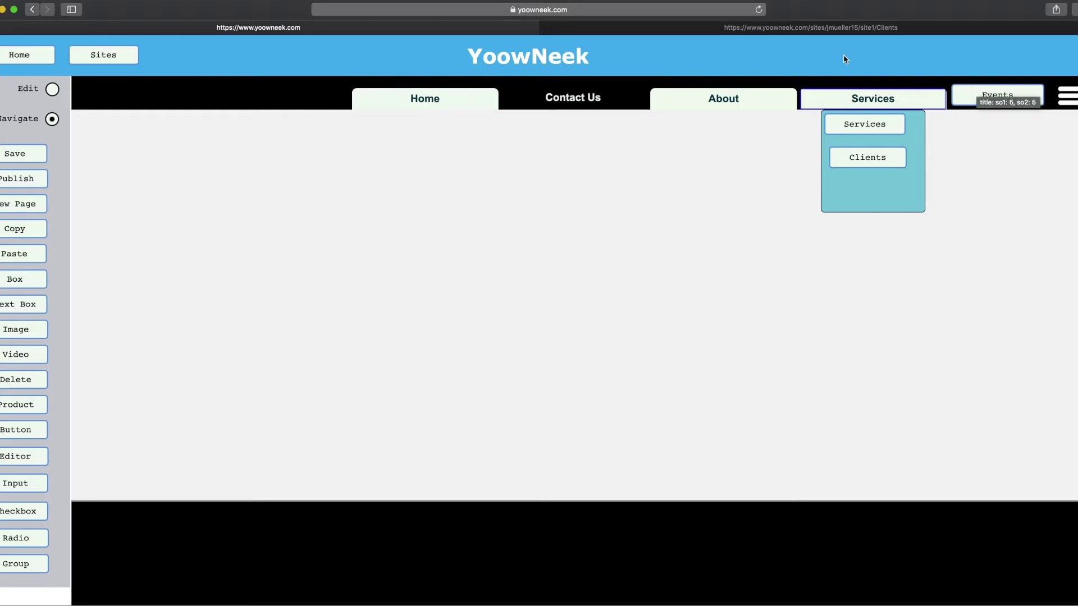
Step: Preview the published Clients page in the responsive iPhone 8 Plus view, trying its hamburger menu before going back to the site editor
key("alt+super+r")
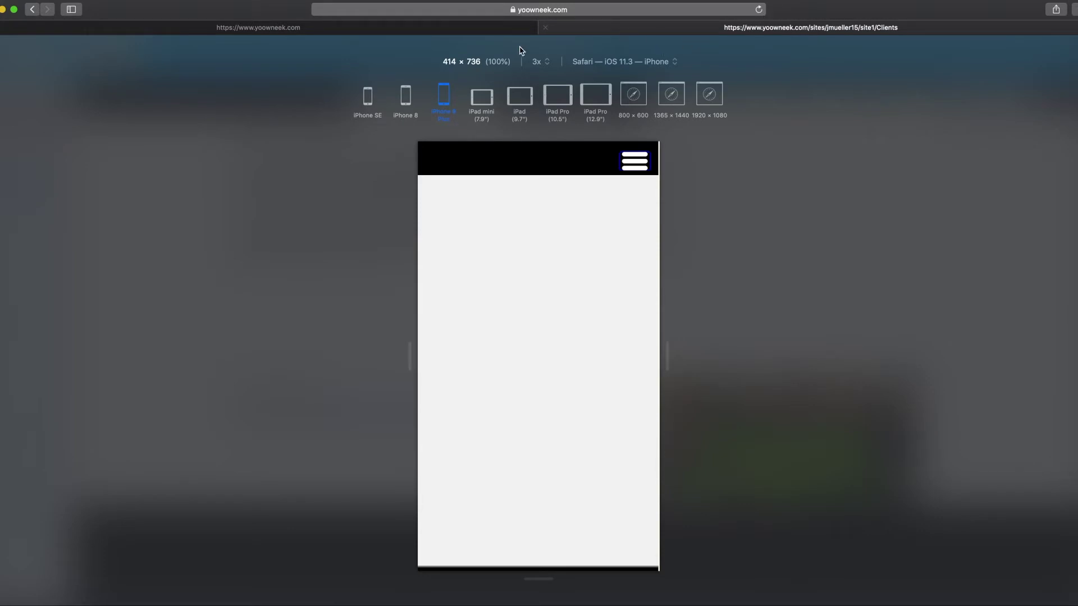
left_click(640, 164)
left_click(299, 30)
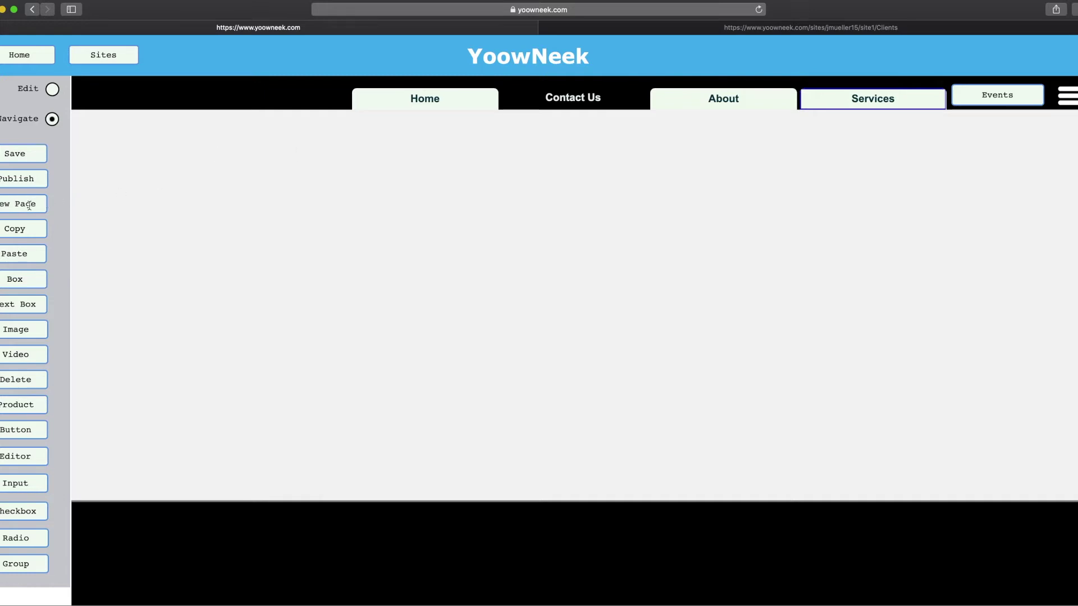
Step: In Edit mode, review the item name and display settings of the large page area below the navigation bar, and cancel without changes
left_click_drag(23, 203, 66, 203)
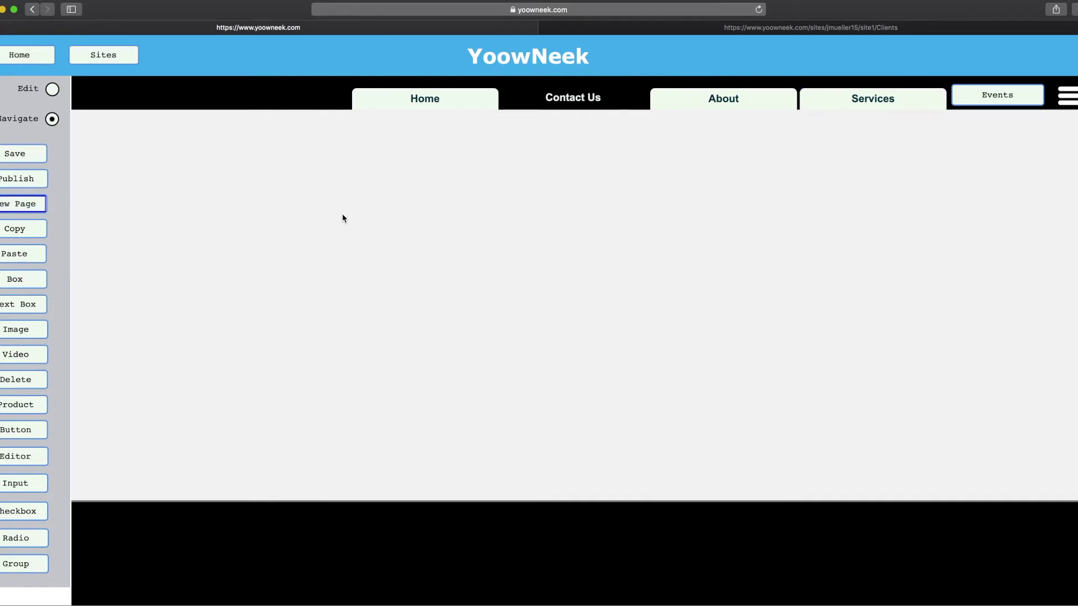
left_click(53, 89)
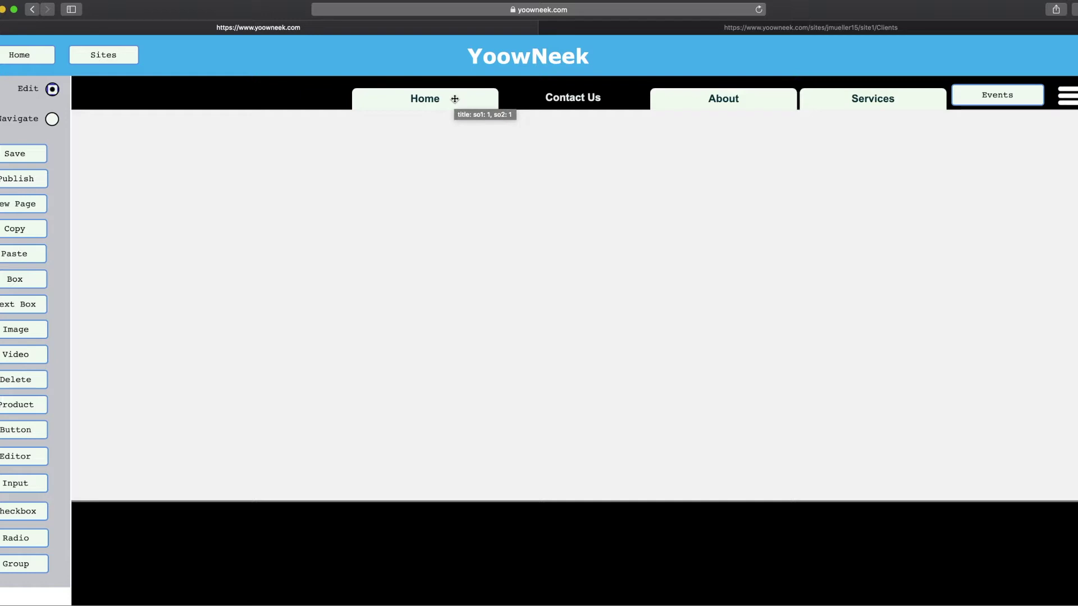
left_click(435, 244)
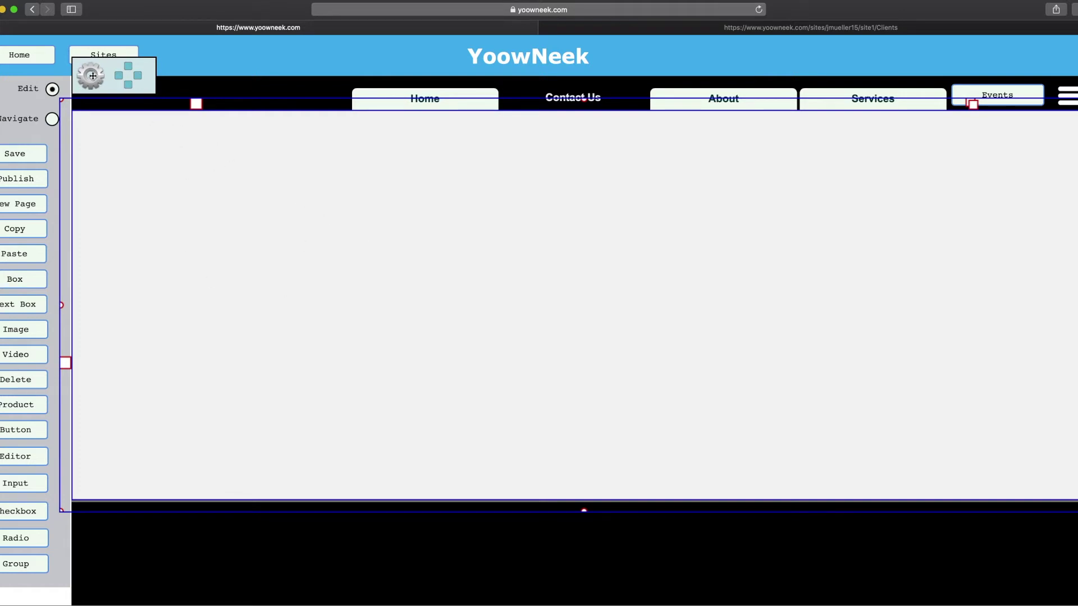
left_click(91, 75)
scroll(161, 266, "down", 10)
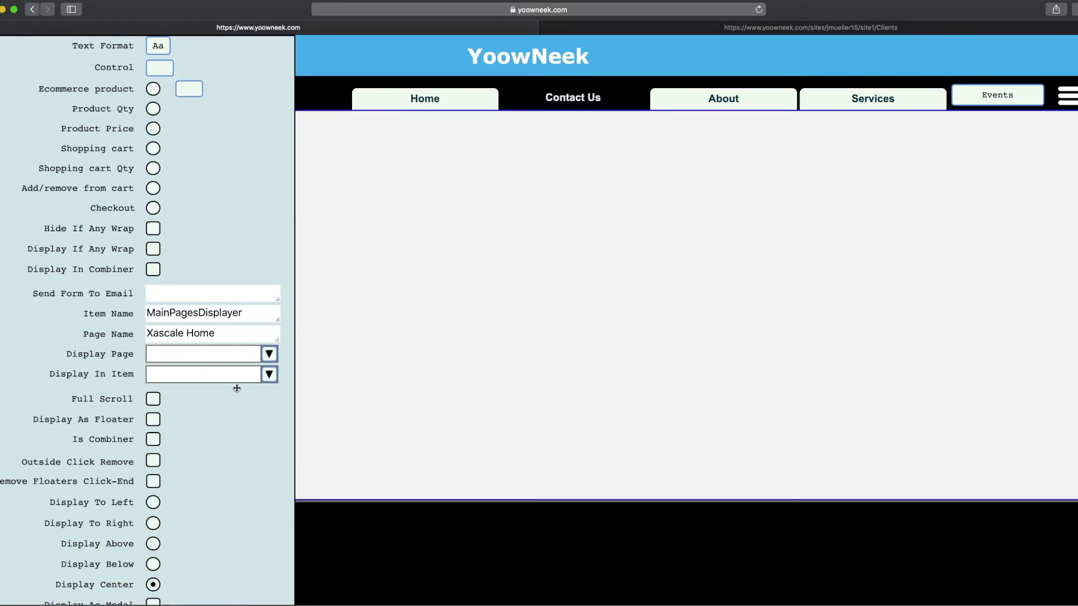
scroll(237, 388, "down", 6)
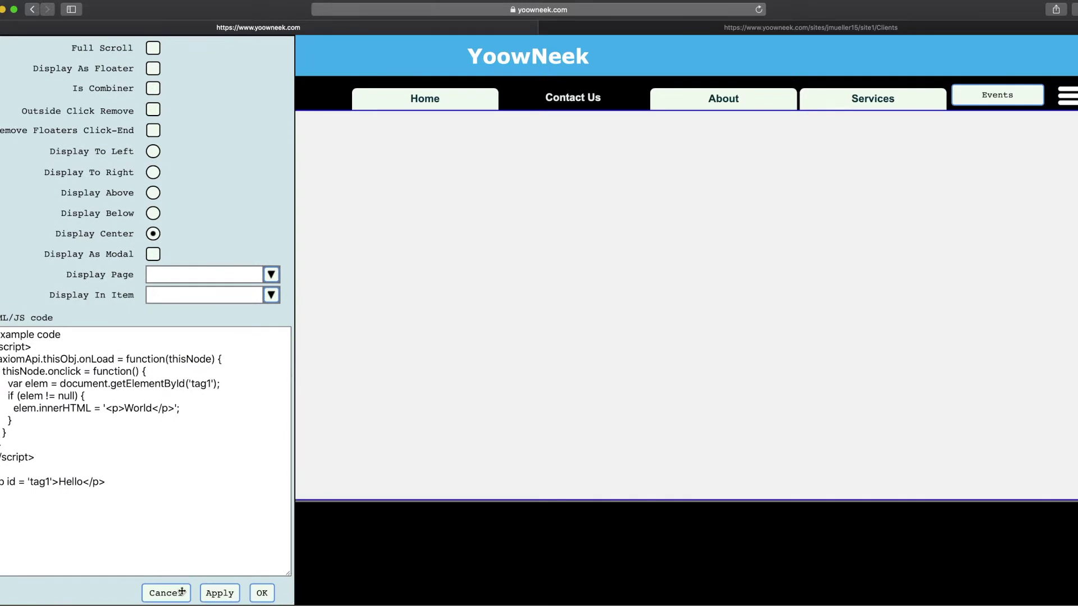
left_click(182, 592)
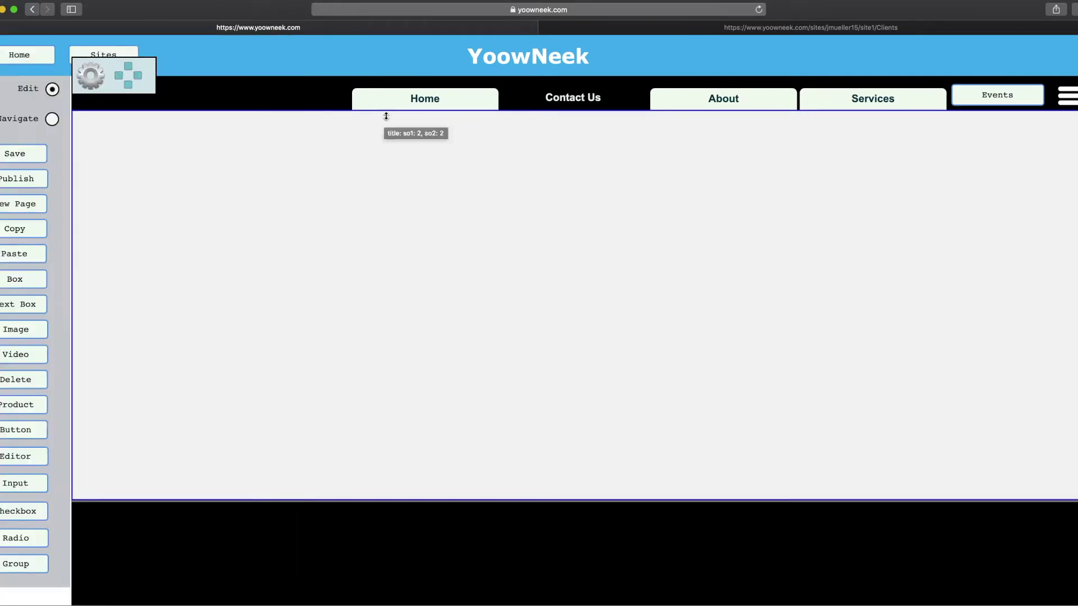
Step: Review the Home button's settings, especially its Display Page and Display In Item options, and close them without changes
left_click(434, 99)
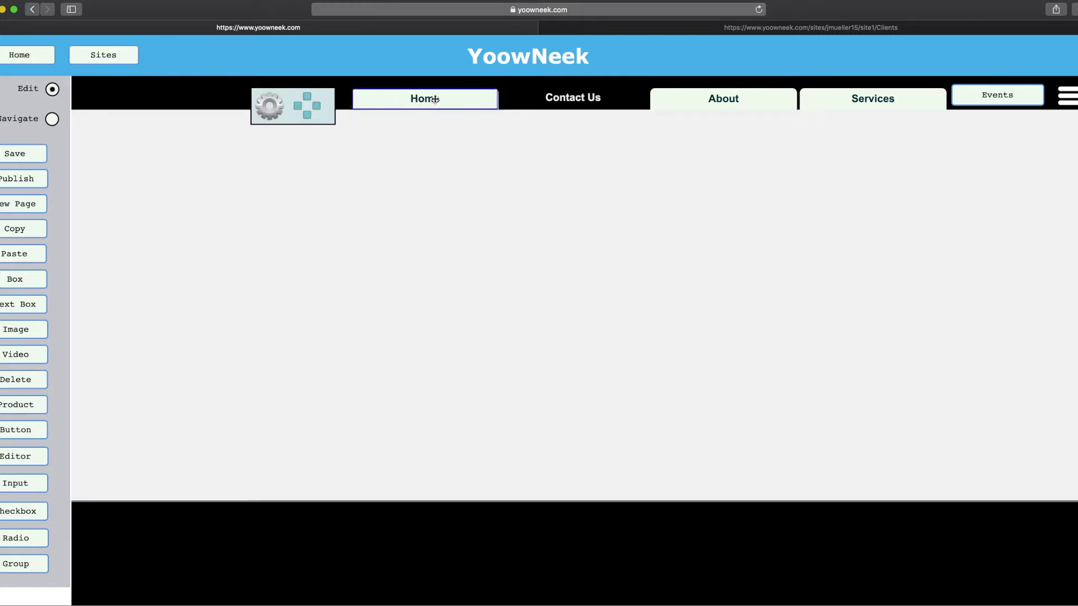
left_click(272, 108)
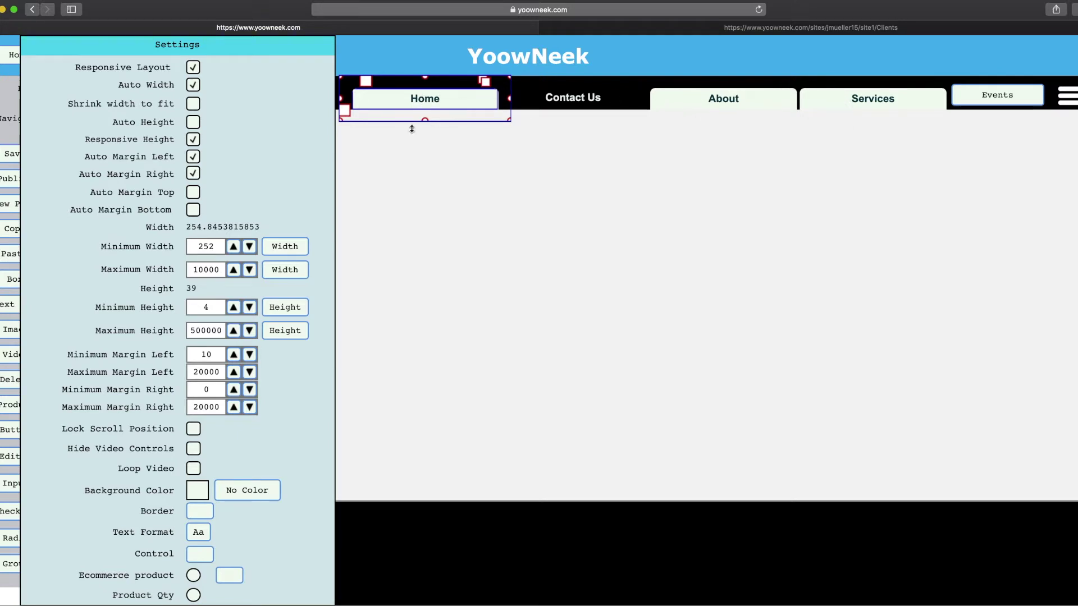
scroll(241, 403, "down", 3)
scroll(246, 405, "down", 5)
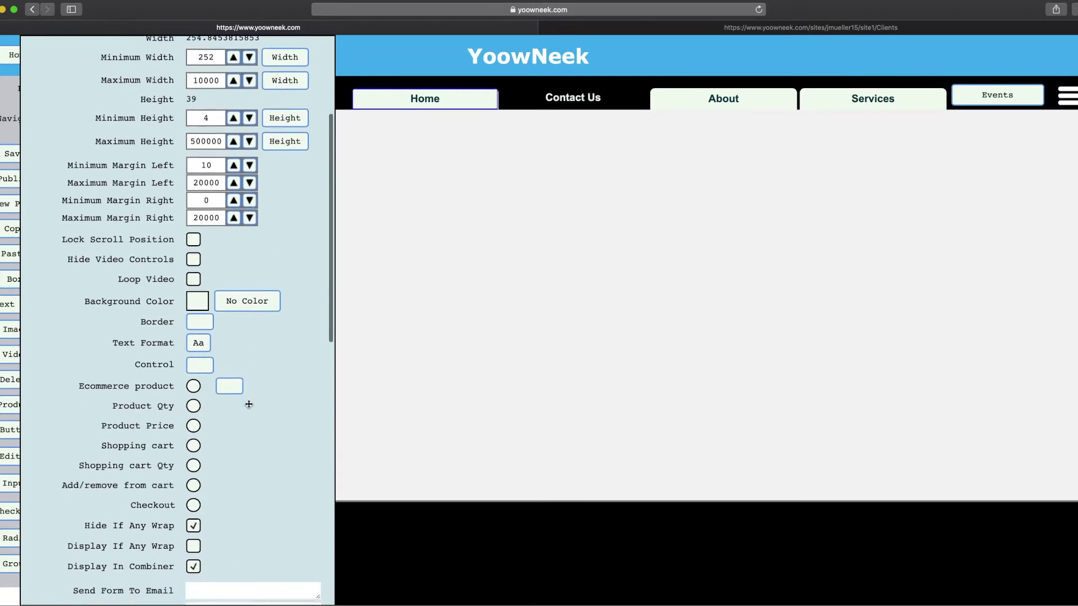
scroll(249, 404, "down", 5)
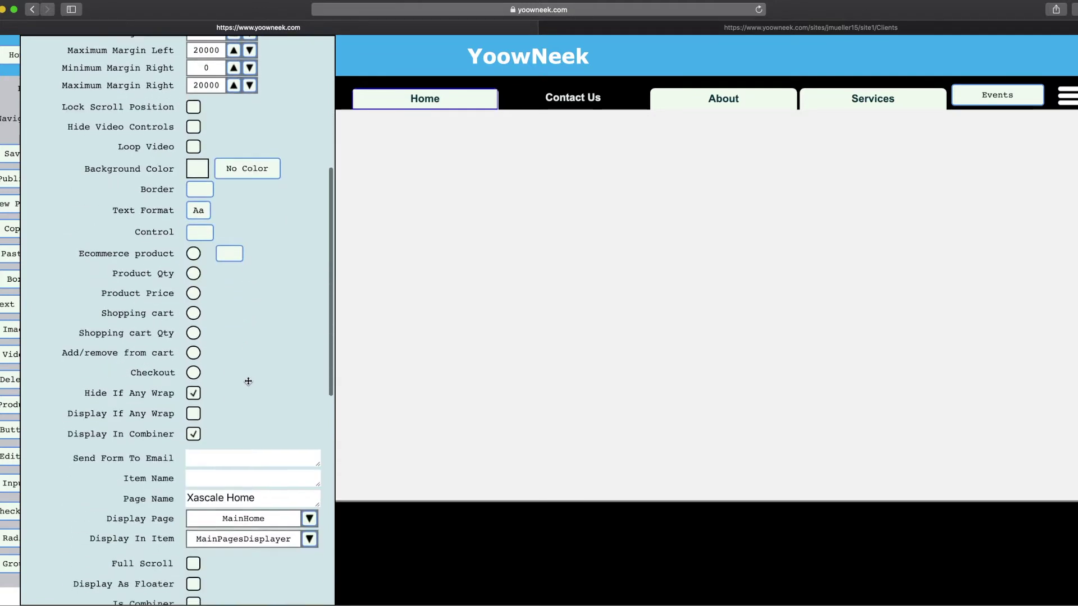
scroll(248, 381, "down", 3)
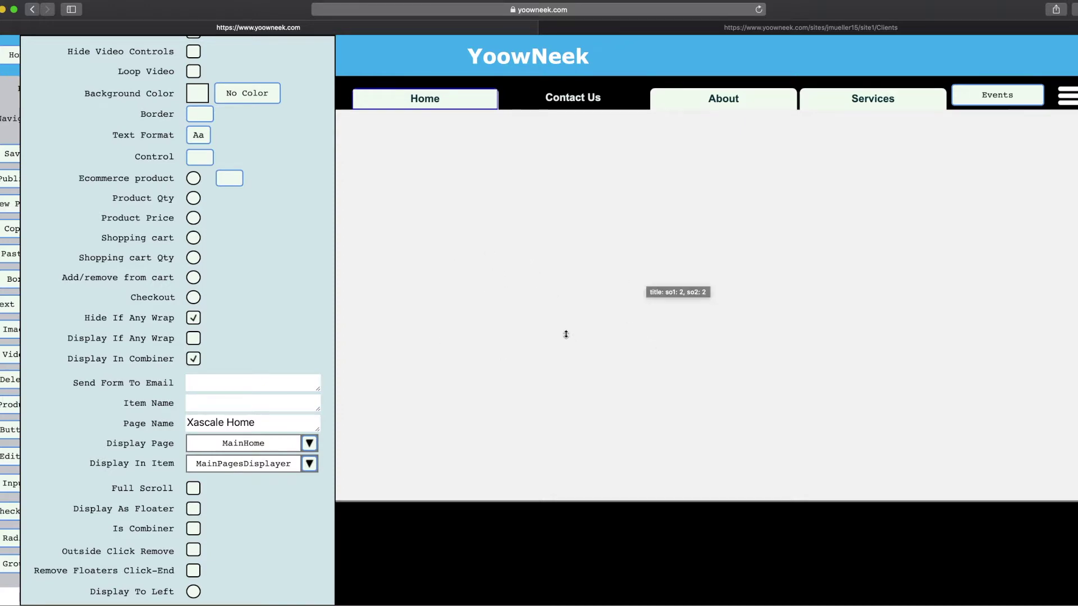
scroll(295, 430, "down", 15)
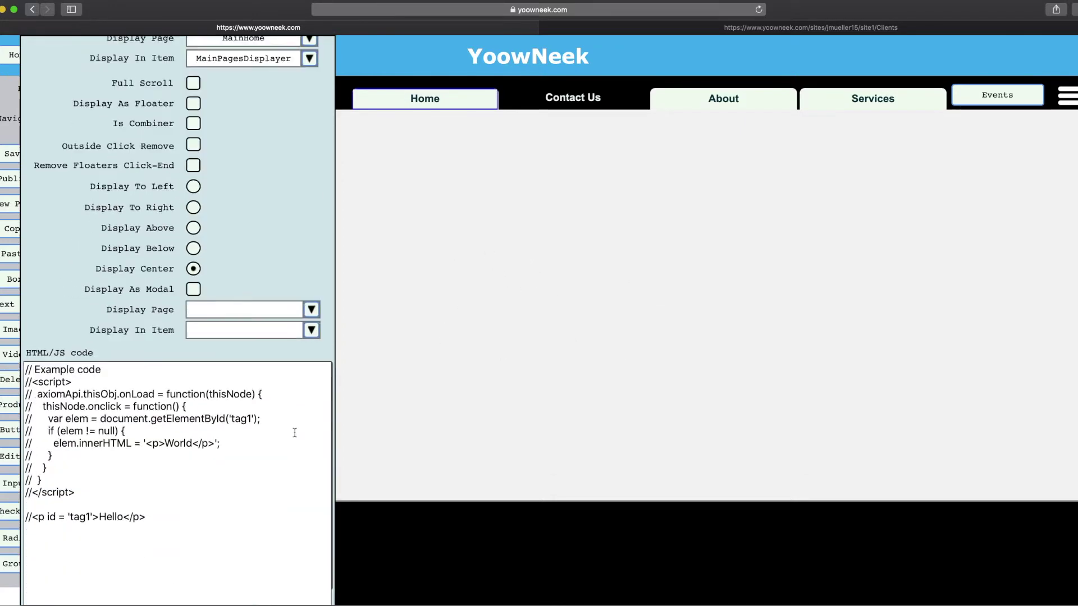
left_click(226, 587)
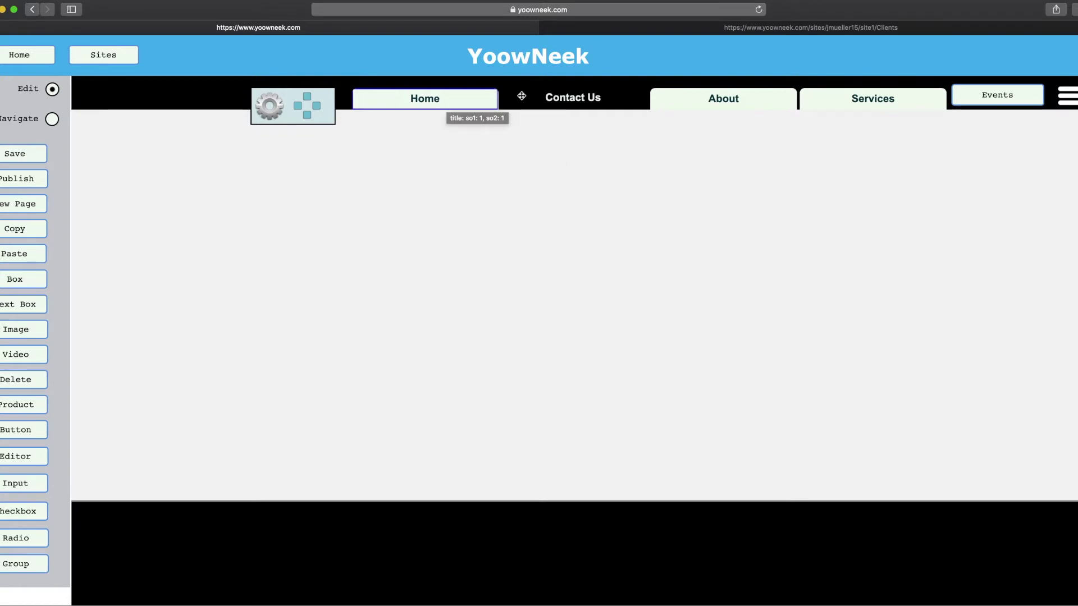
Step: Move the Home button down into the black footer and back onto the navigation bar beside Contact Us
left_click(228, 97)
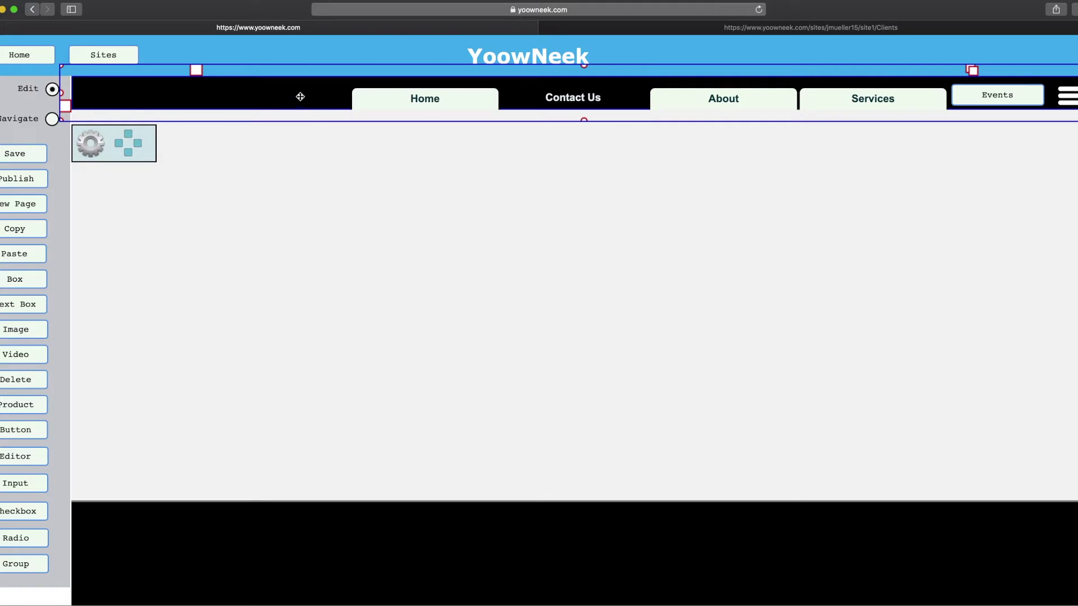
left_click(429, 93)
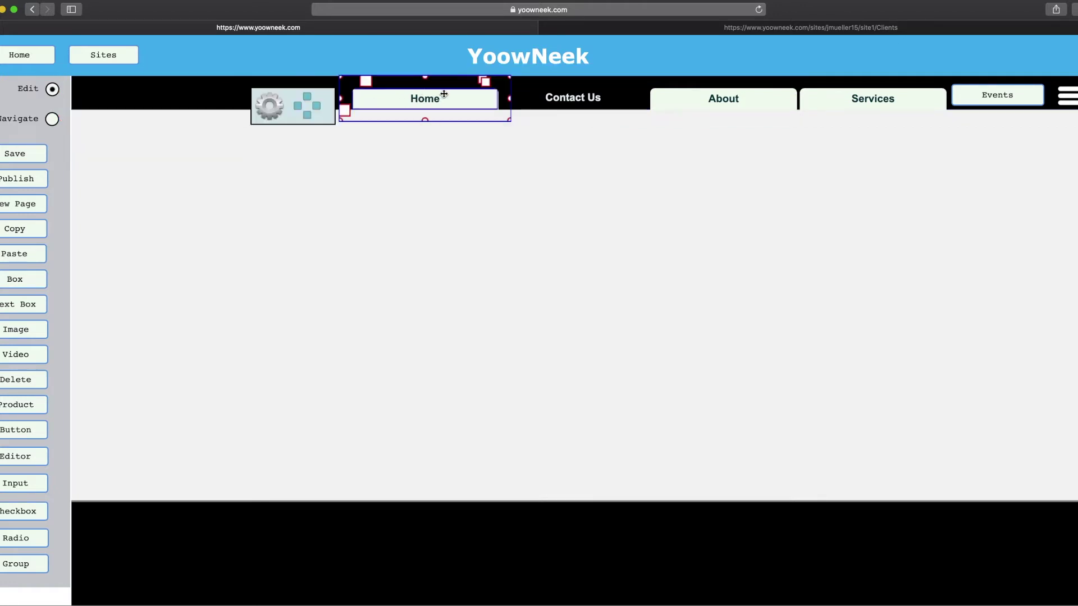
left_click_drag(445, 96, 427, 534)
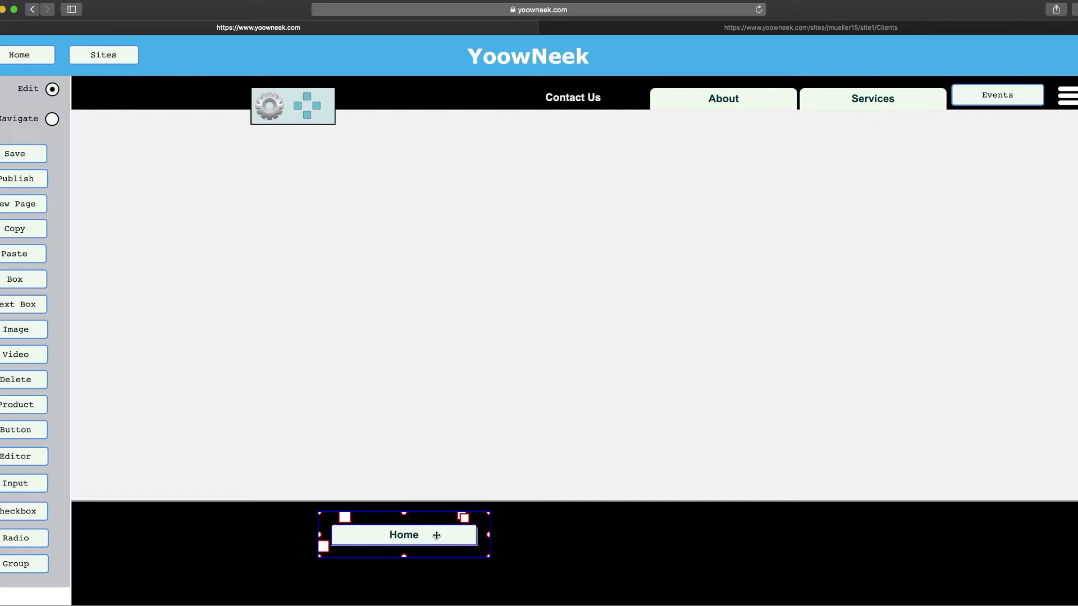
left_click(432, 537)
left_click_drag(432, 536, 441, 106)
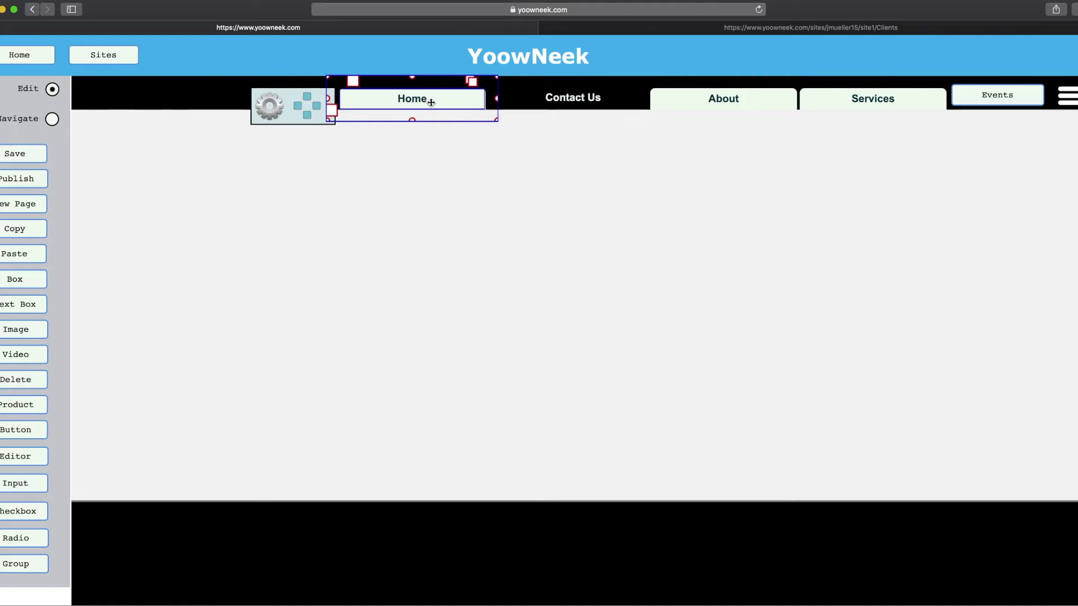
Step: Switch to Navigate mode and test the Home and Contact Us buttons, displaying the Contact Us page in the main area
left_click(53, 120)
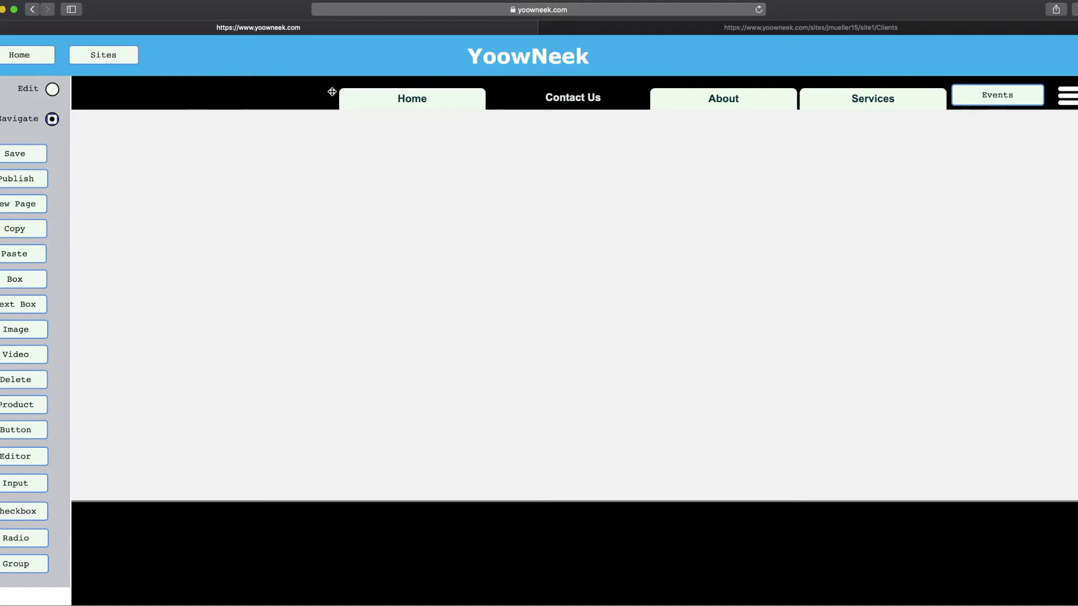
left_click(449, 100)
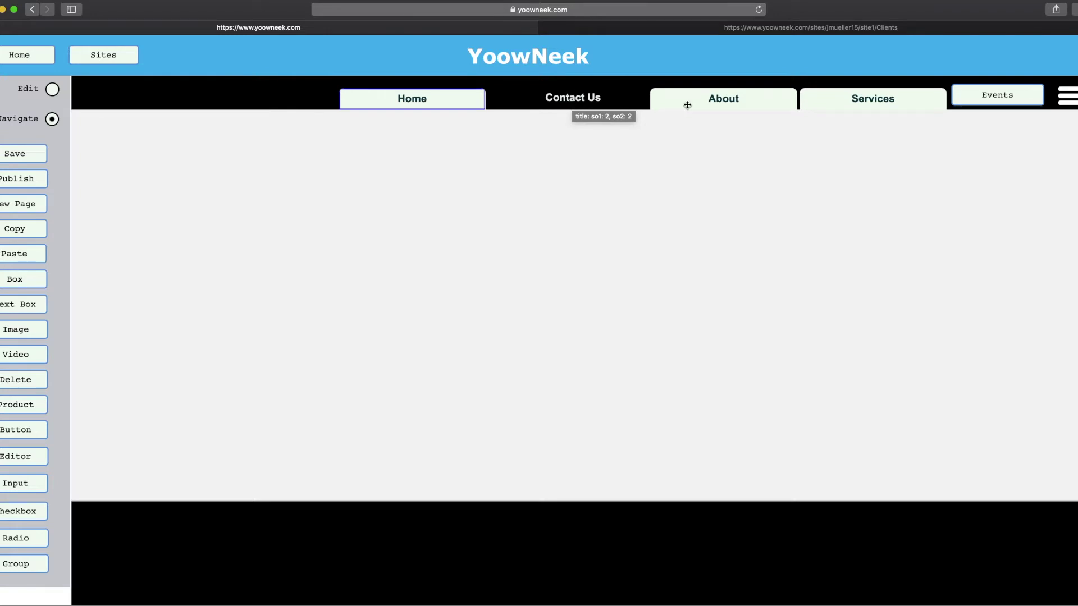
left_click(553, 97)
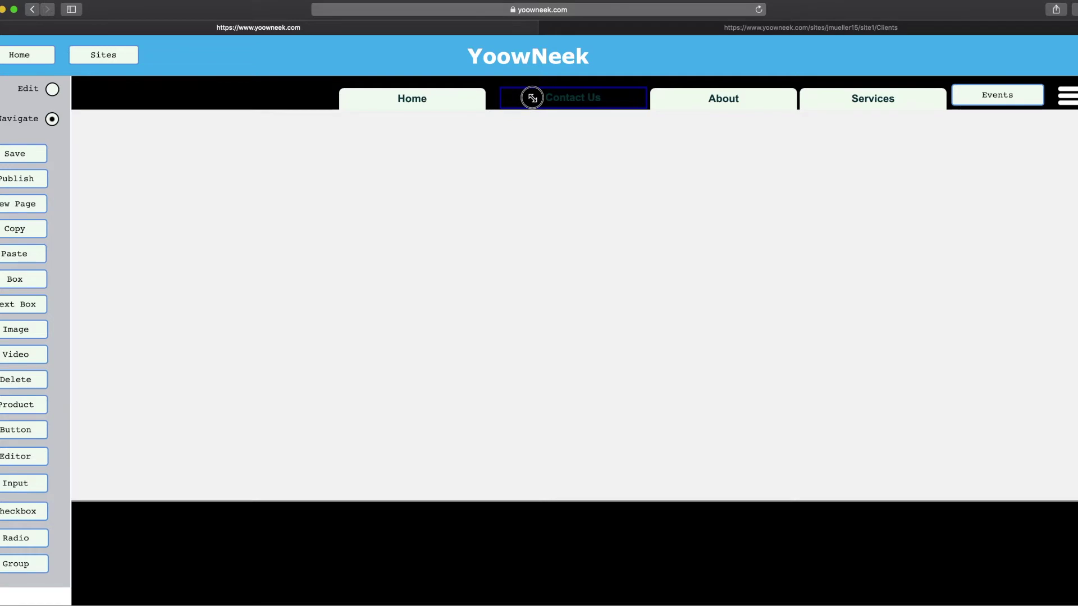
scroll(532, 98, "down", 1)
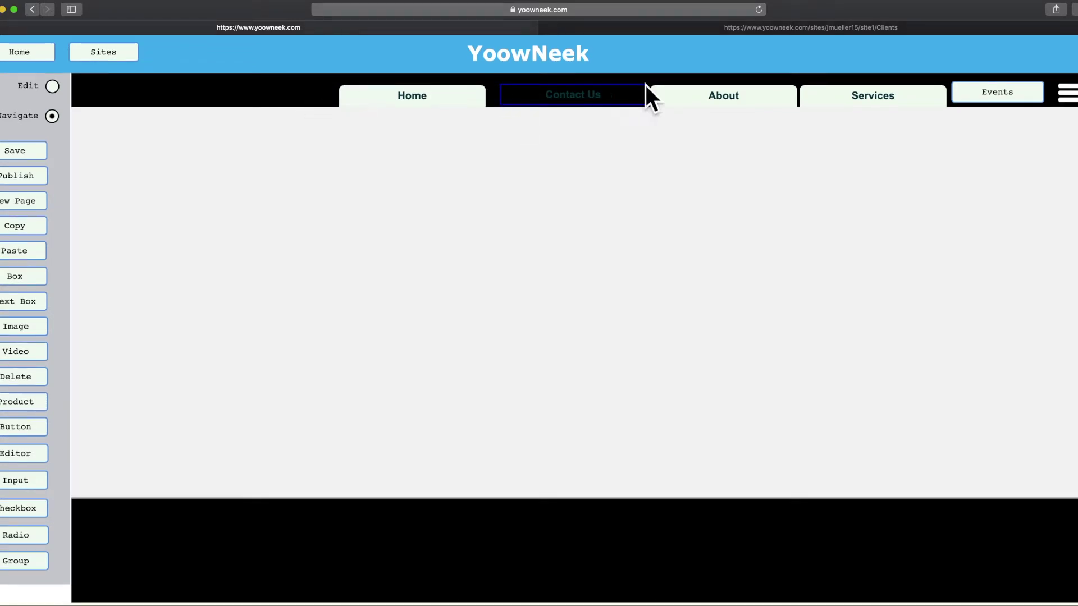
left_click(592, 96)
left_click(606, 103)
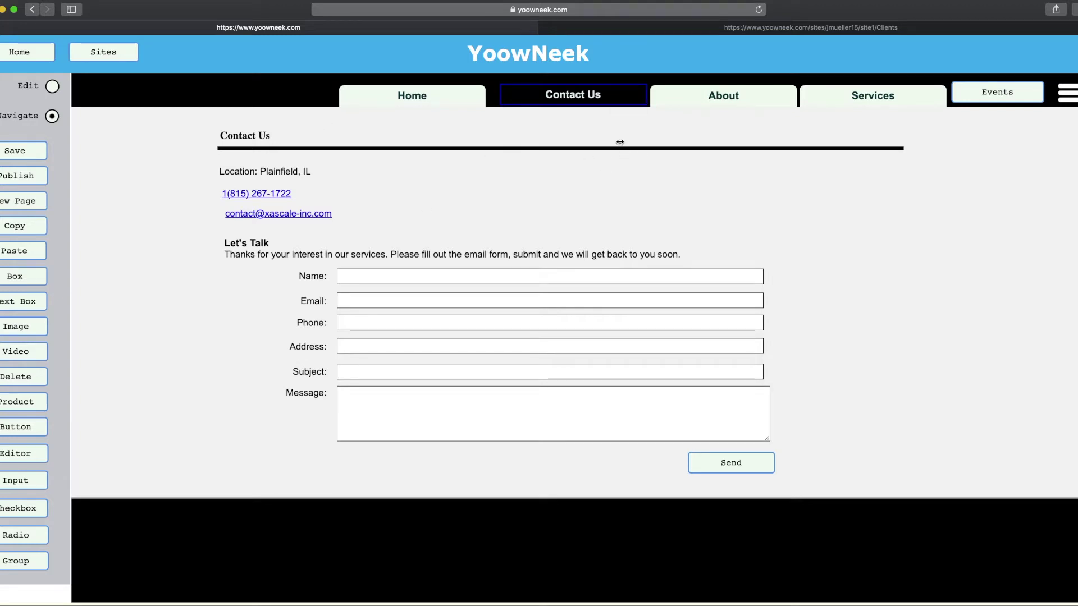
left_click(587, 92)
left_click(600, 93)
left_click(599, 93)
Step: Open the Services submenu and, in Edit mode, review the submenu panel's page name and display settings, cancelling without changes
left_click(874, 100)
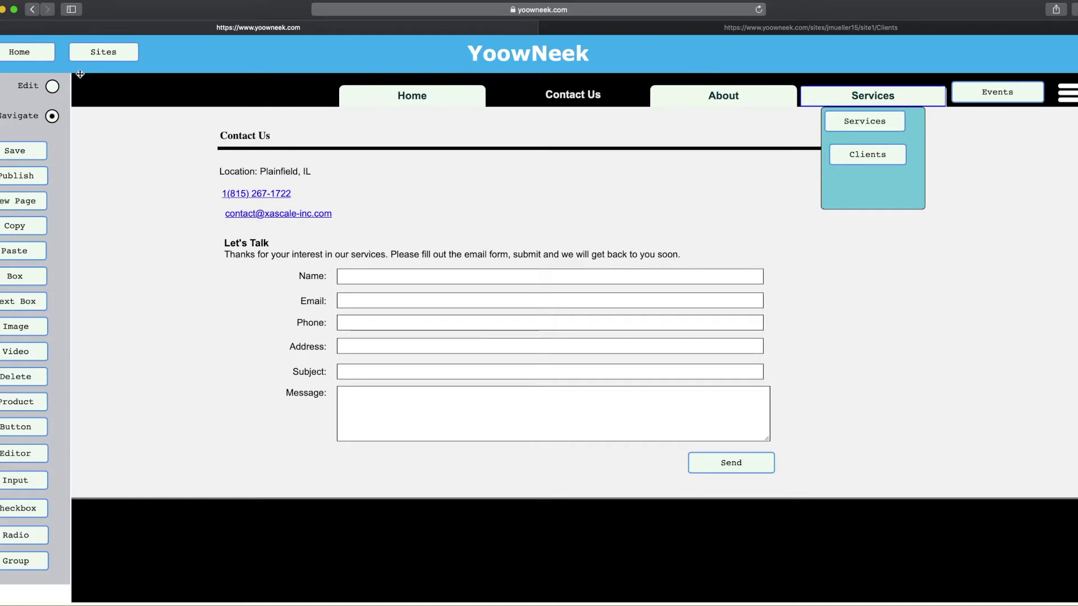
left_click(52, 86)
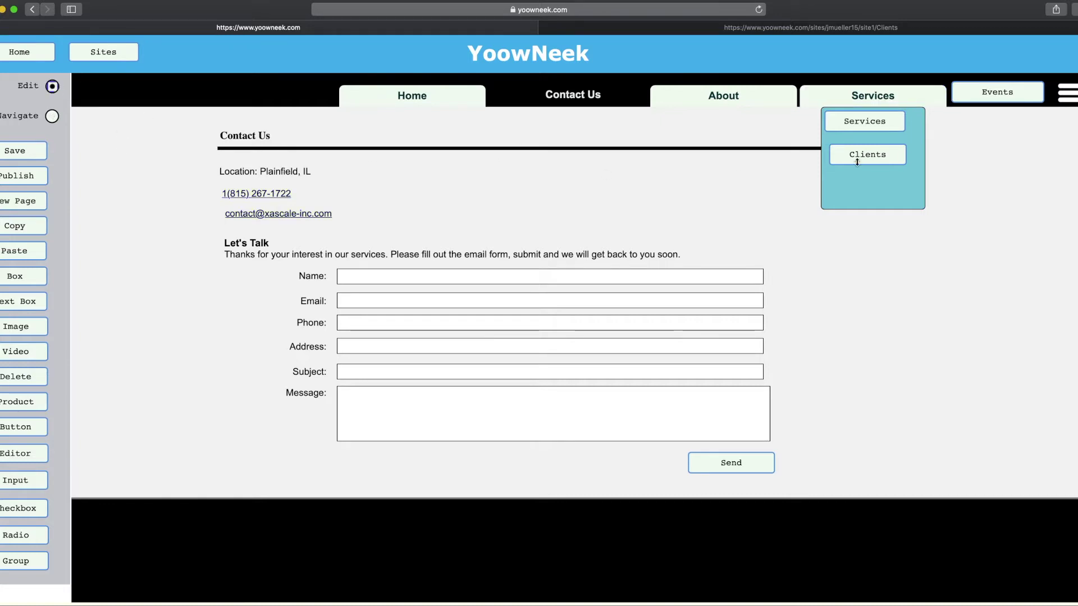
left_click(877, 182)
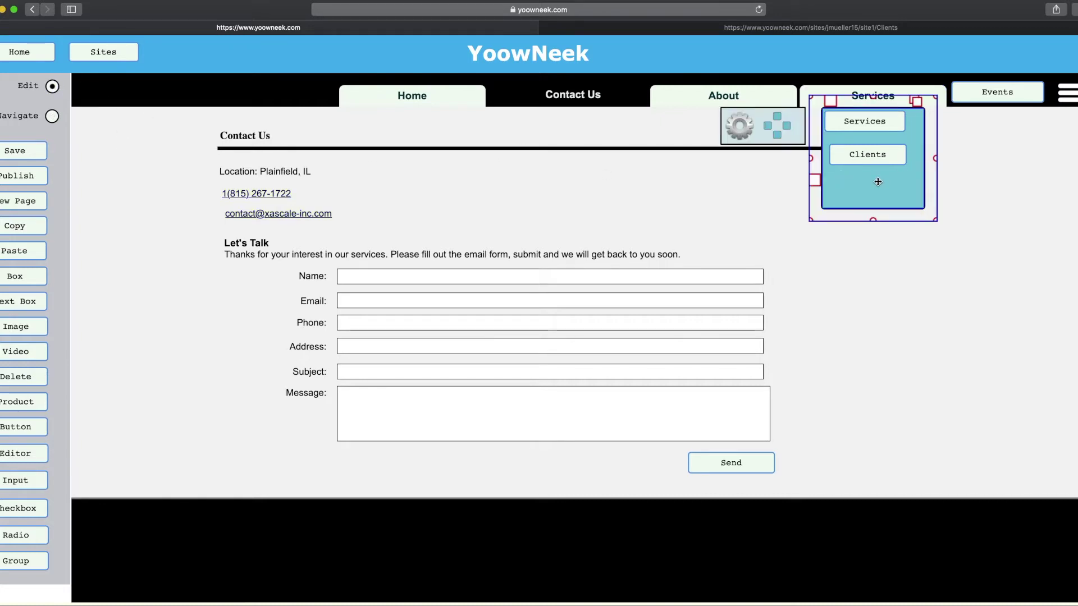
left_click(741, 127)
scroll(664, 275, "down", 15)
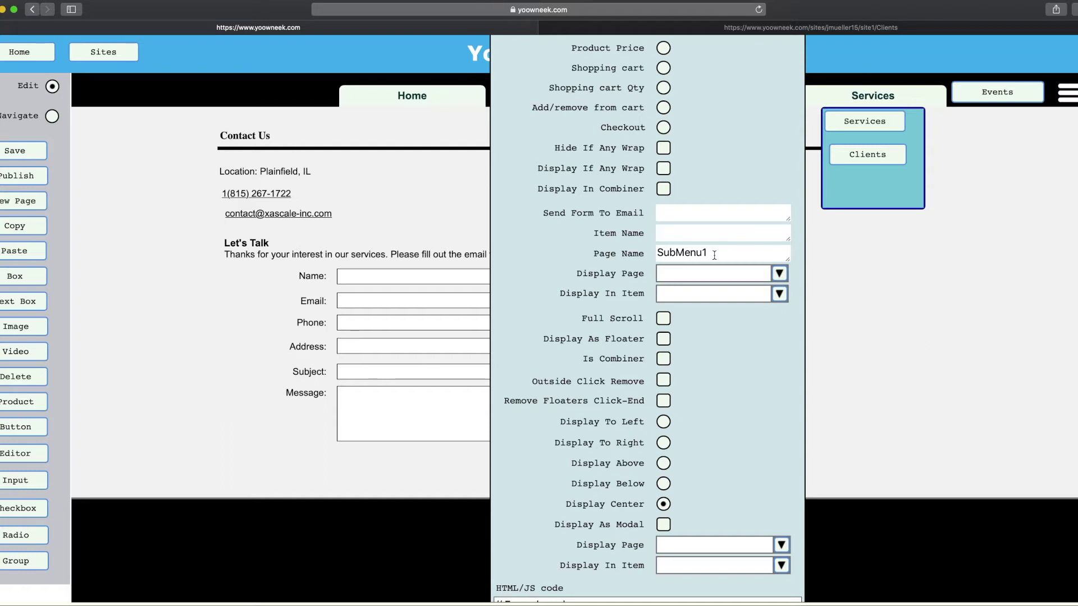
scroll(754, 313, "down", 3)
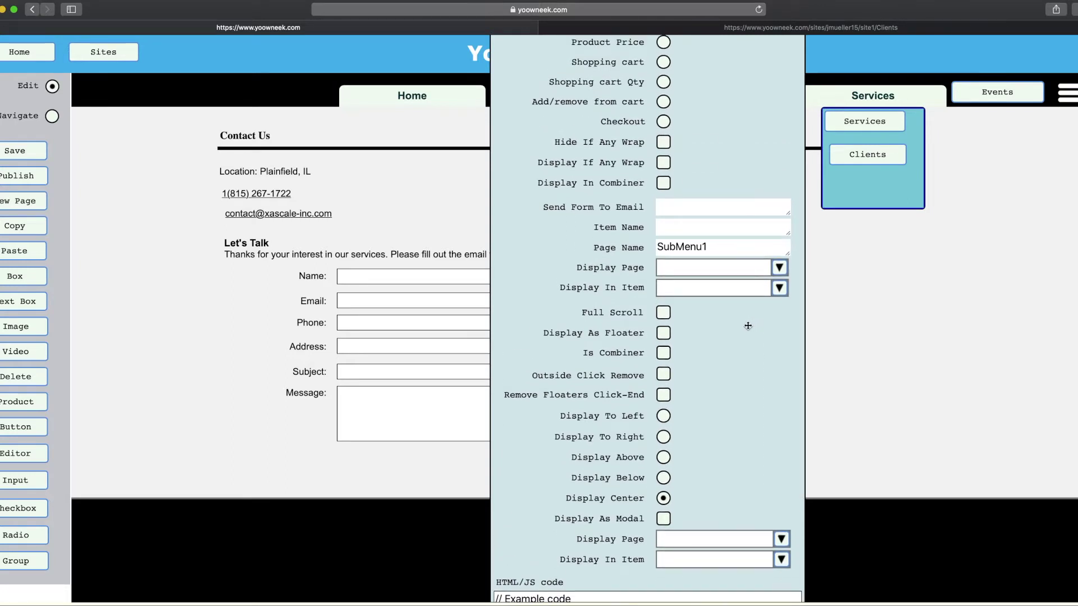
scroll(748, 326, "down", 3)
scroll(747, 325, "up", 1)
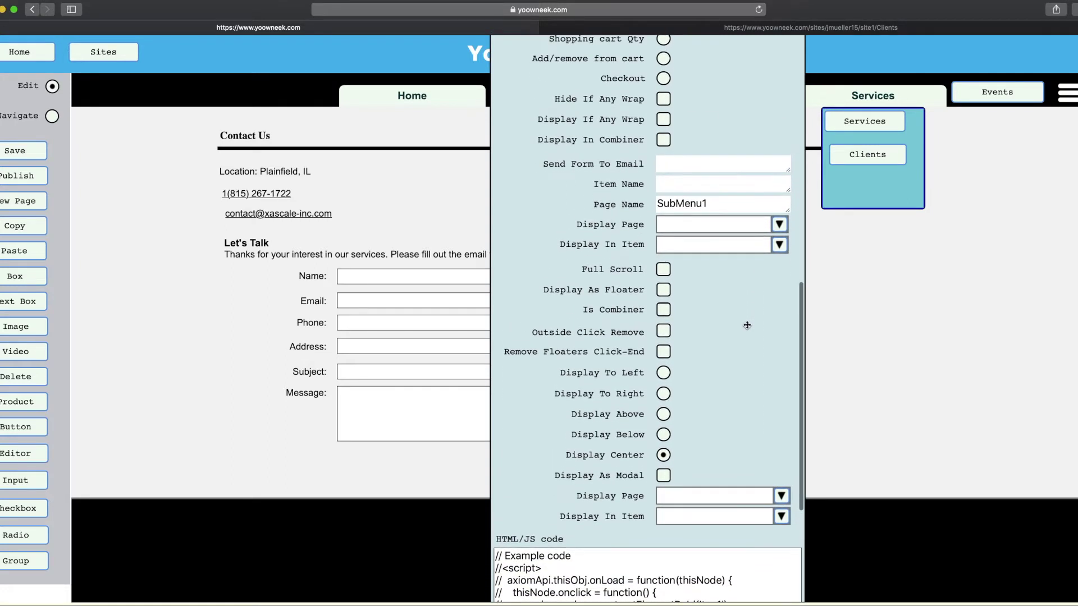
scroll(747, 326, "up", 10)
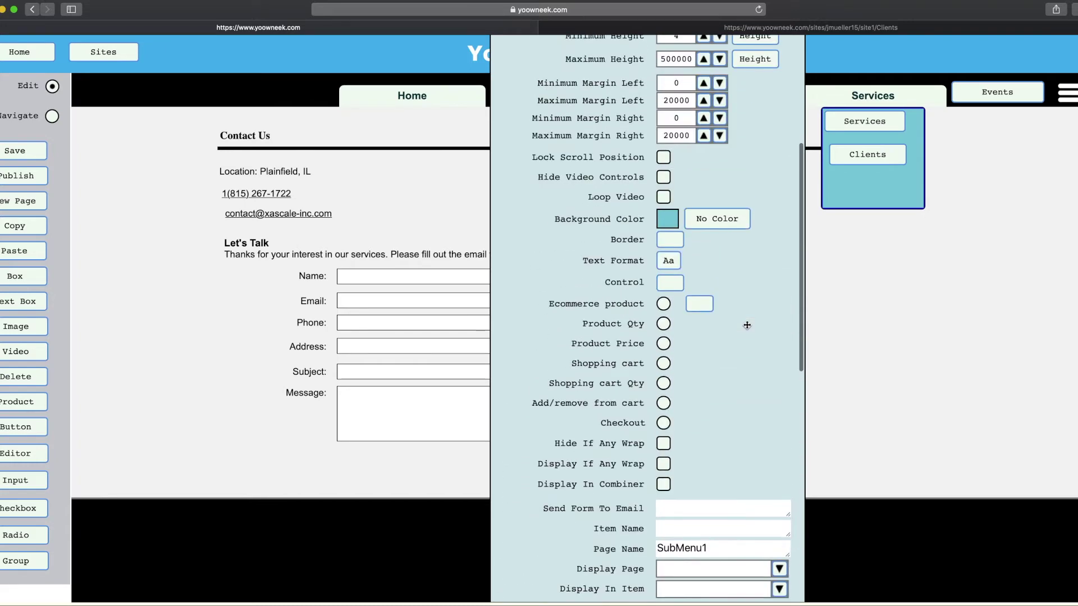
scroll(741, 343, "up", 3)
scroll(726, 443, "down", 15)
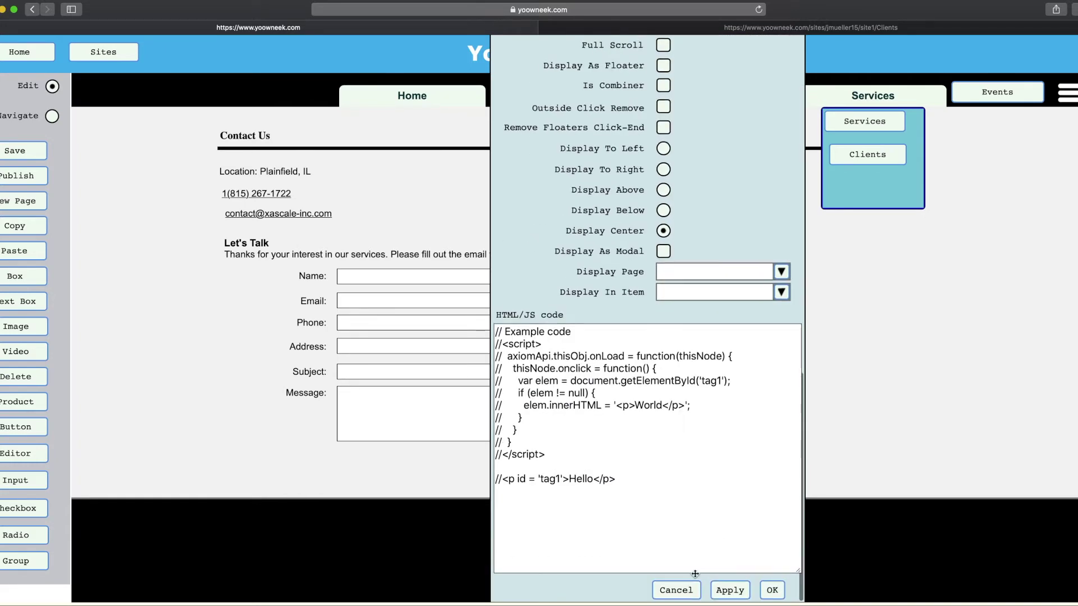
left_click(676, 590)
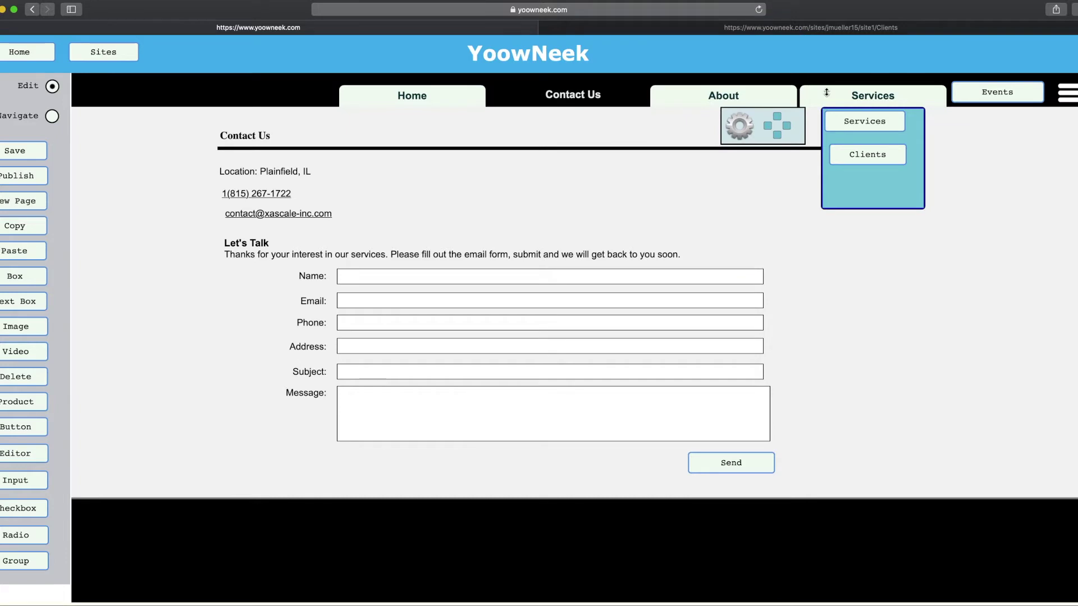
Step: Review the Services navigation button's settings, especially its Display Page, Display In Item and Display As Floater options
left_click(873, 95)
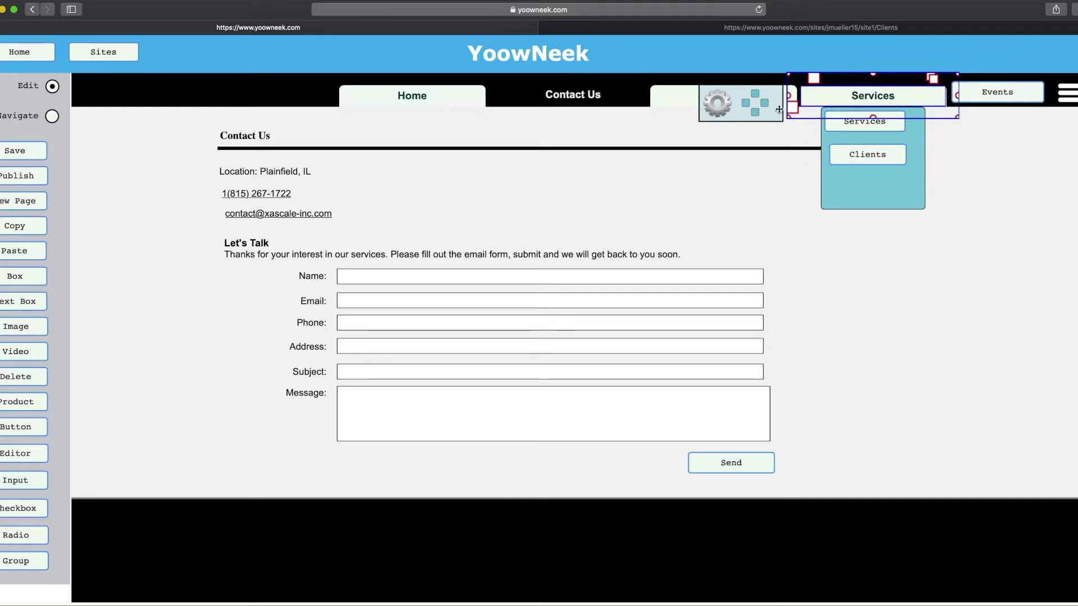
left_click(722, 105)
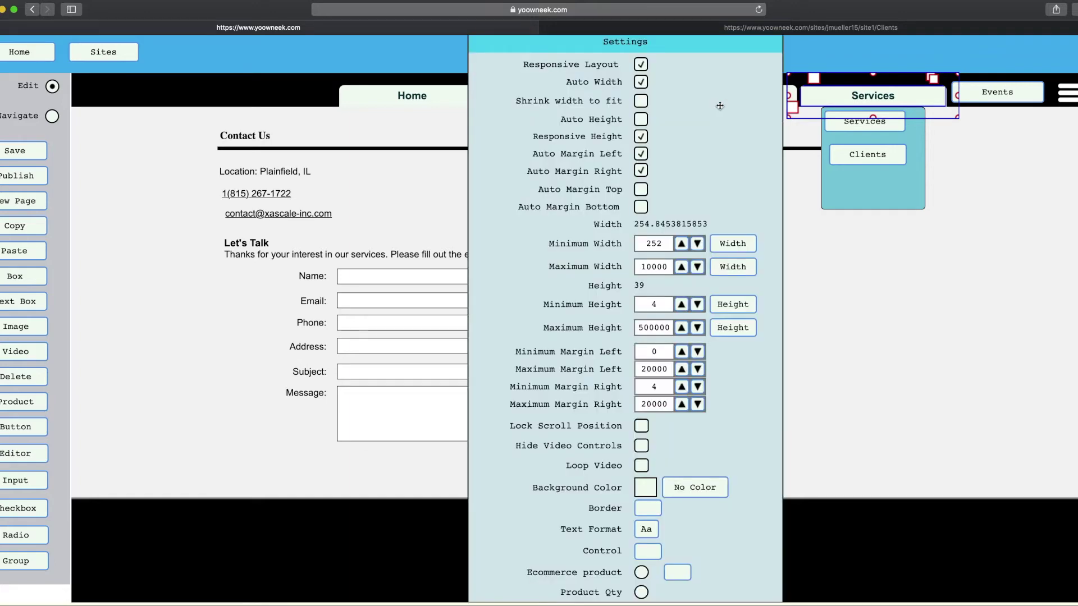
scroll(595, 210, "down", 10)
scroll(596, 210, "down", 2)
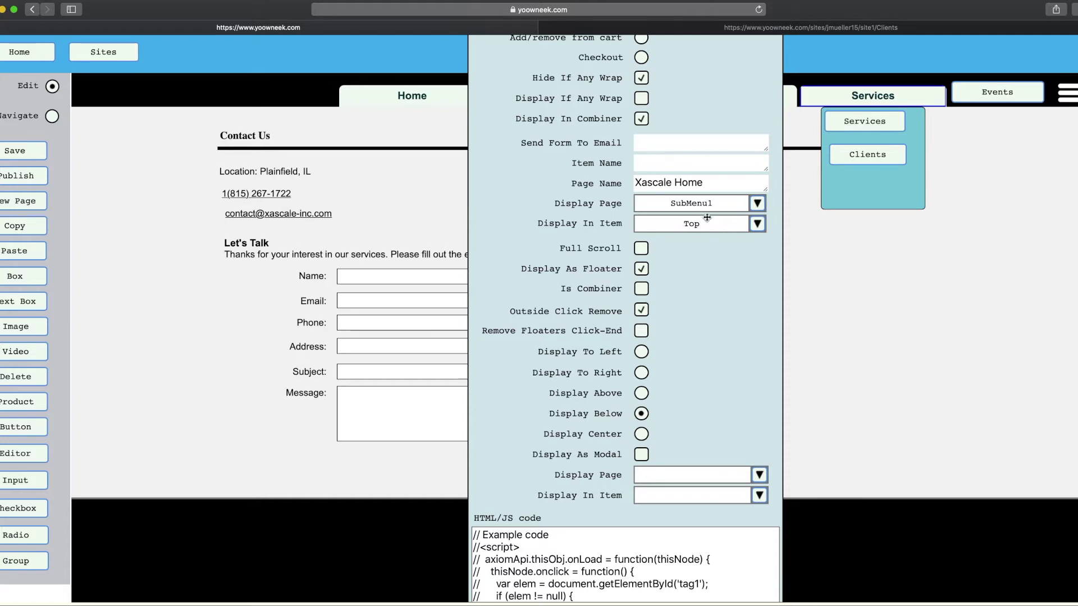
left_click(643, 270)
scroll(695, 256, "up", 5)
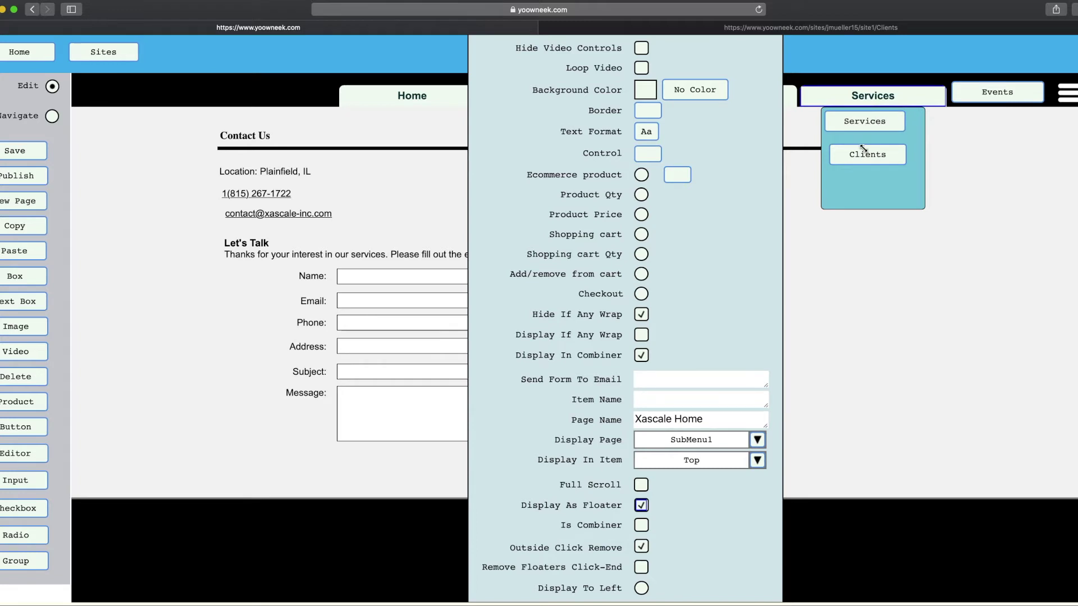
scroll(746, 207, "down", 5)
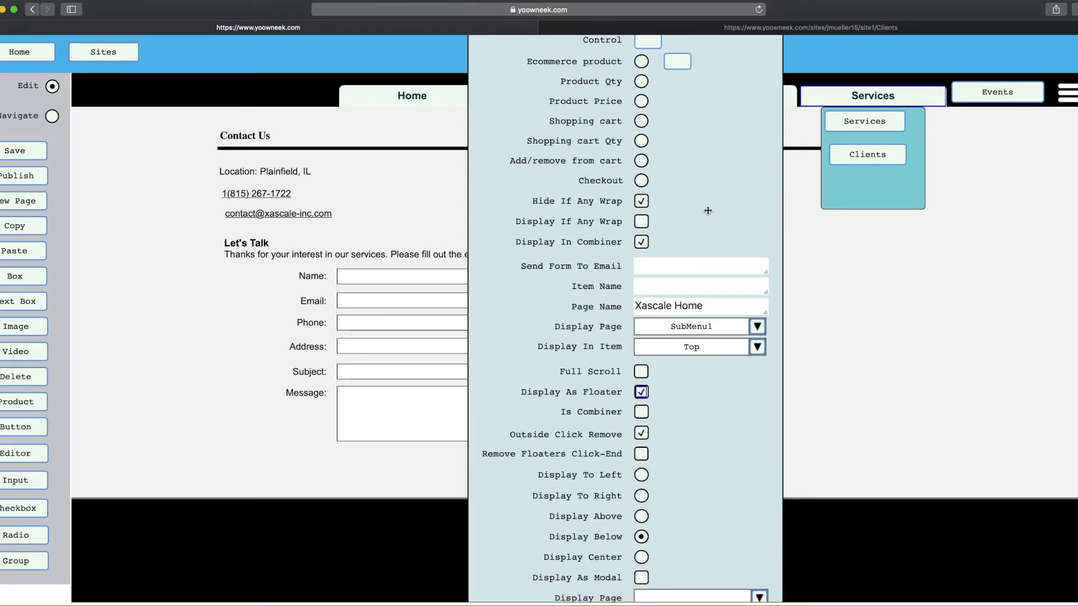
scroll(708, 211, "up", 5)
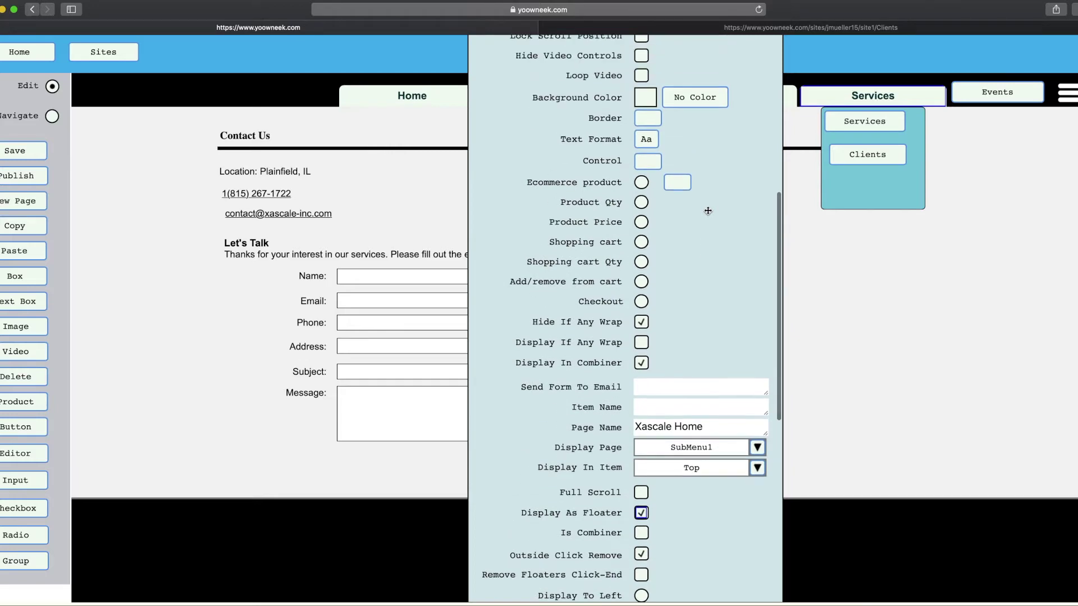
scroll(707, 212, "up", 1)
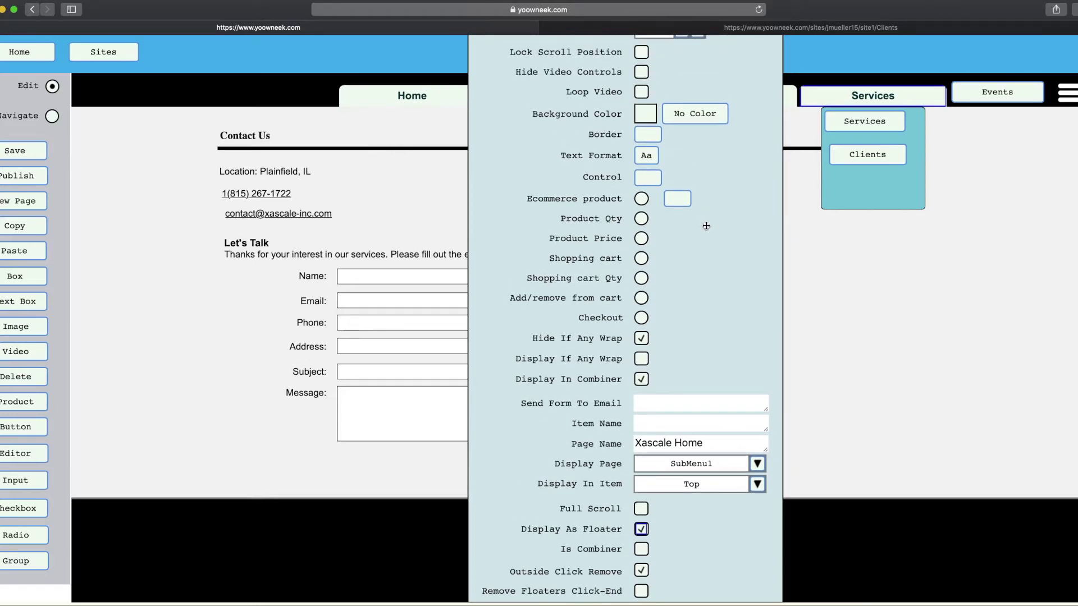
scroll(706, 226, "up", 10)
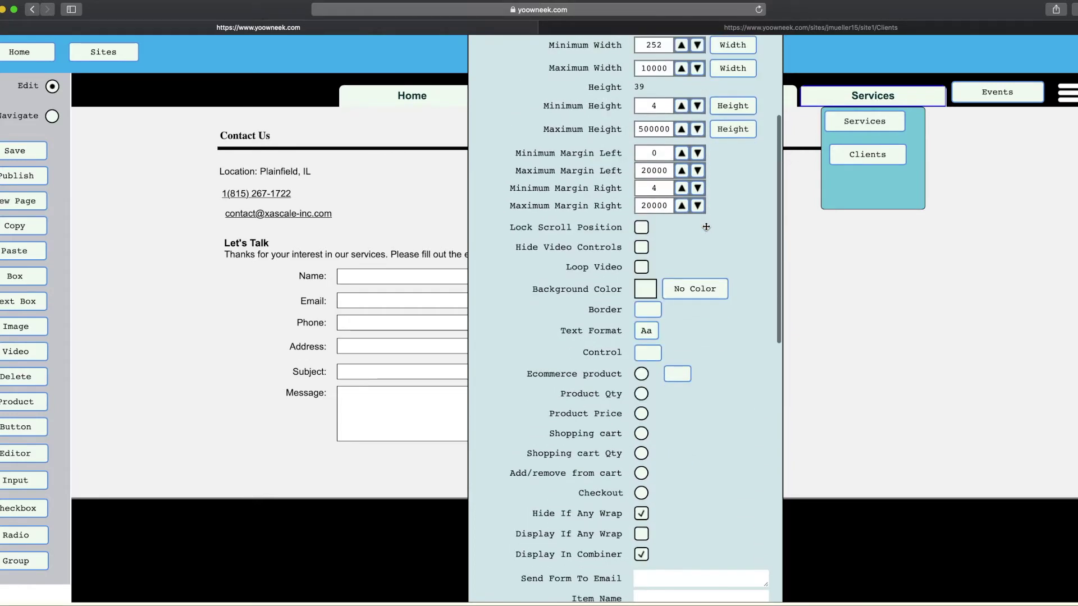
scroll(706, 227, "down", 20)
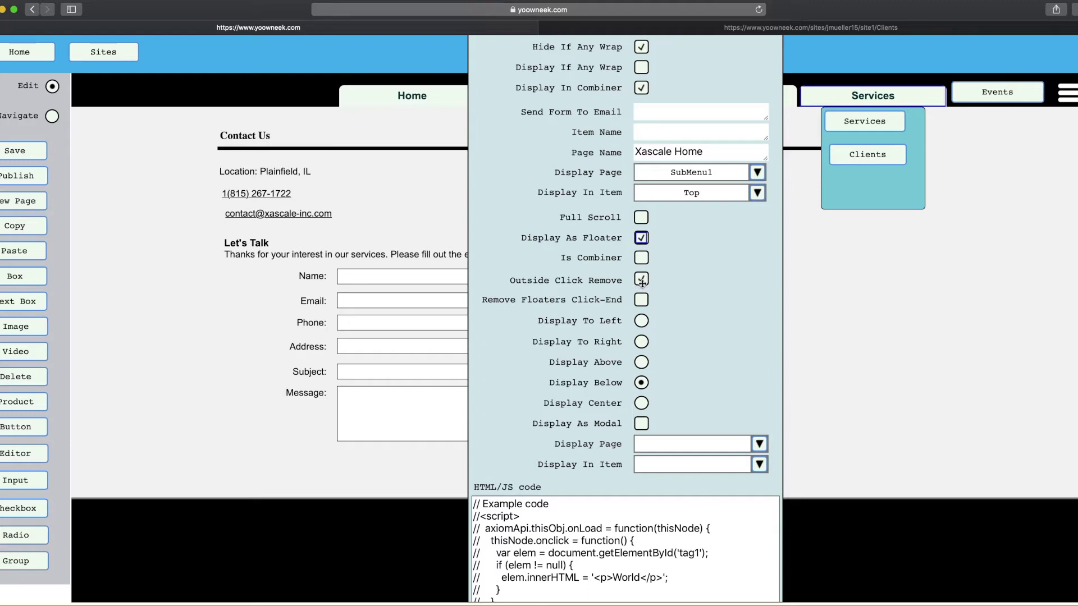
Step: Examine the Services button's Outside Click Remove and display position options, keeping Outside Click Remove enabled, and accept the settings
left_click(643, 280)
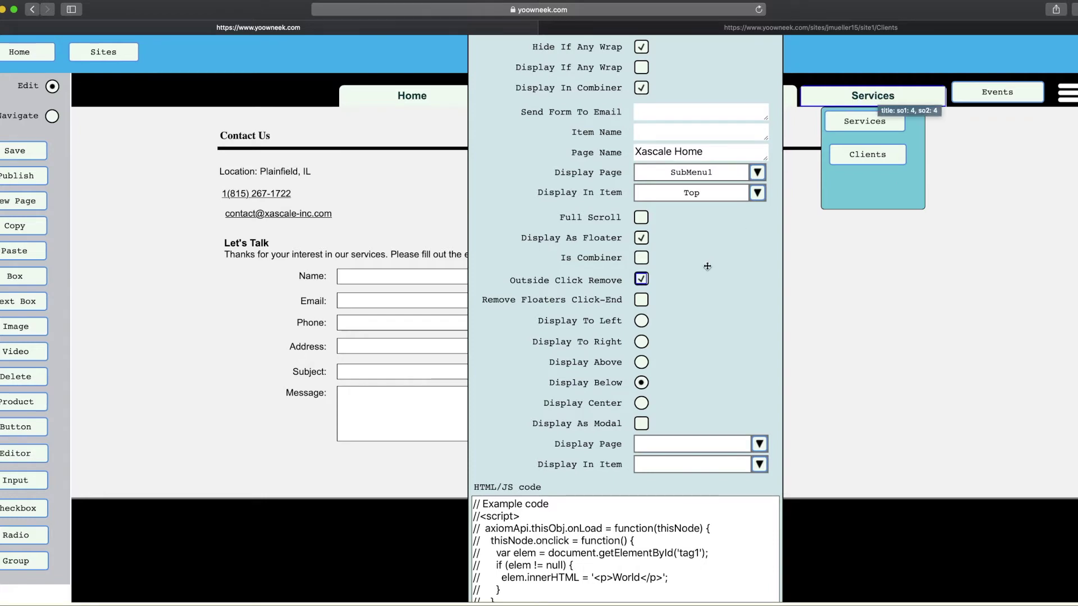
scroll(705, 275, "down", 3)
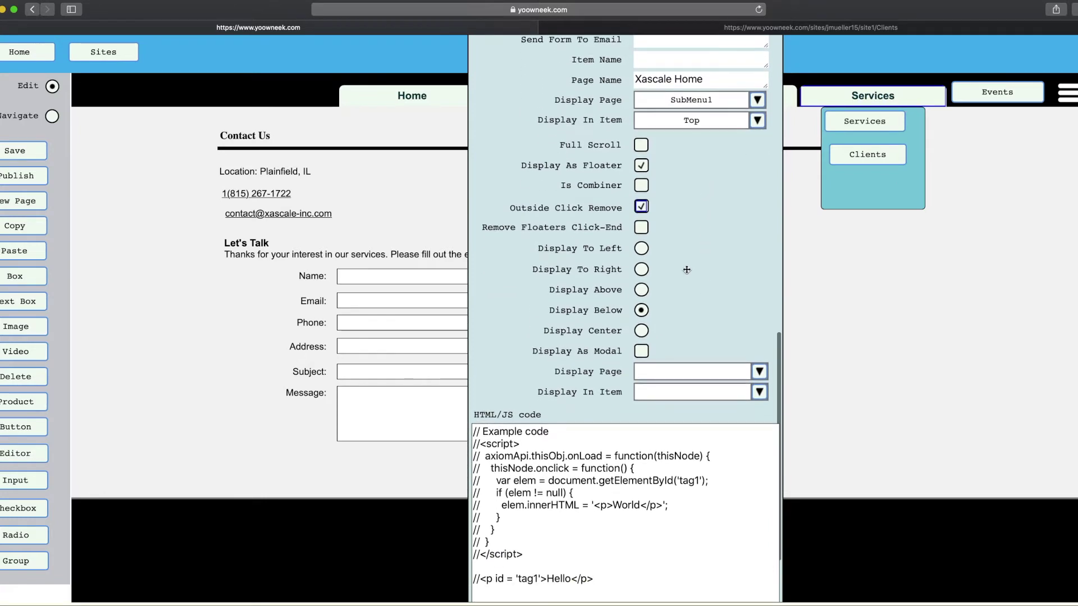
left_click(640, 207)
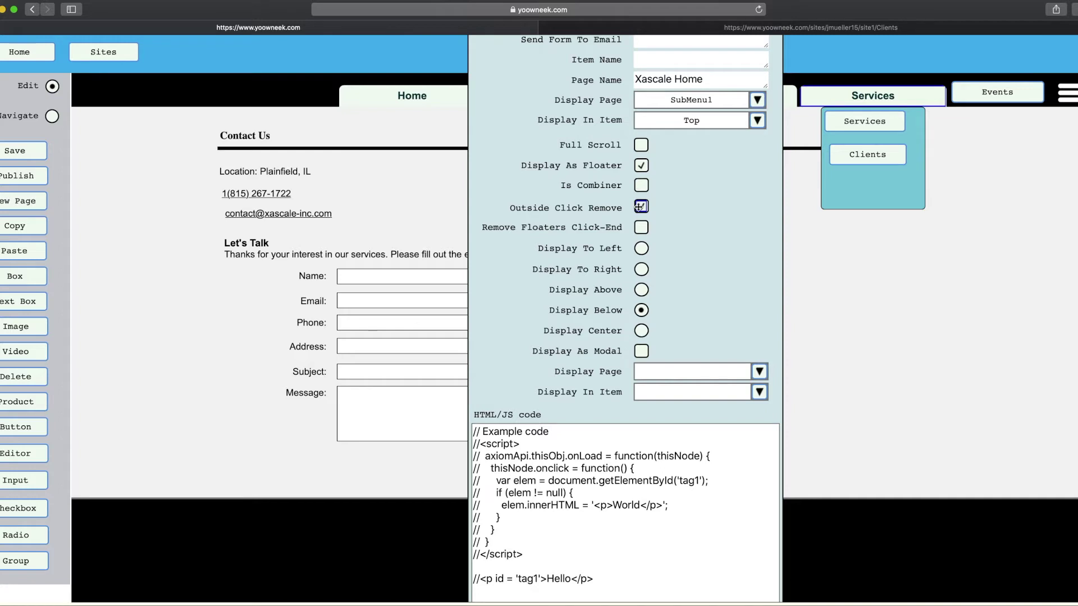
left_click(642, 207)
scroll(648, 313, "down", 3)
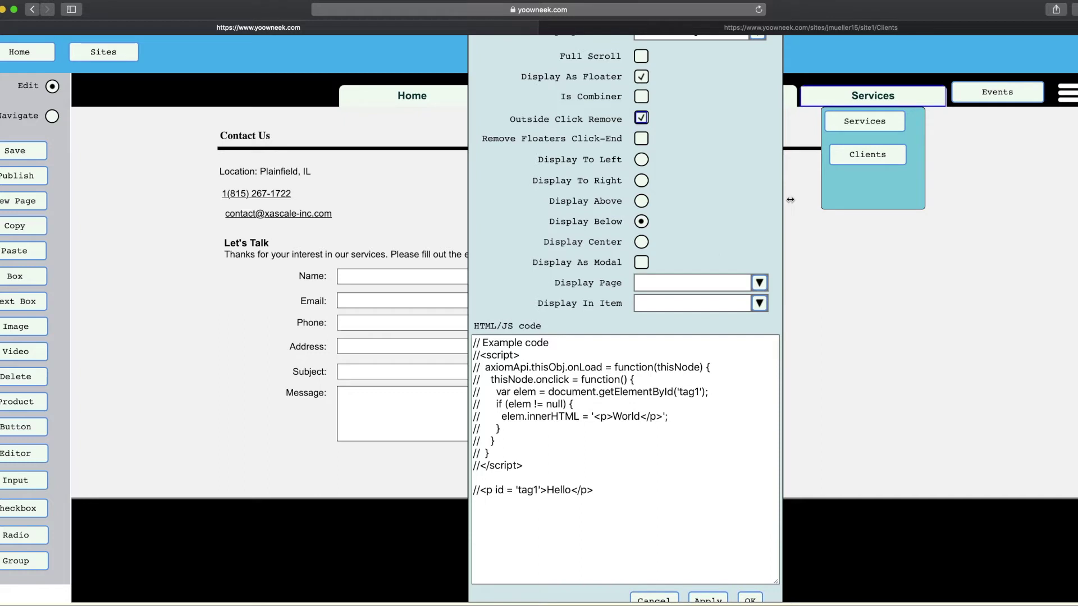
scroll(714, 255, "down", 2)
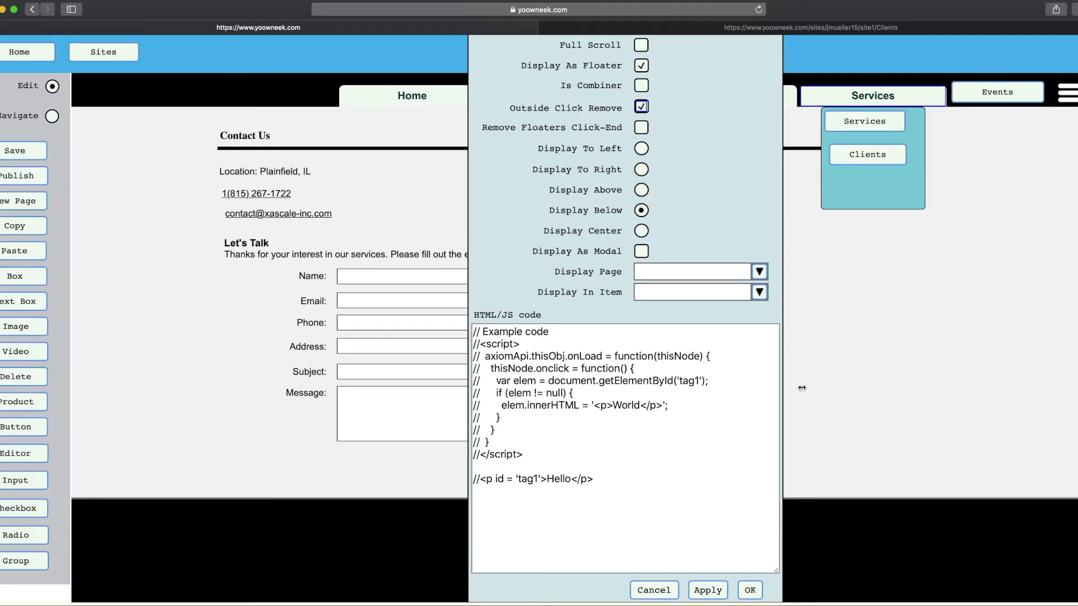
left_click(750, 590)
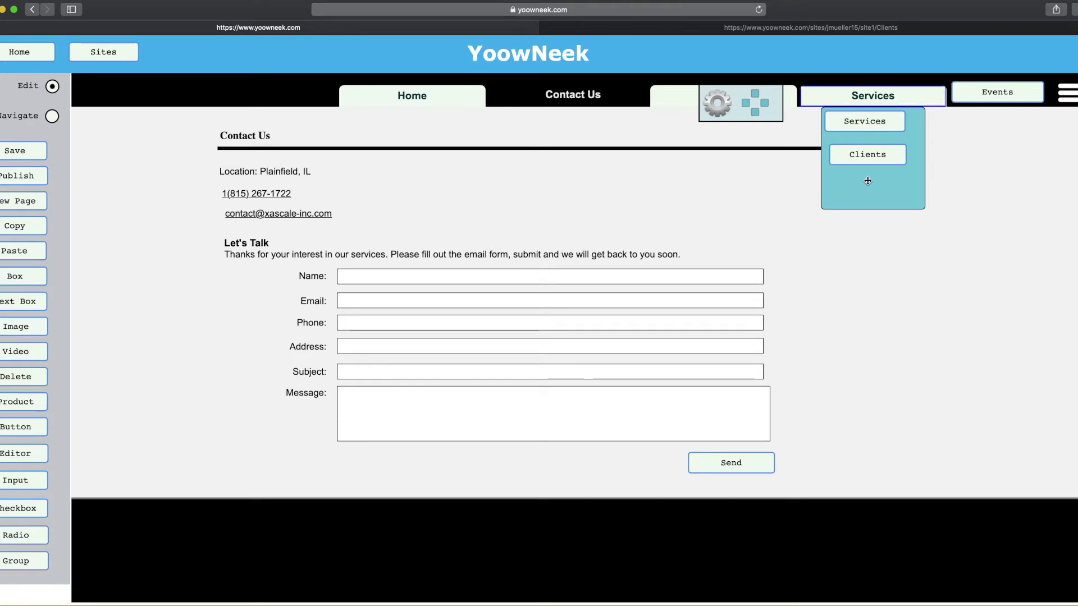
Step: Reopen the Services submenu in Navigate mode, and nudge its inner Services button slightly in Edit mode
left_click(51, 116)
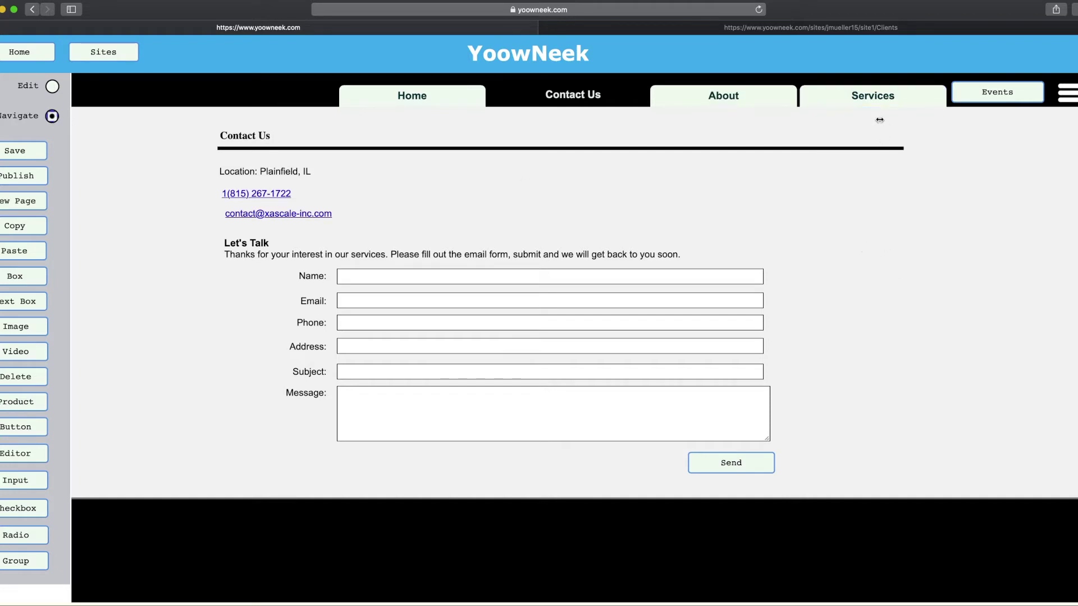
left_click(878, 100)
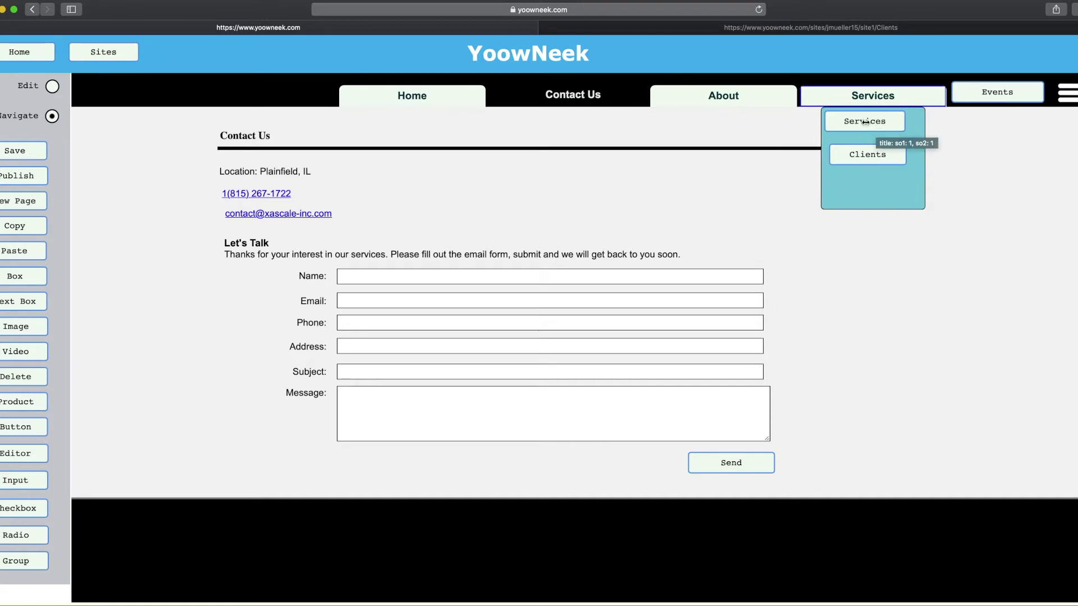
left_click(52, 87)
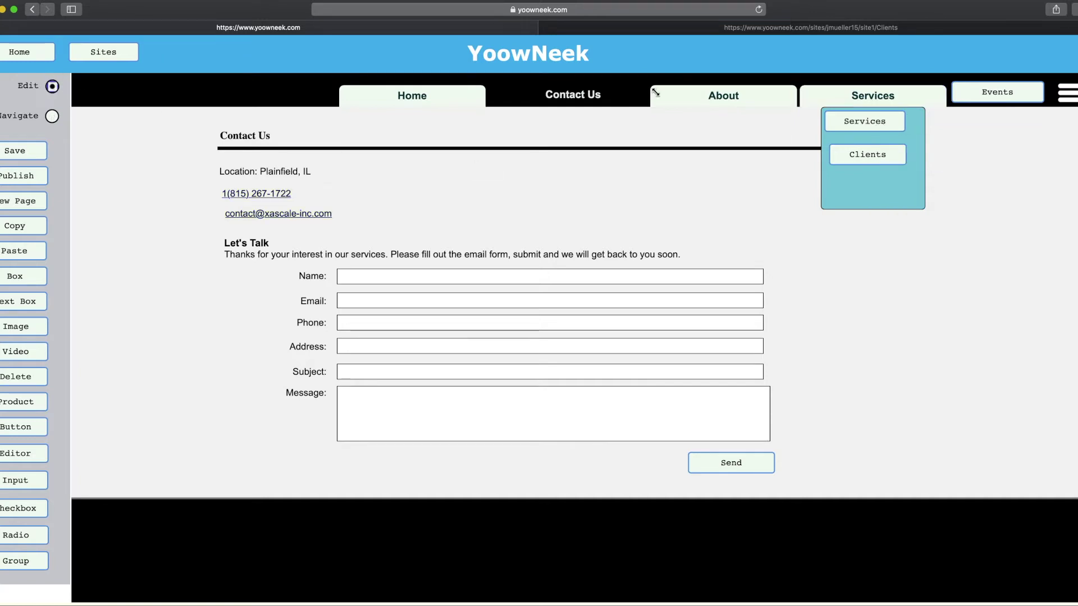
left_click(870, 122)
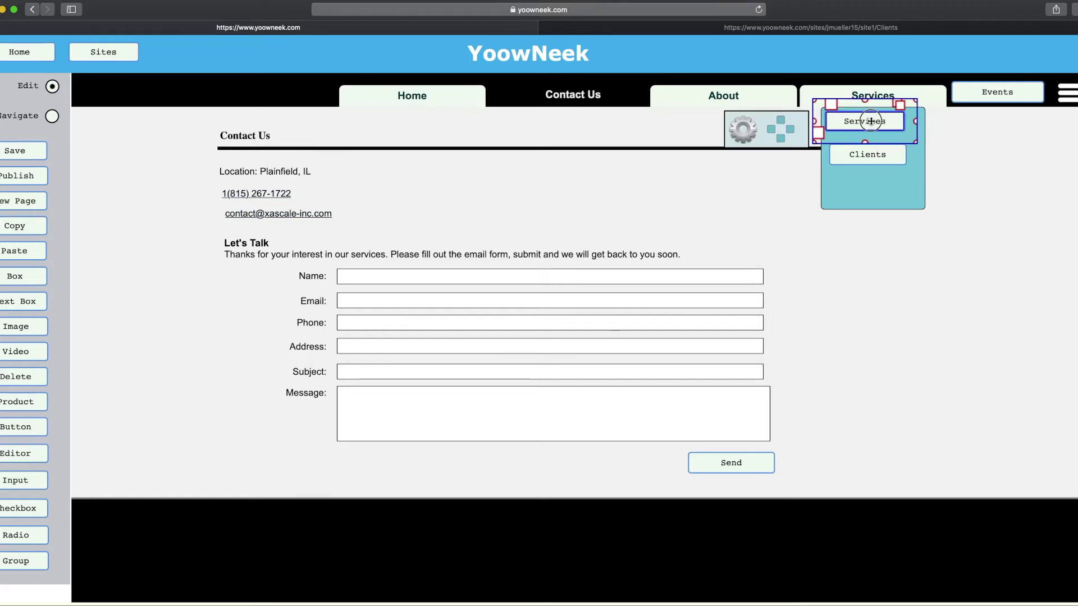
Step: Inspect the submenu panel's background color and border settings, cancelling the Border dialog without changes
left_click(865, 176)
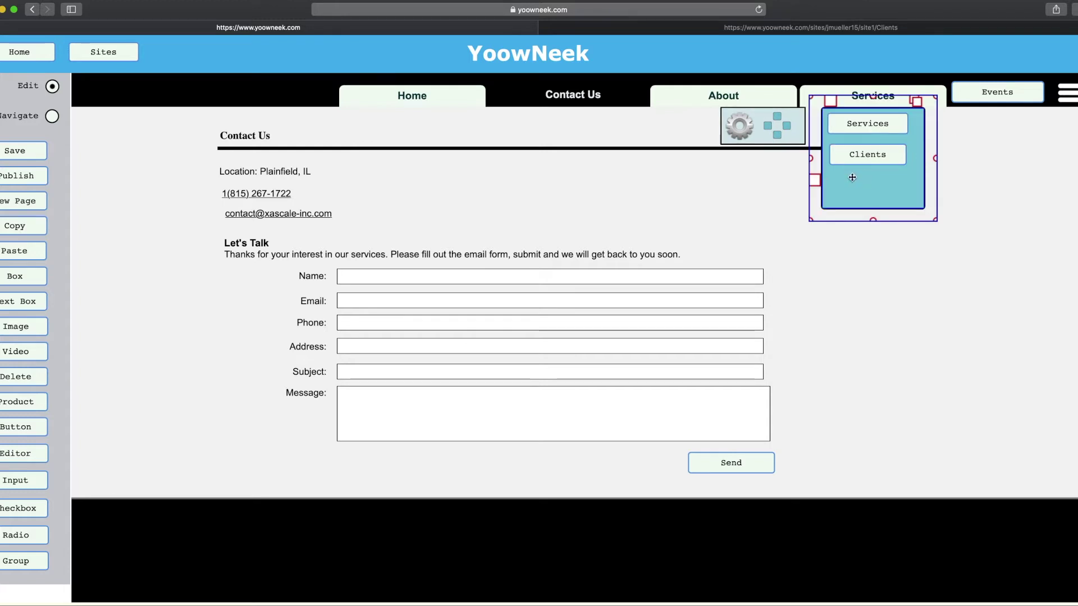
left_click(738, 134)
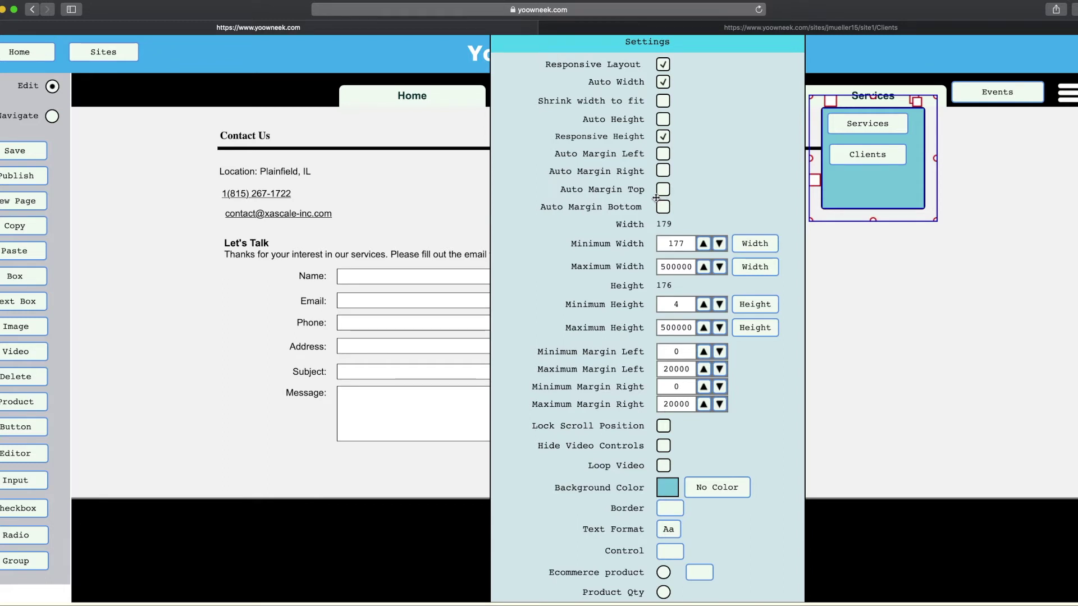
scroll(685, 258, "down", 4)
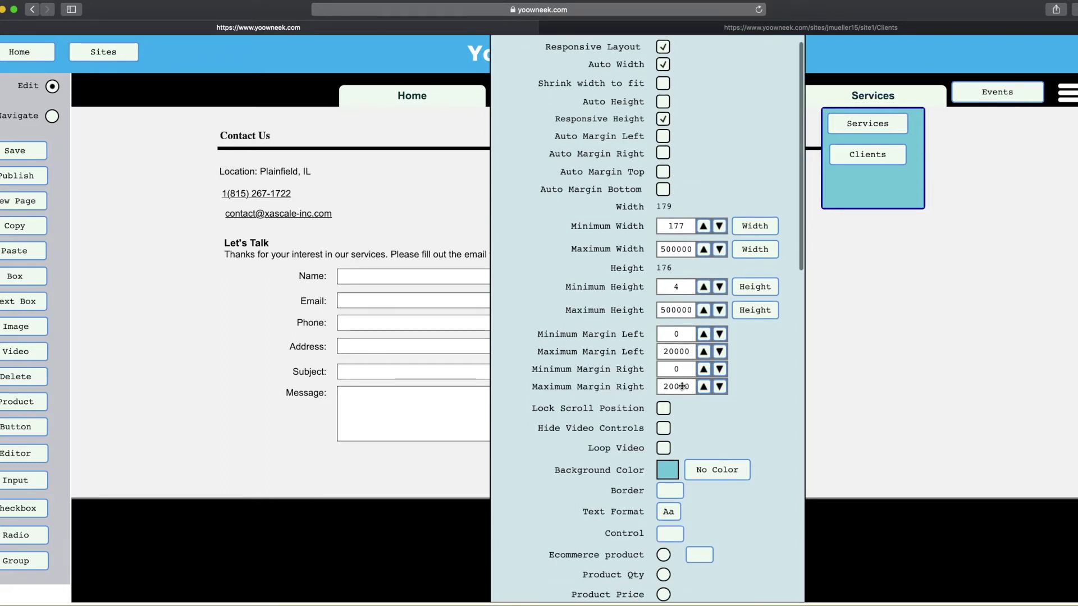
scroll(682, 386, "down", 2)
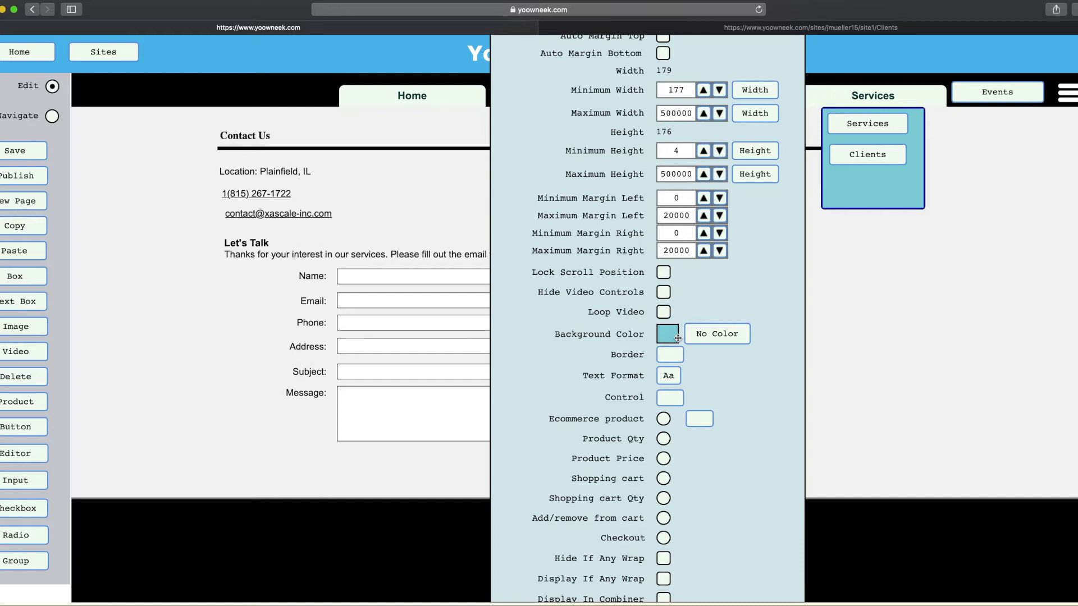
scroll(695, 367, "down", 2)
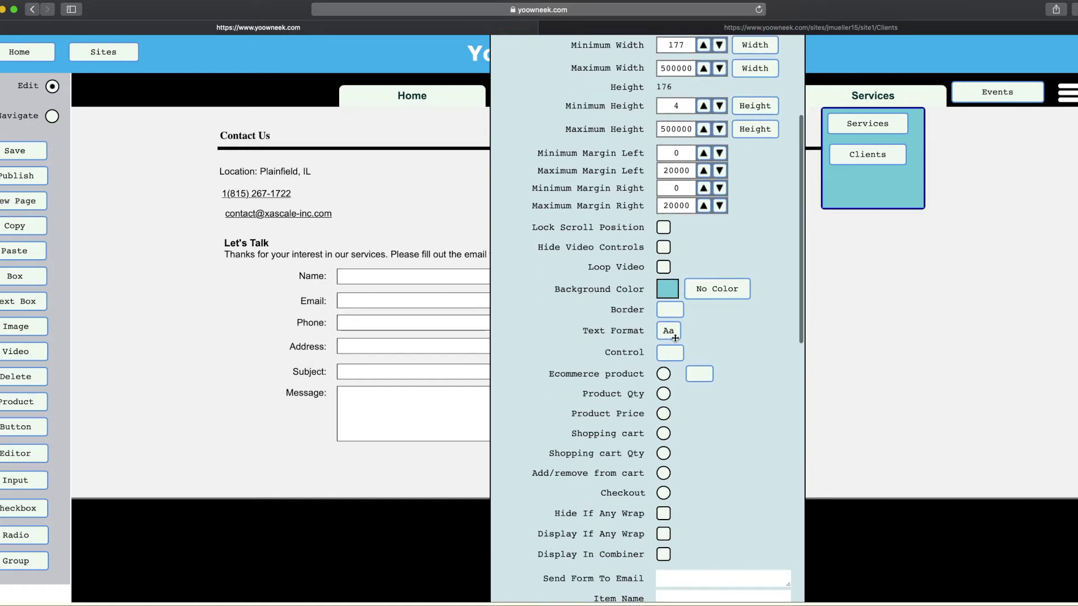
left_click(671, 310)
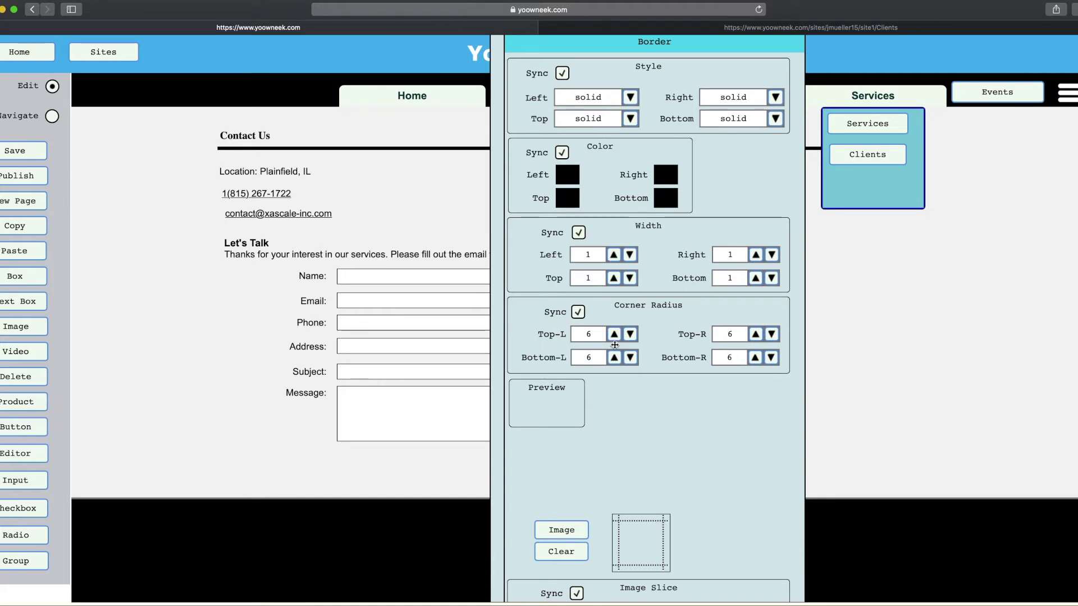
scroll(613, 341, "down", 5)
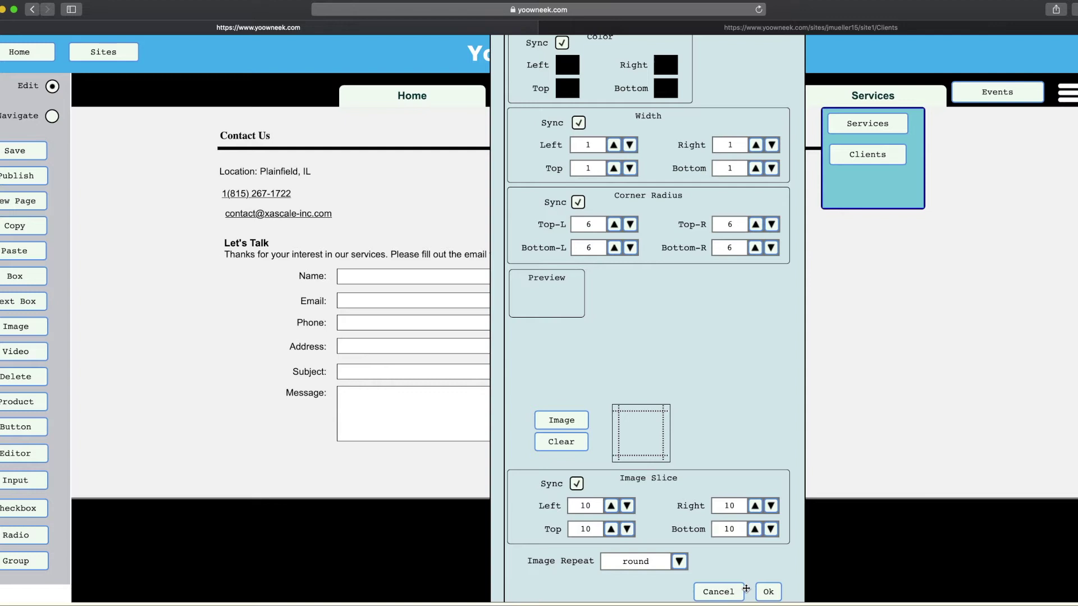
left_click(729, 591)
Step: Review the submenu panel's page name and remaining display options, and cancel its settings without changes
scroll(703, 411, "down", 1)
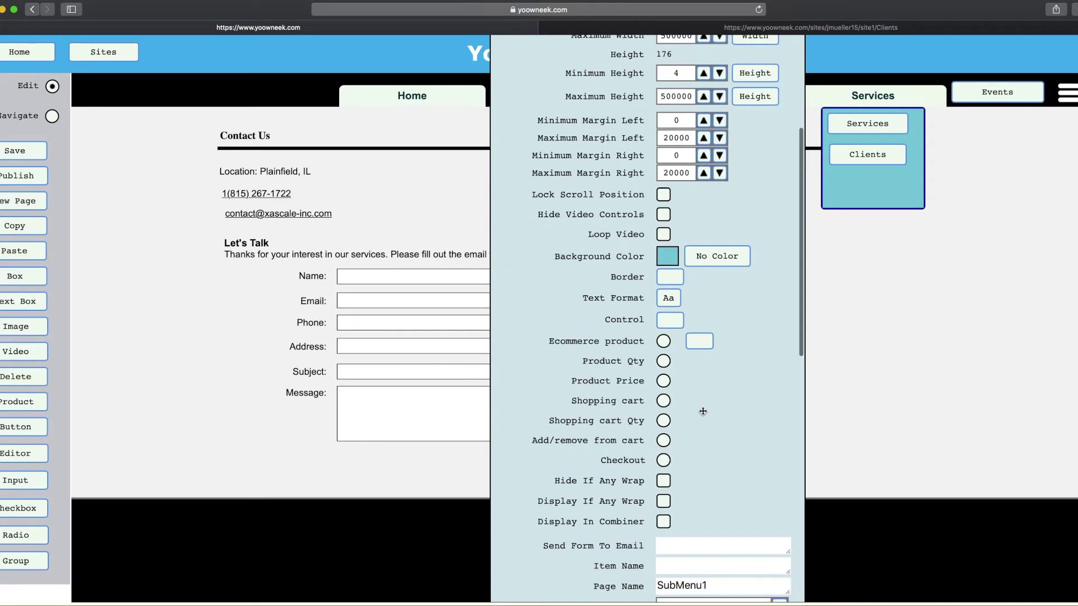
scroll(703, 412, "down", 8)
scroll(703, 411, "down", 5)
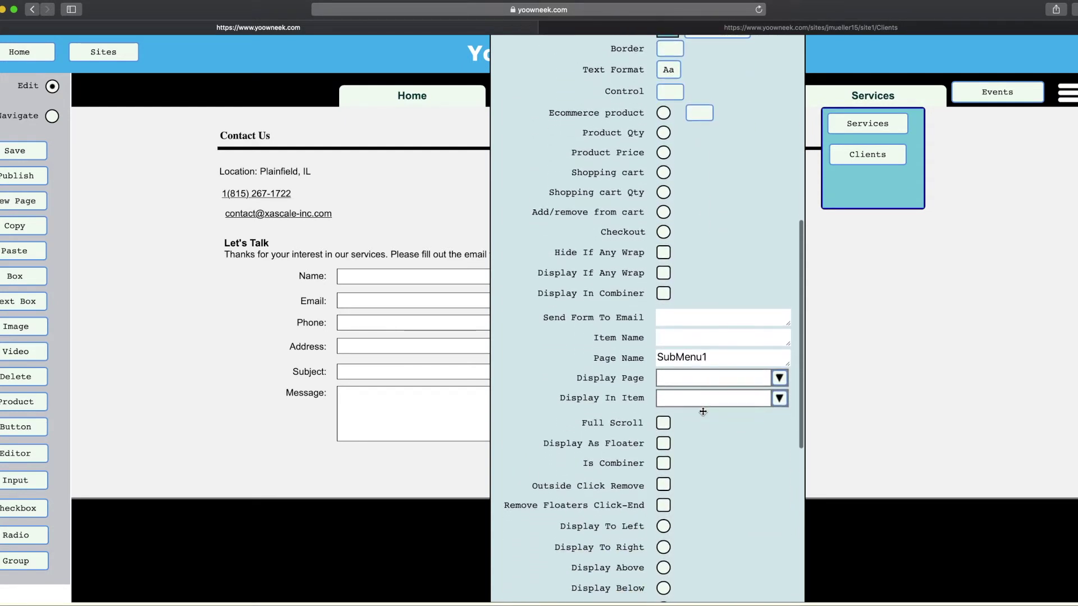
scroll(734, 551, "down", 10)
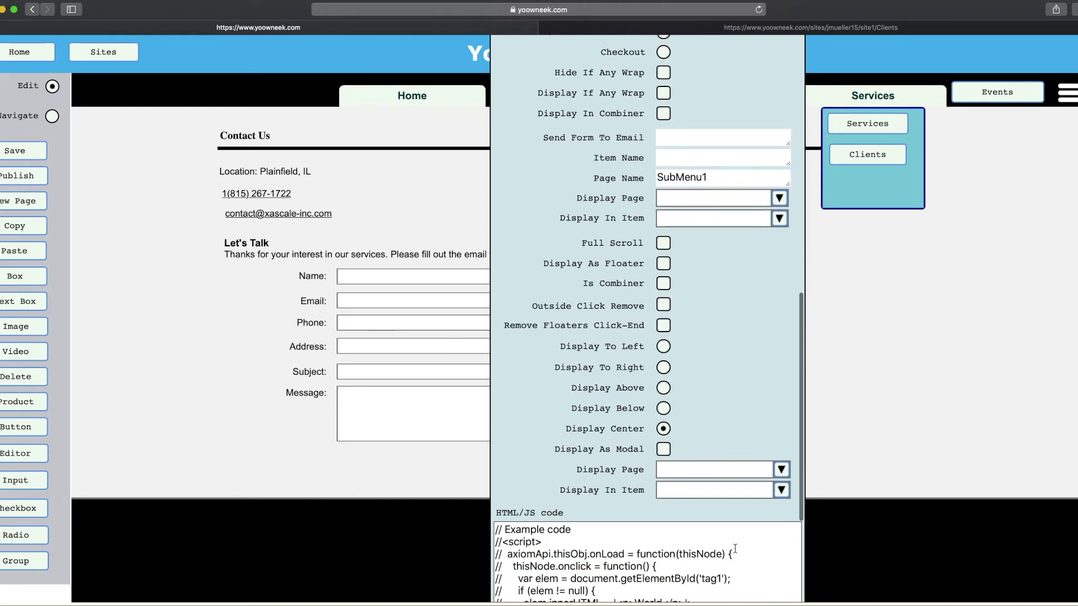
left_click(690, 591)
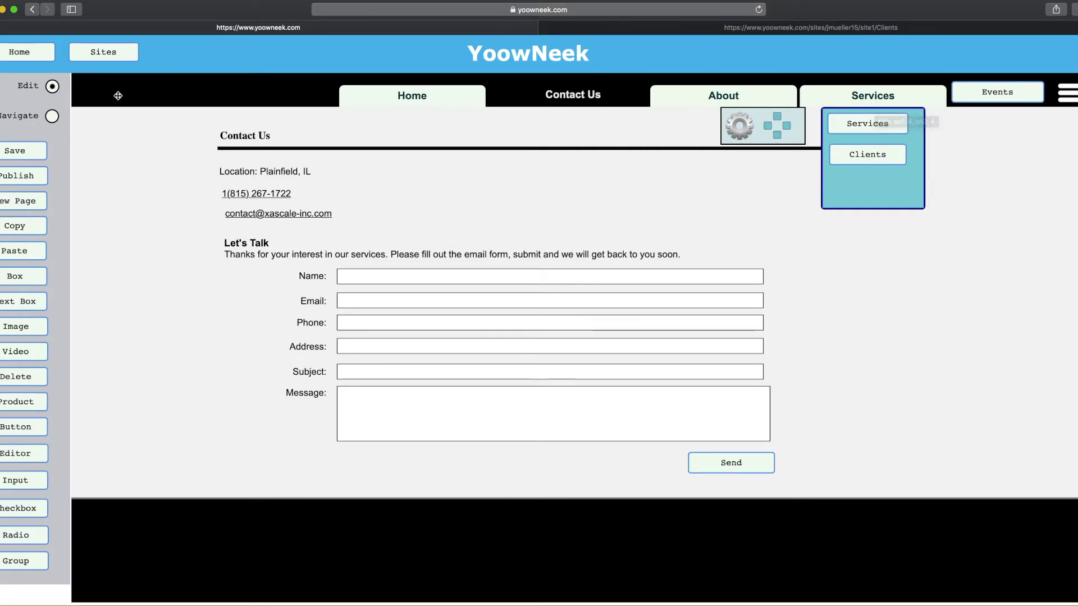
Step: In Navigate mode, dismiss the Services submenu with an outside selection and display the submenu from the hamburger icon beside Events
left_click(52, 117)
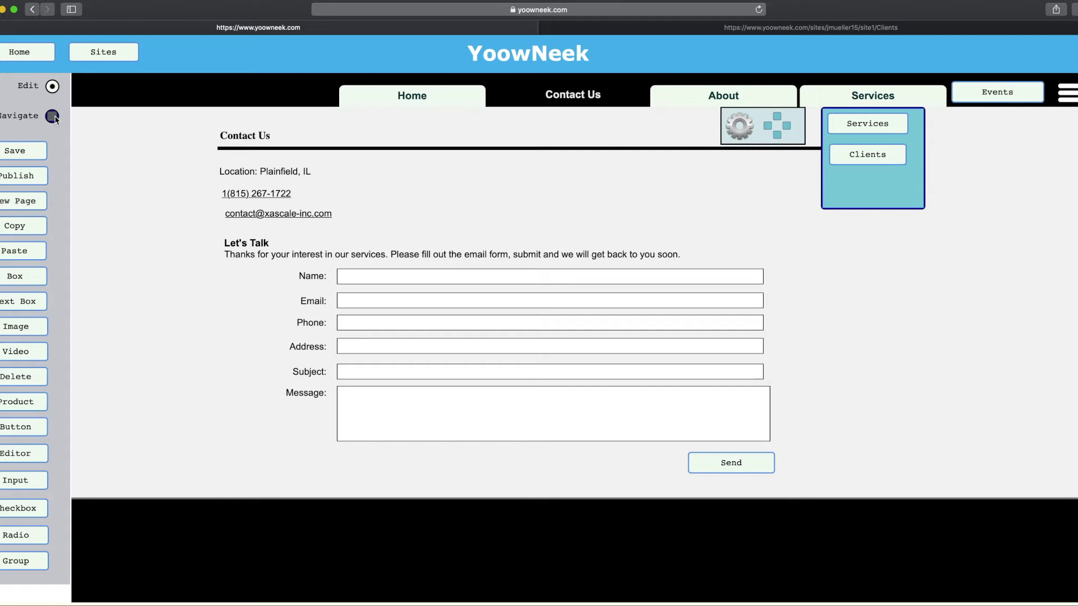
left_click(960, 149)
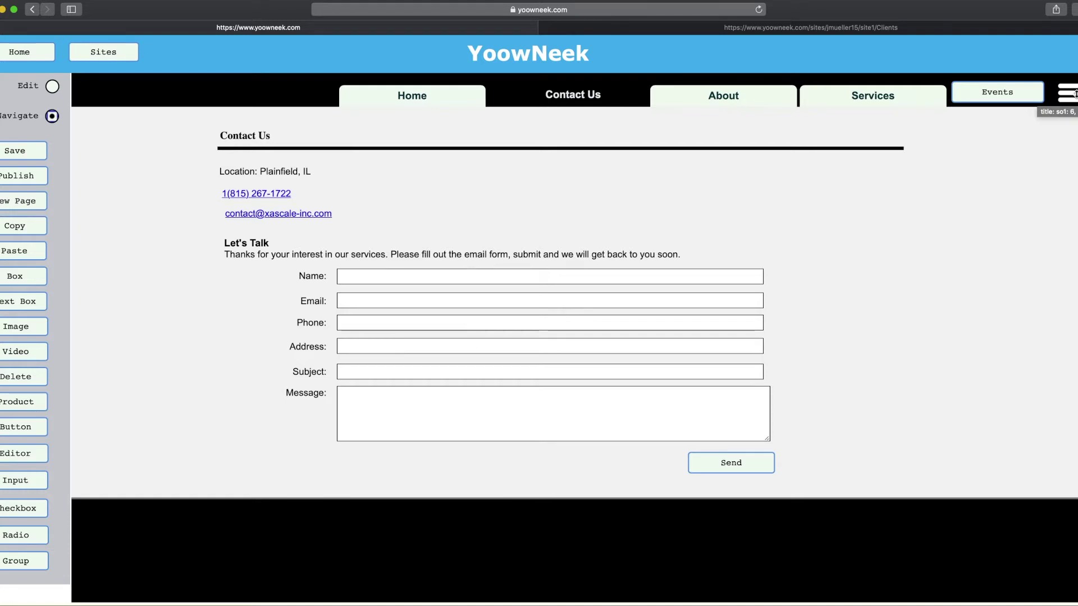
left_click(1074, 96)
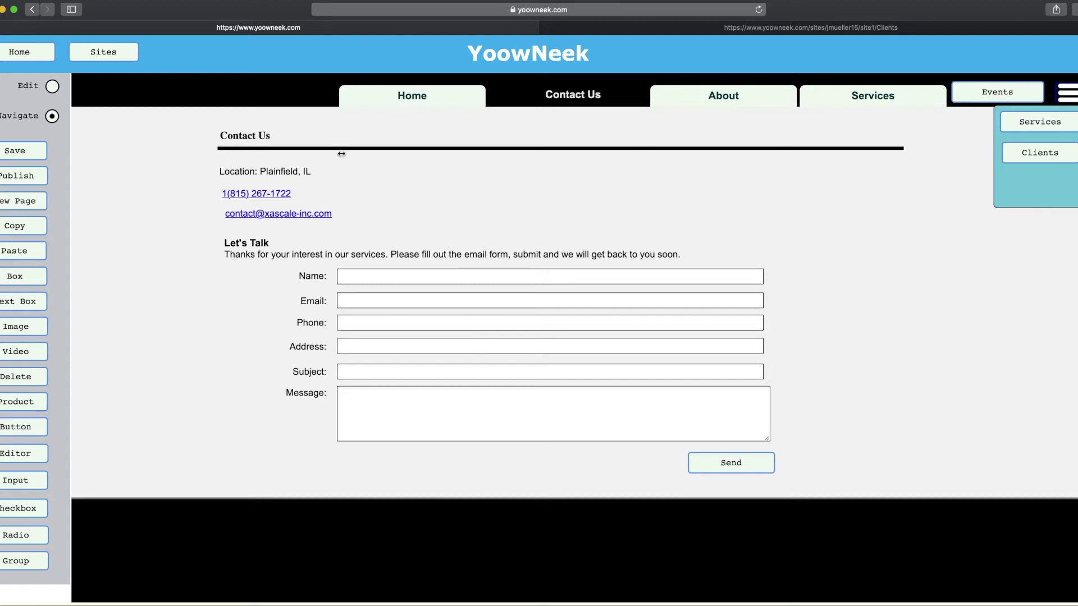
left_click(53, 87)
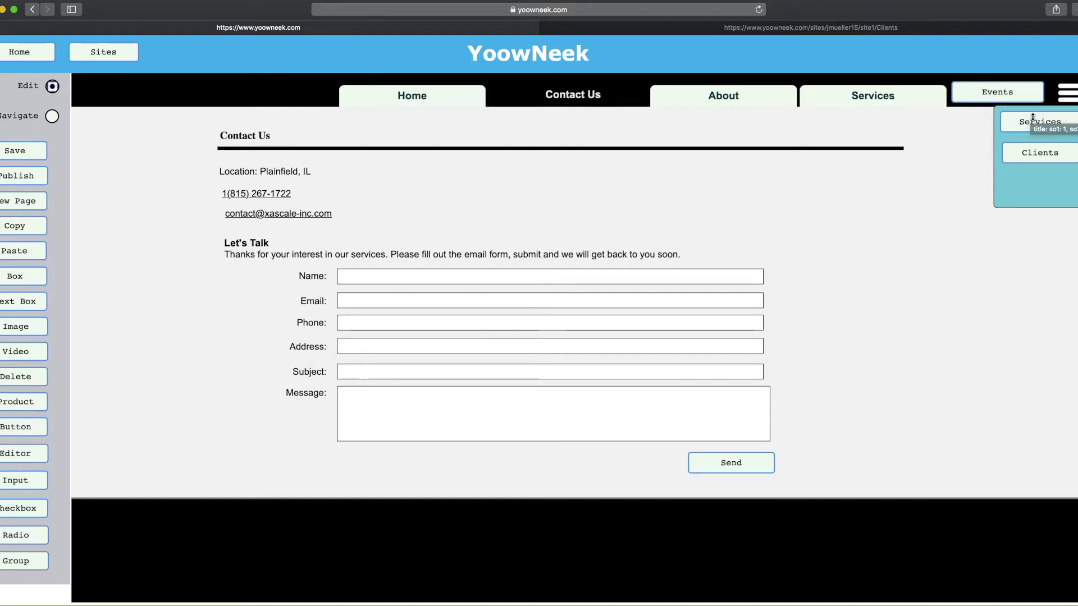
left_click(53, 116)
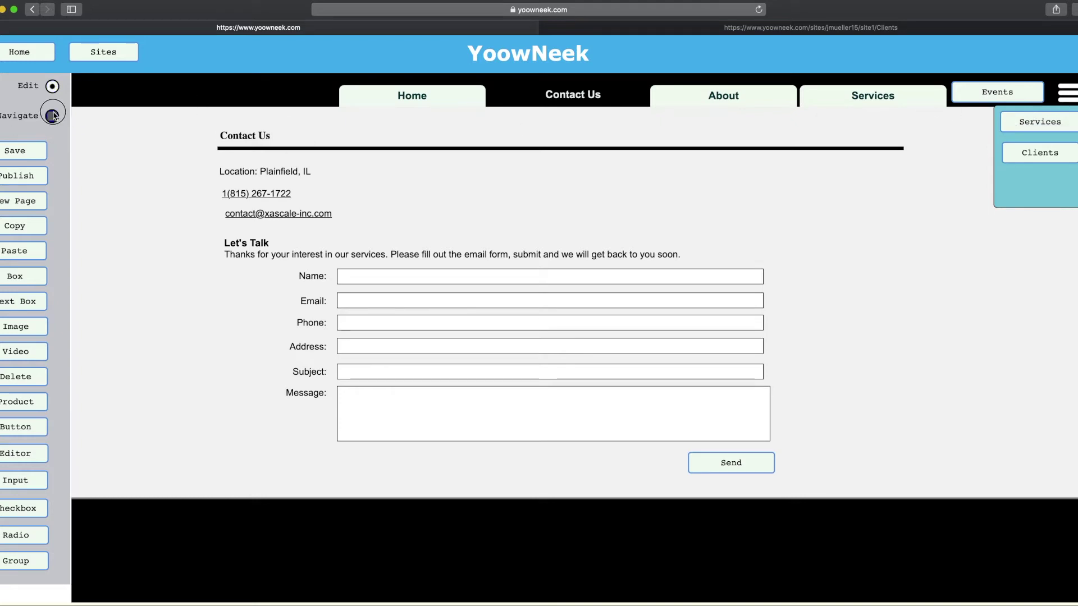
Step: Display the Services submenu below the Services button in Navigate mode, and switch briefly to Edit mode and back
left_click(860, 101)
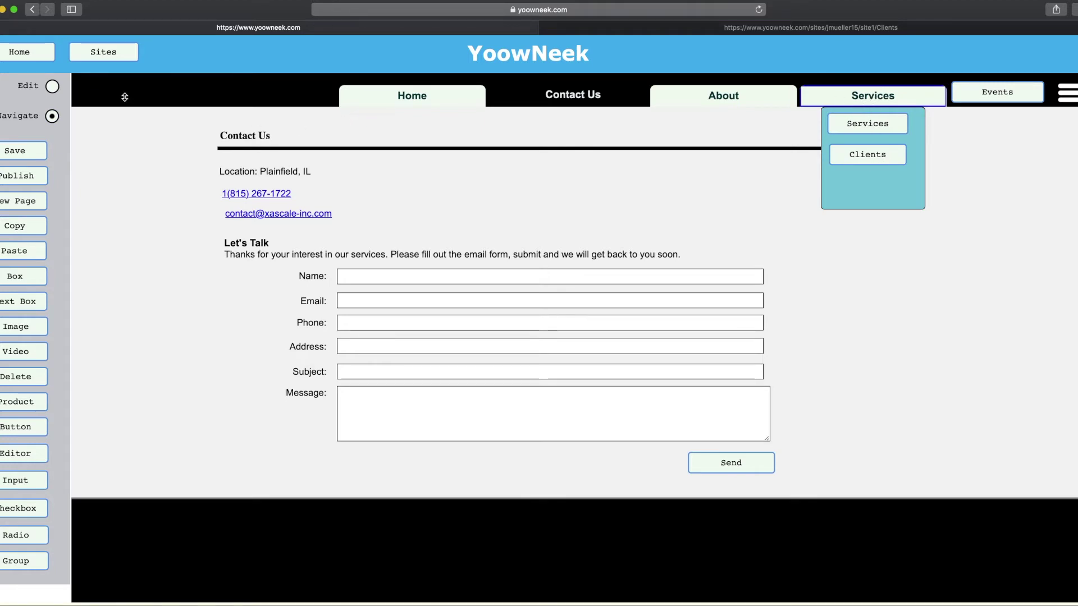
left_click(53, 87)
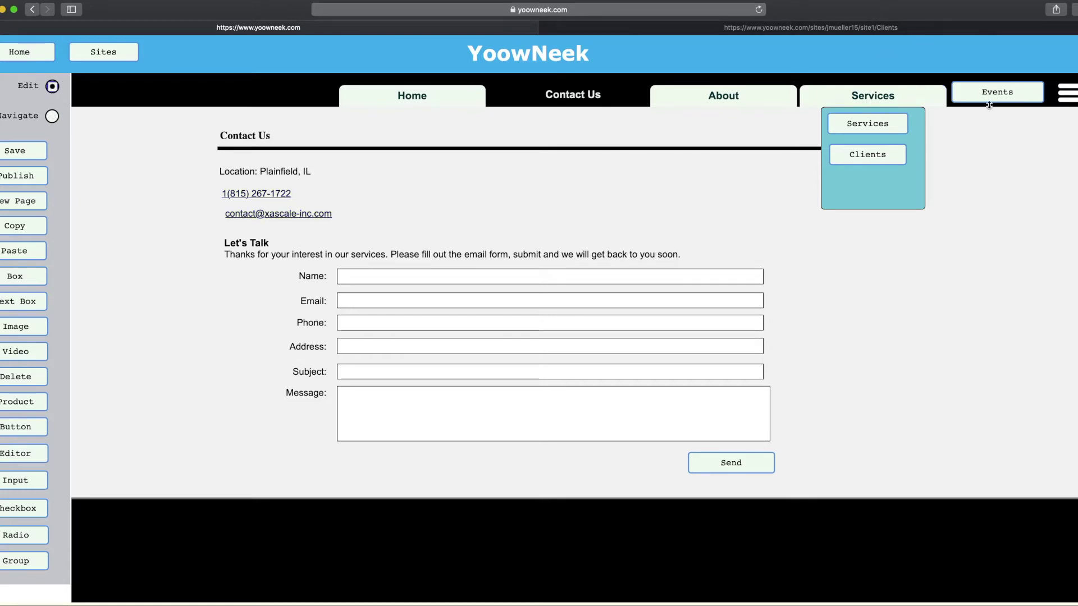
left_click(52, 117)
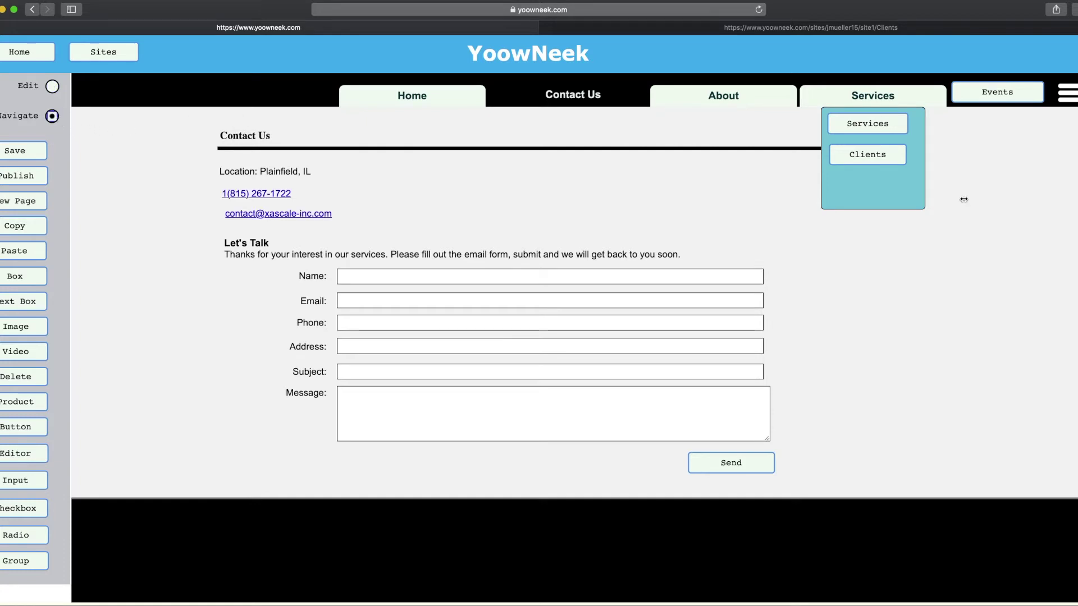
Step: In Edit mode, open the hamburger icon's settings and review its wrap, display page and floater options
left_click(50, 87)
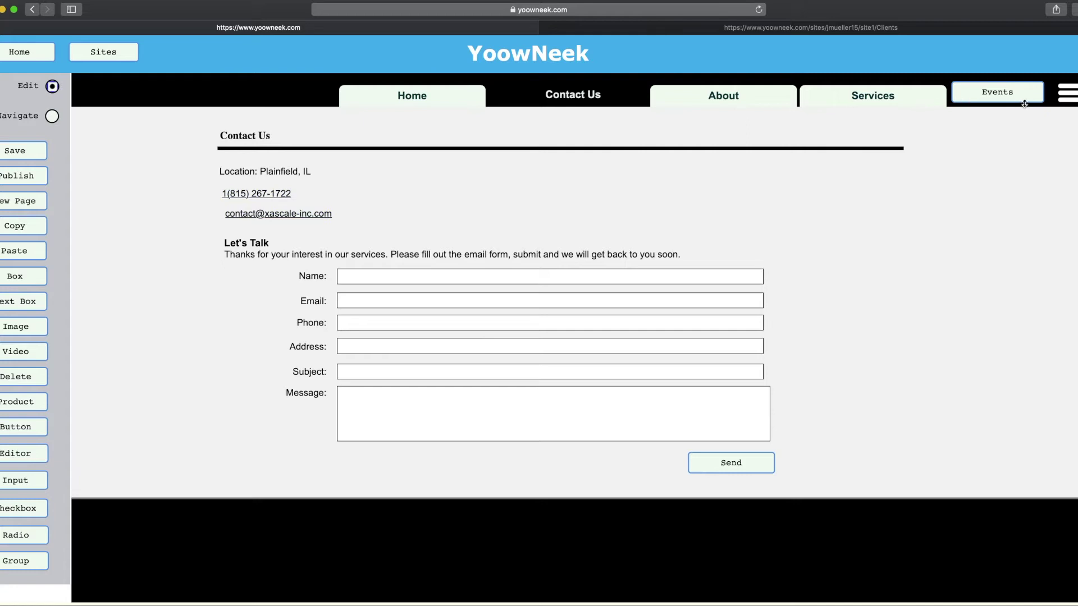
left_click(1069, 92)
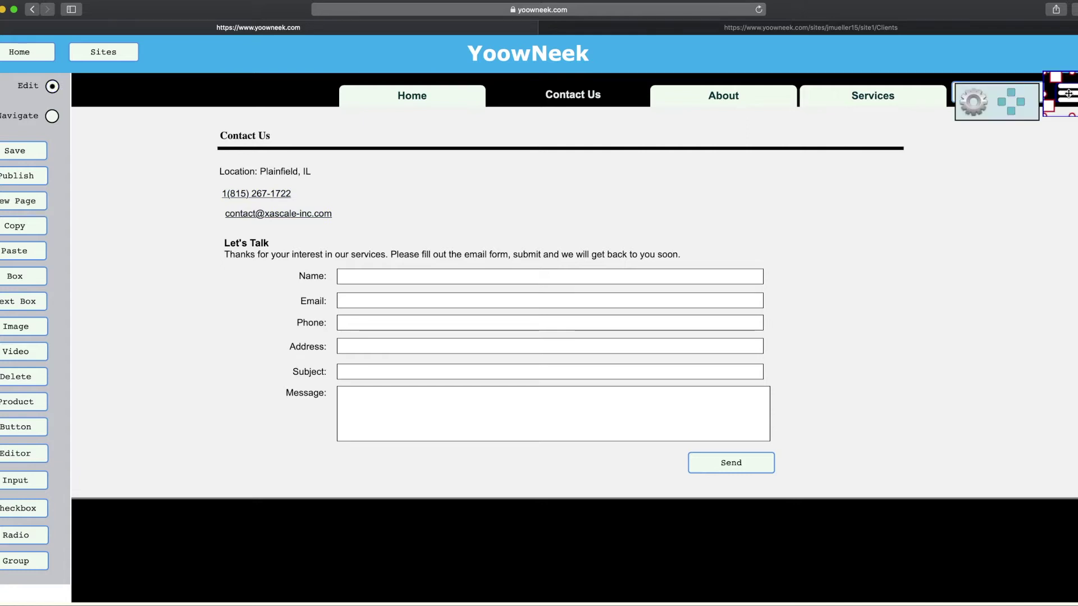
left_click(977, 104)
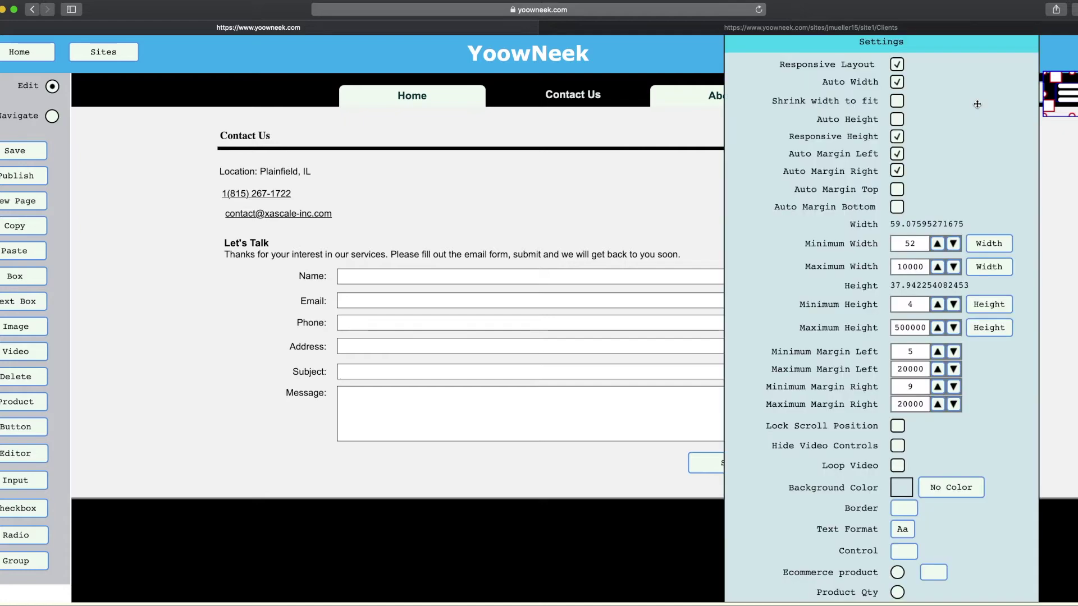
scroll(958, 162, "down", 5)
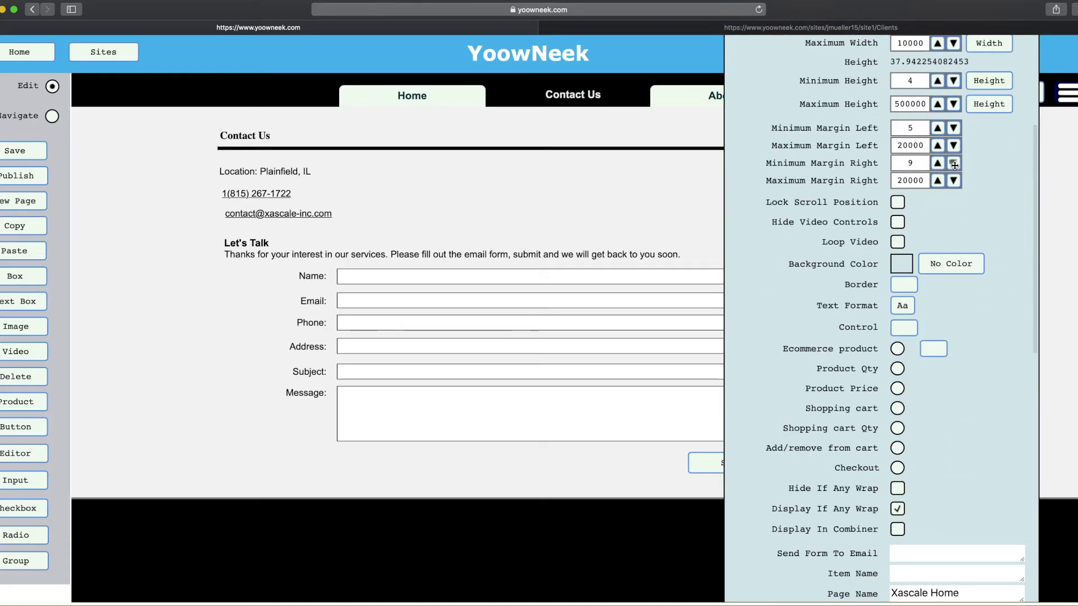
scroll(941, 287, "down", 1)
scroll(942, 287, "down", 5)
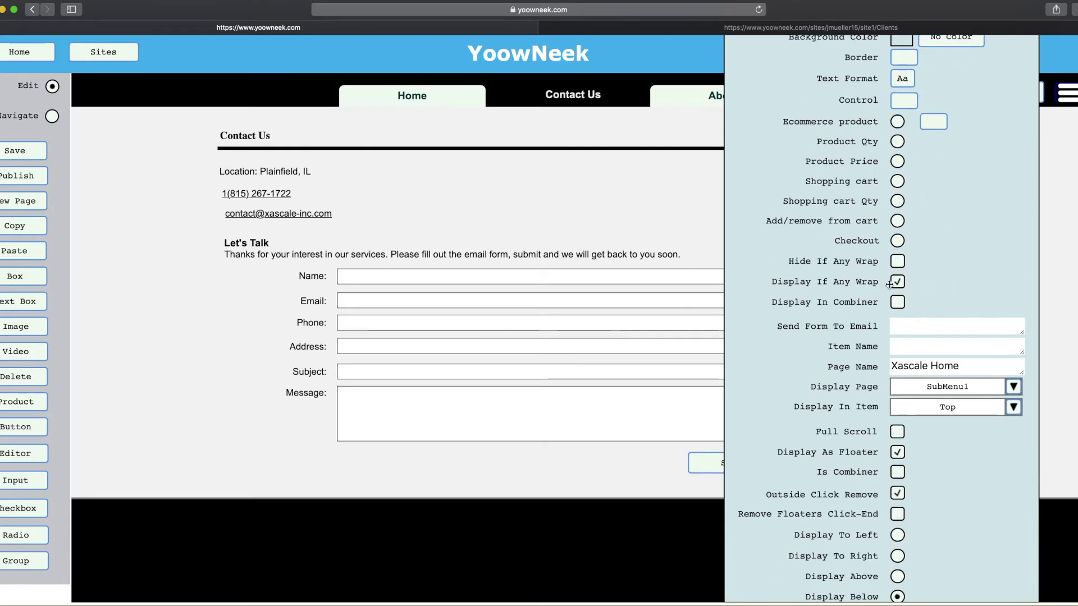
Step: Preview the published site at iPad Pro (10.5") size, reload it, and preview it at 1365 × 1440
left_click(748, 32)
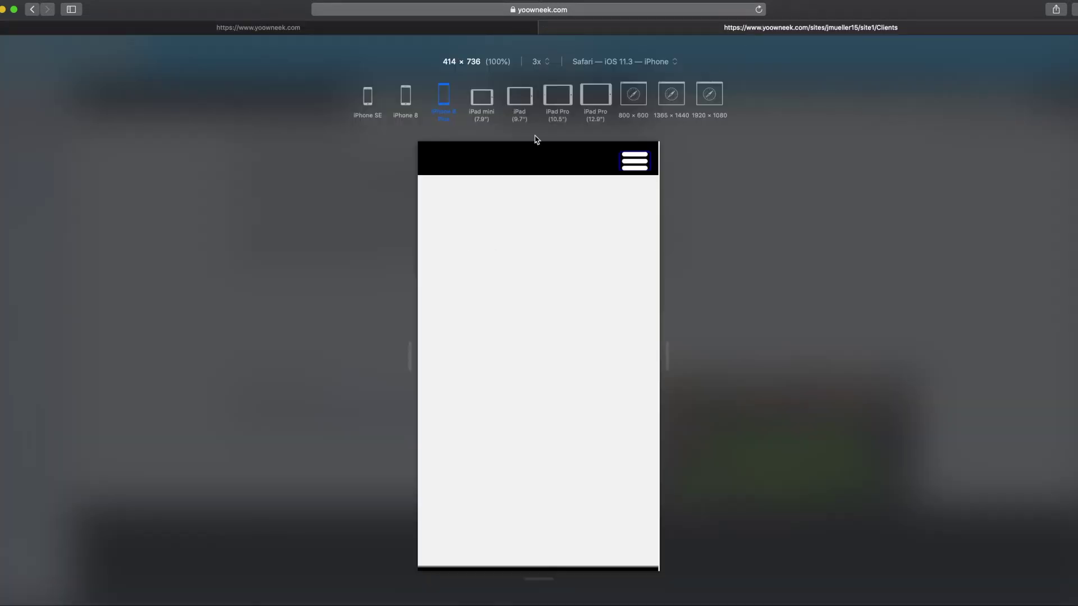
left_click(569, 103)
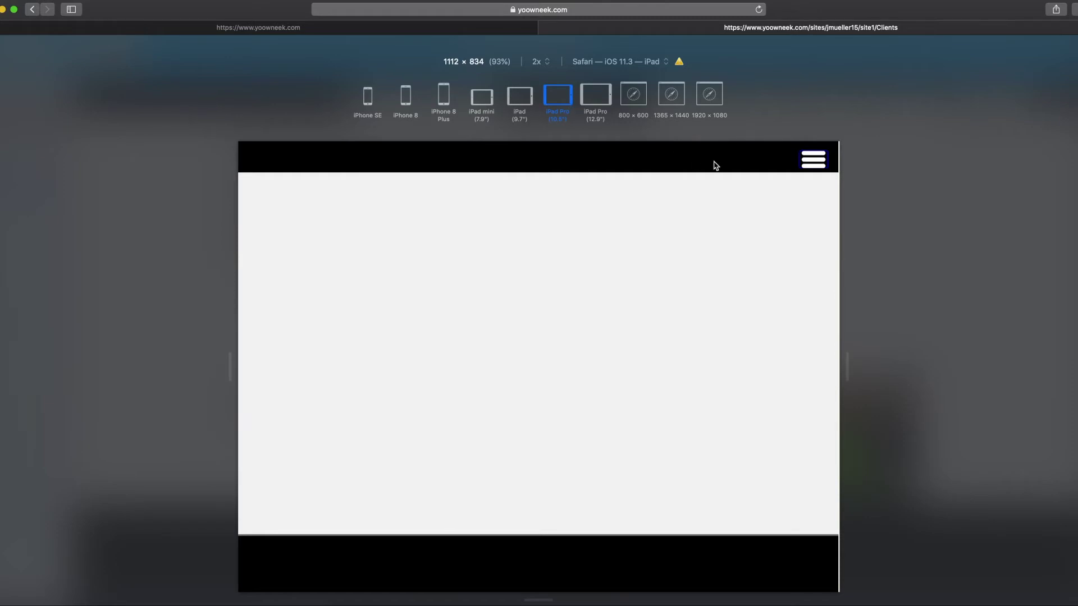
left_click(759, 9)
left_click(679, 93)
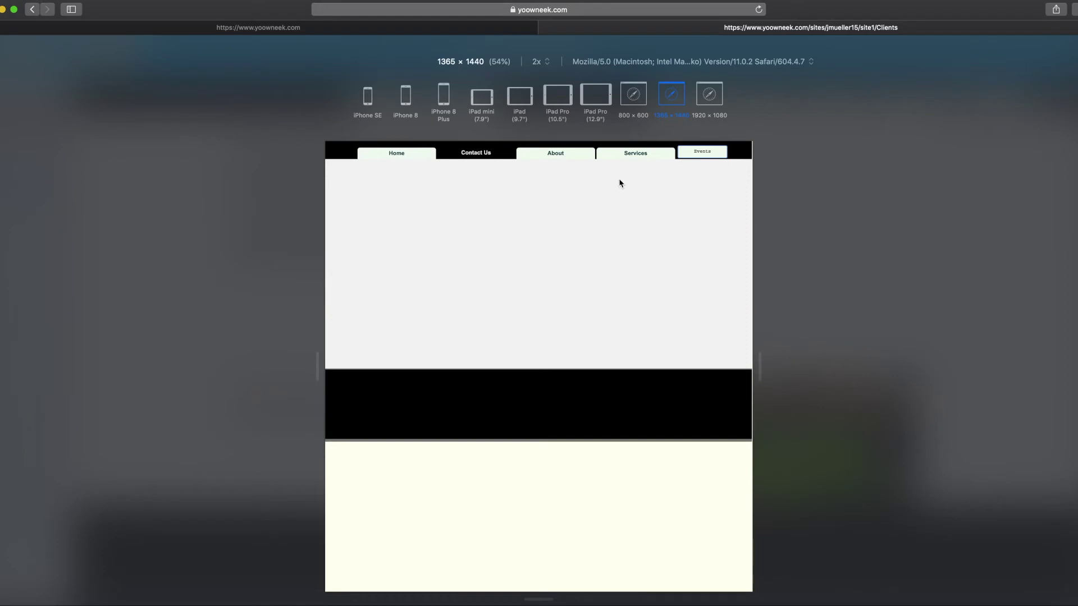
Step: Preview the published site at iPhone 8 Plus size, try its hamburger icon, and return to the 1365 × 1440 preview
left_click(444, 98)
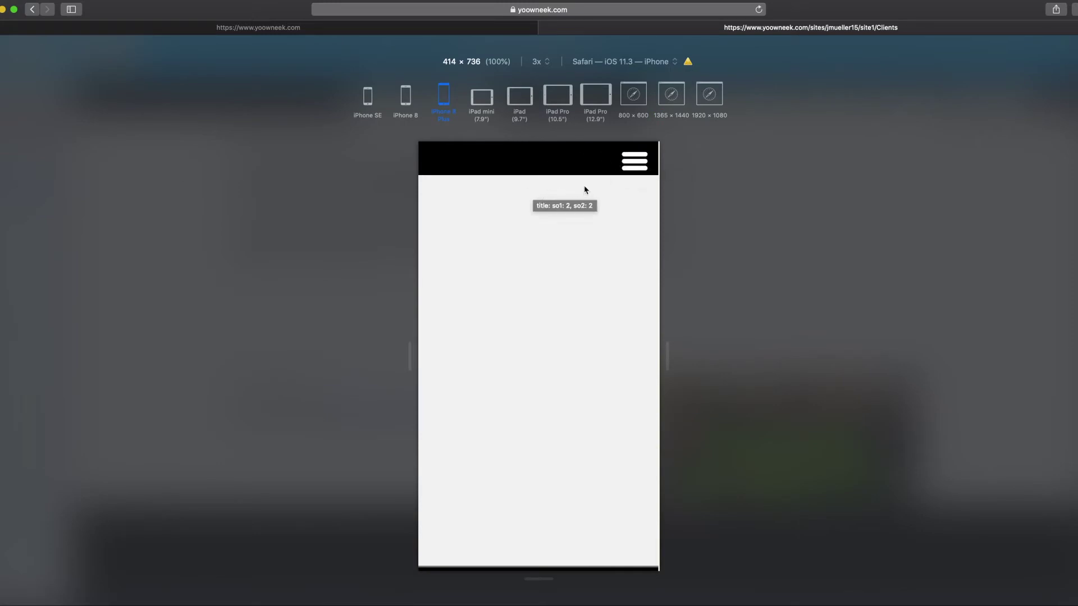
left_click(636, 167)
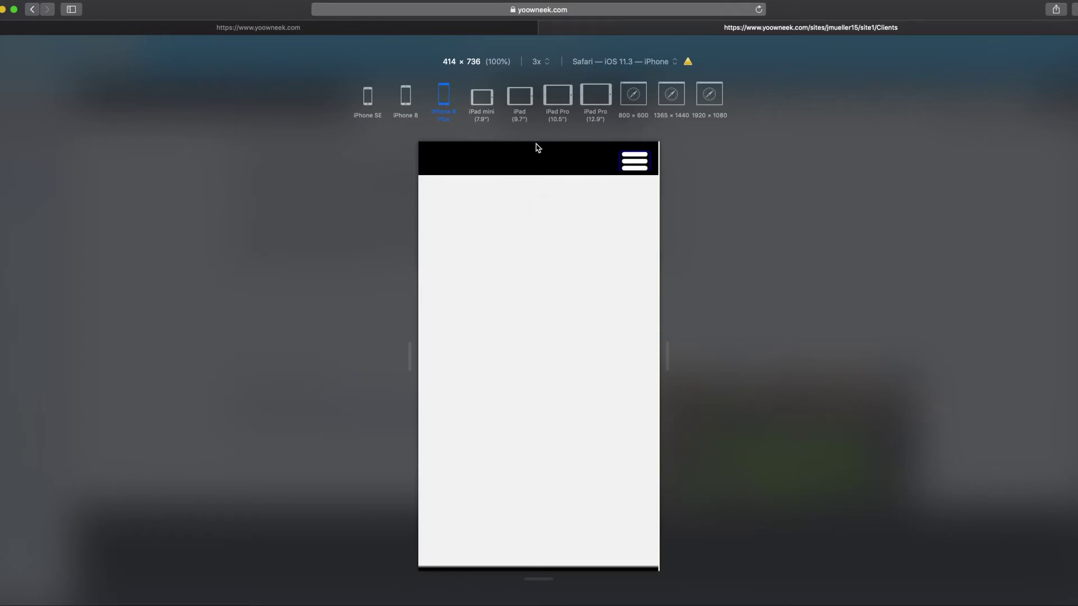
left_click(668, 100)
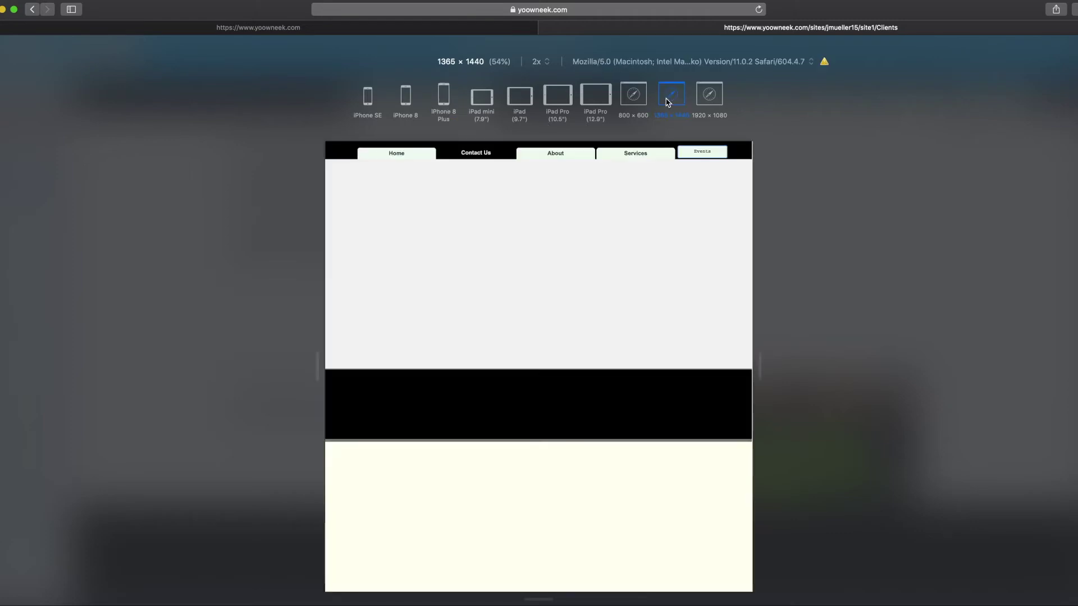
Step: Display the published site's About page and examine how its content reflows at iPhone 8 Plus size
left_click(561, 155)
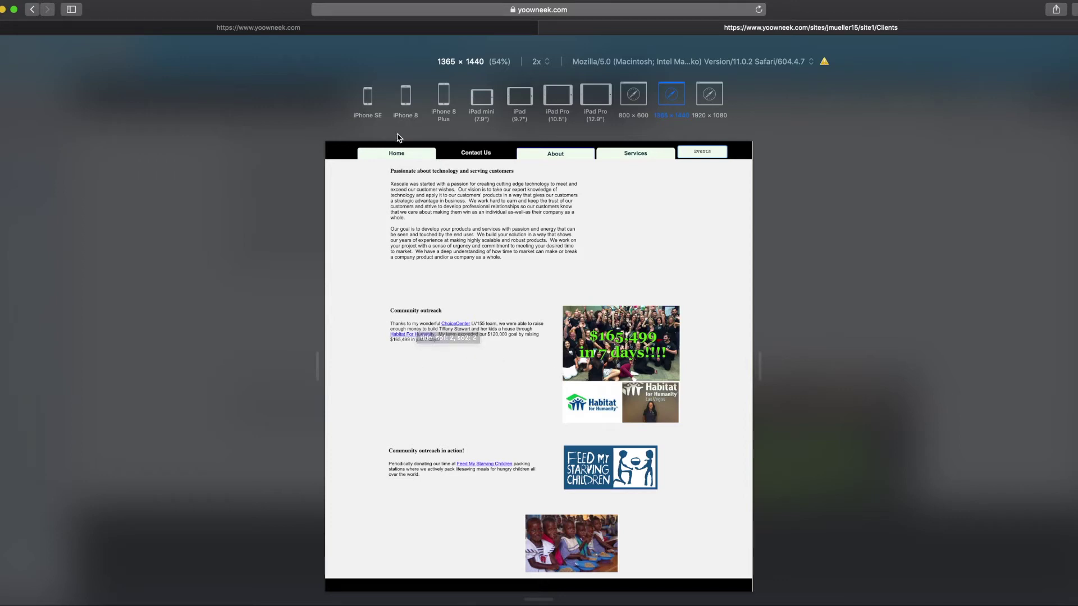
left_click(445, 97)
scroll(566, 267, "down", 10)
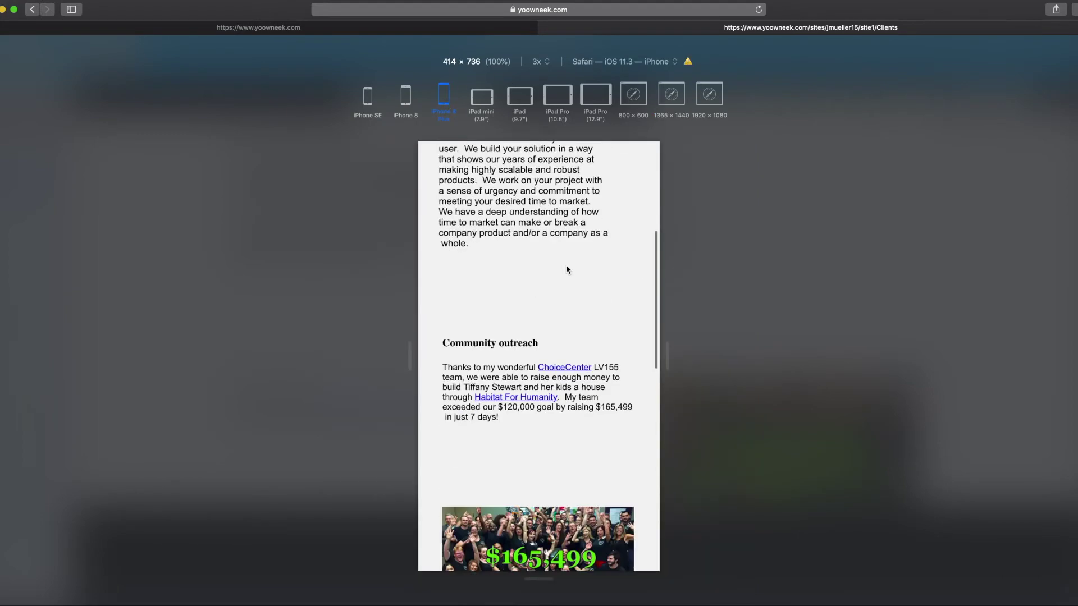
scroll(566, 269, "up", 10)
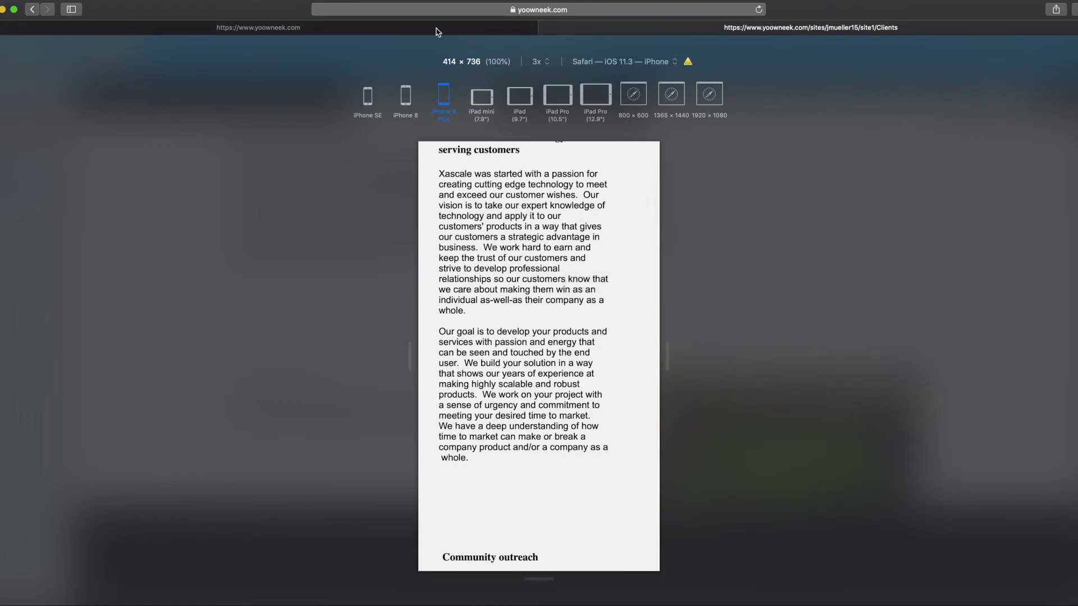
Step: Check the hamburger icon's Display If Any Wrap setting in the editor against the header of the published iPhone 8 Plus preview
left_click(411, 28)
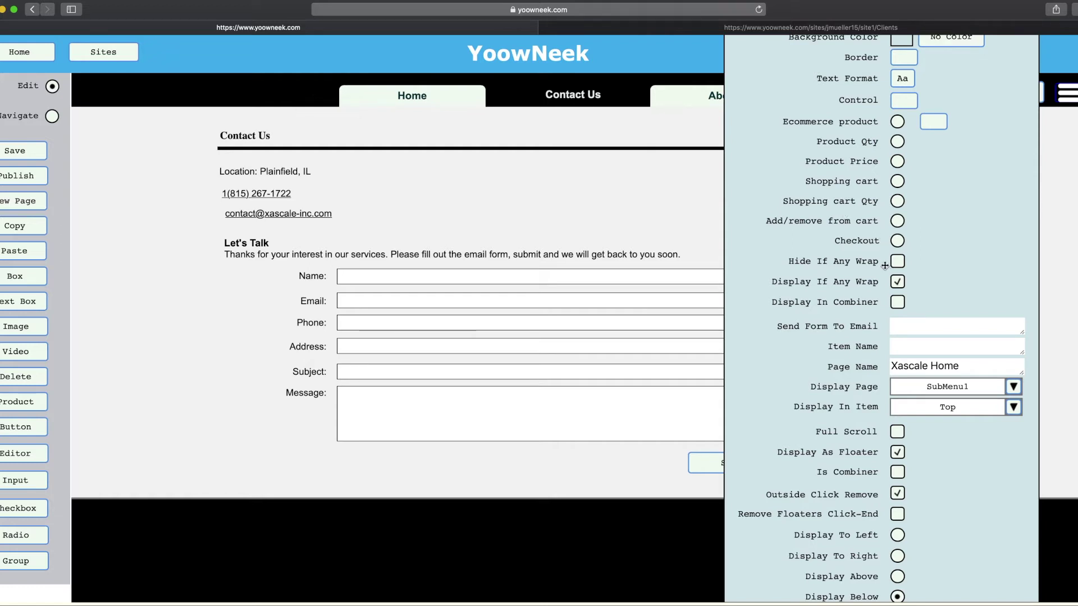
left_click(899, 283)
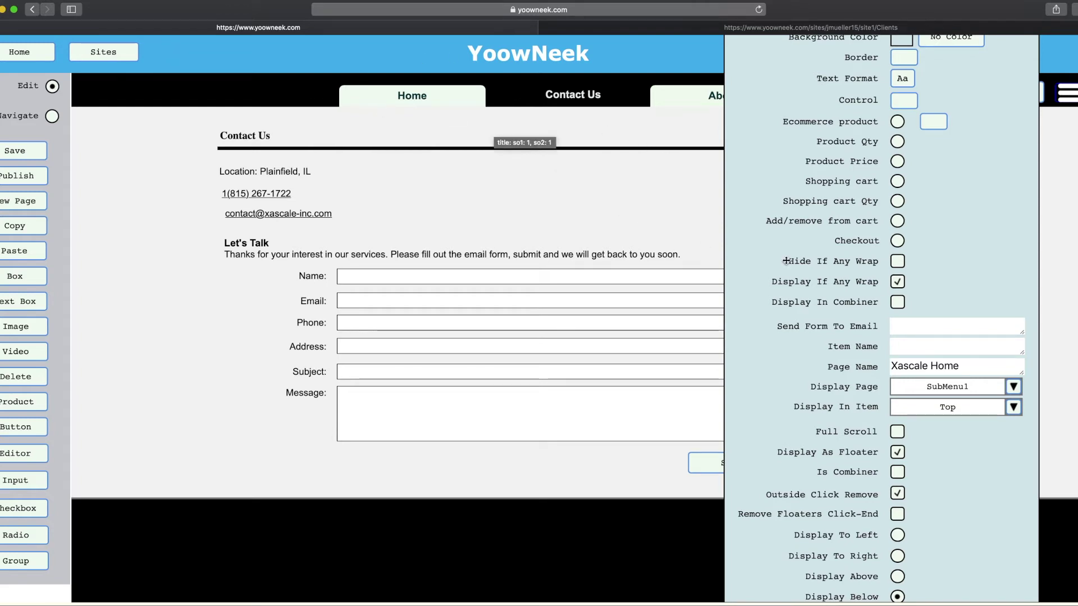
scroll(820, 260, "down", 2)
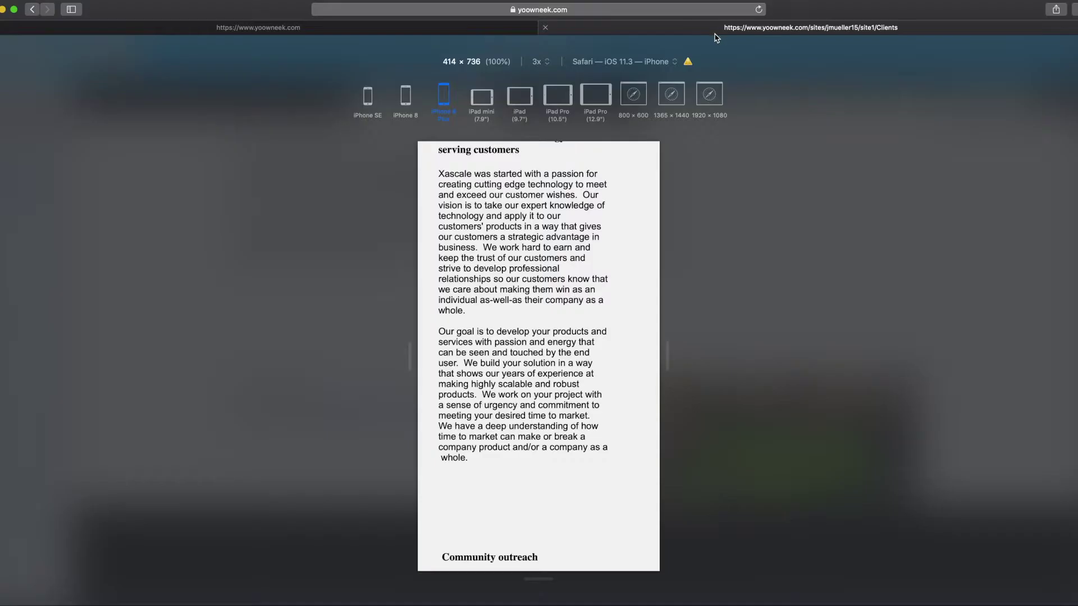
left_click(719, 30)
scroll(534, 159, "up", 3)
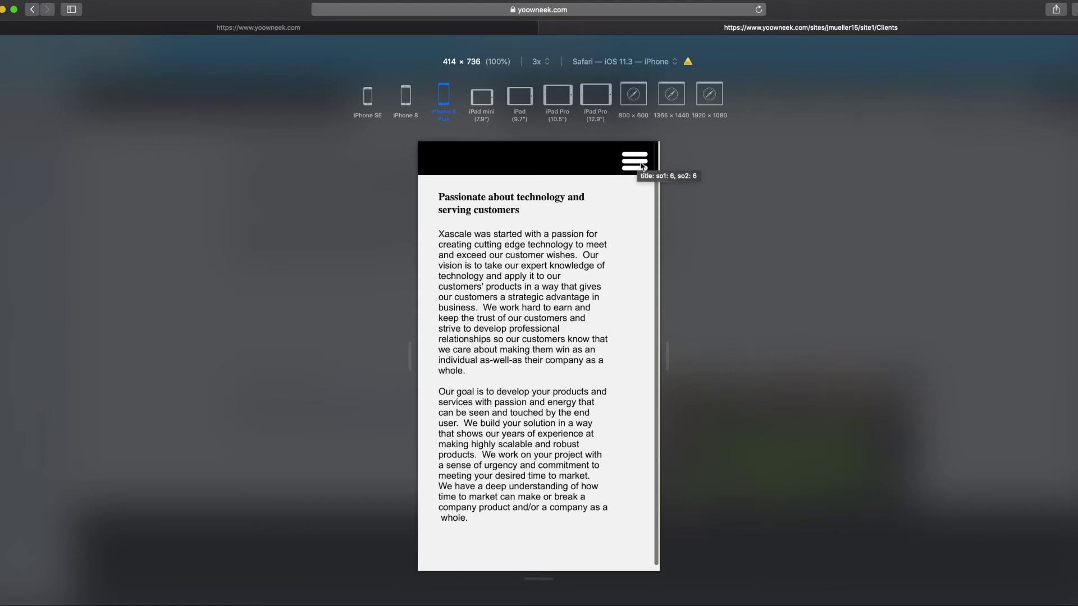
Step: Back in the editor, set the hamburger icon's Display Page to BurgerFloatMenu
left_click(408, 33)
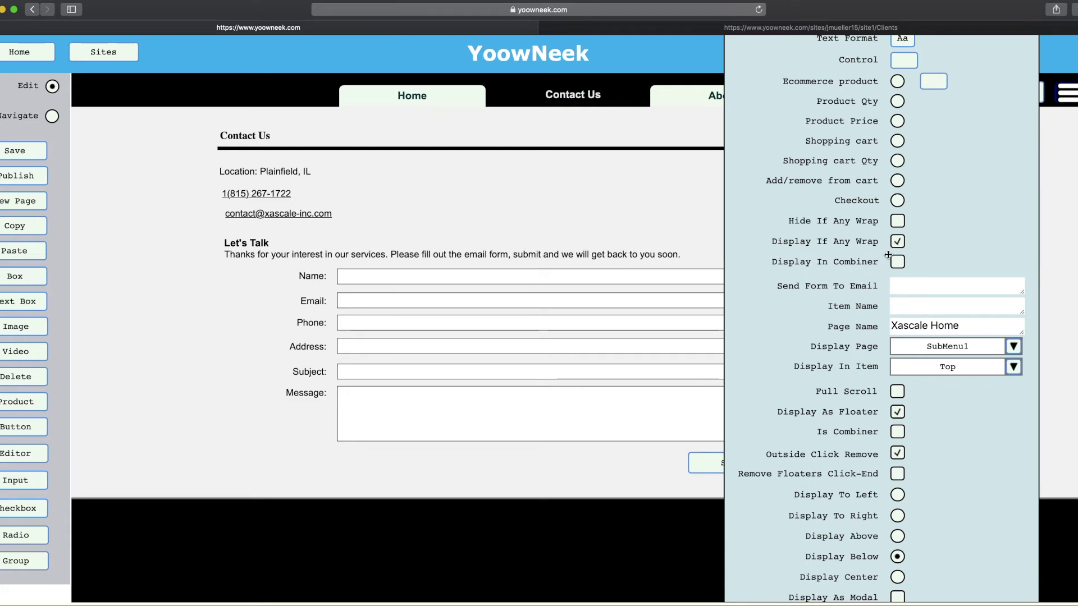
scroll(890, 251, "down", 5)
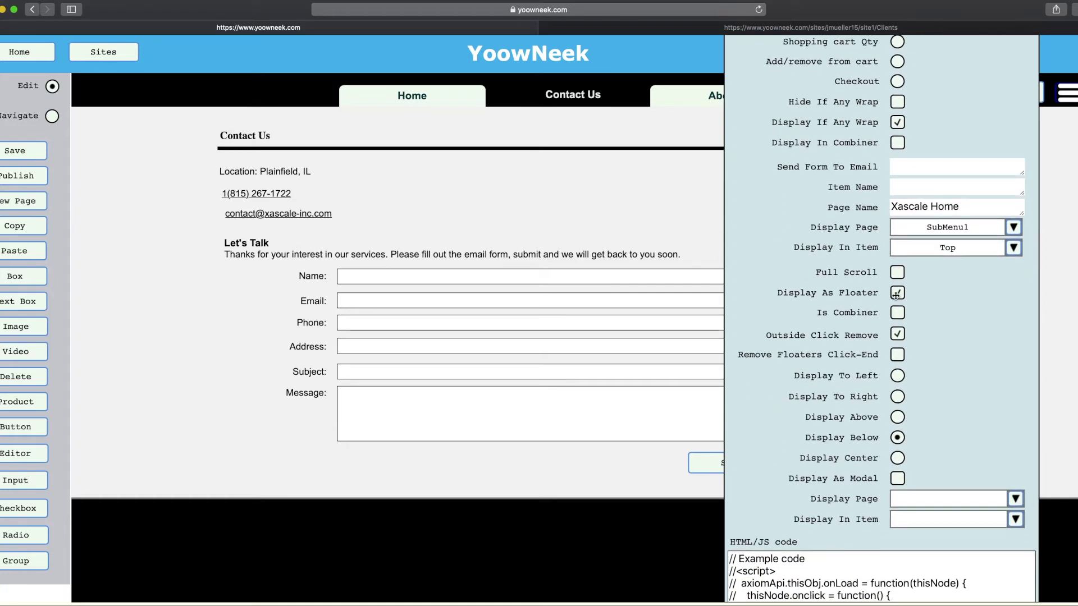
left_click(1014, 227)
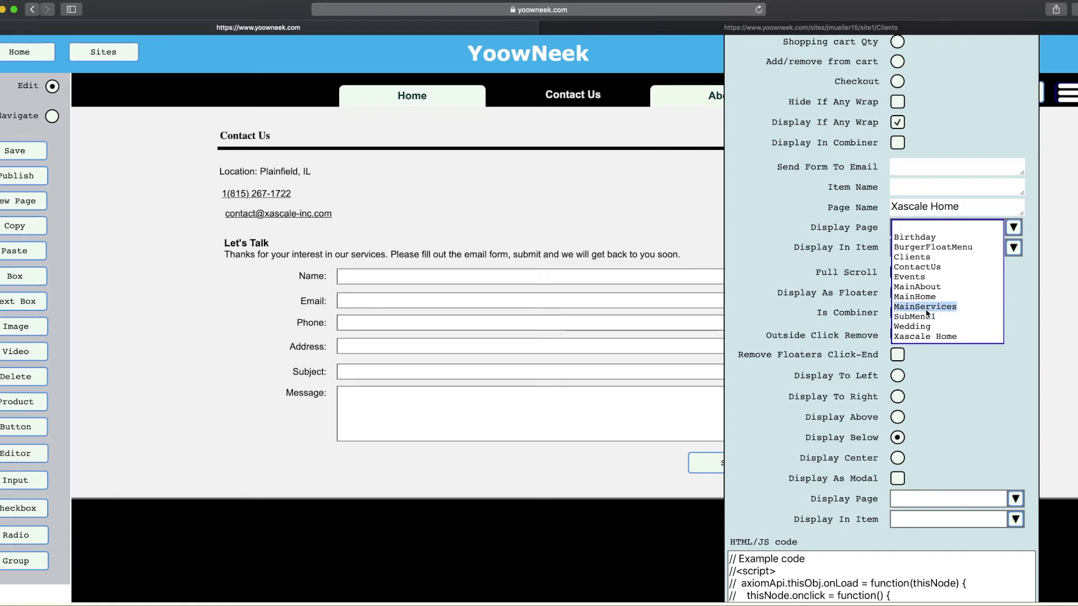
left_click(932, 250)
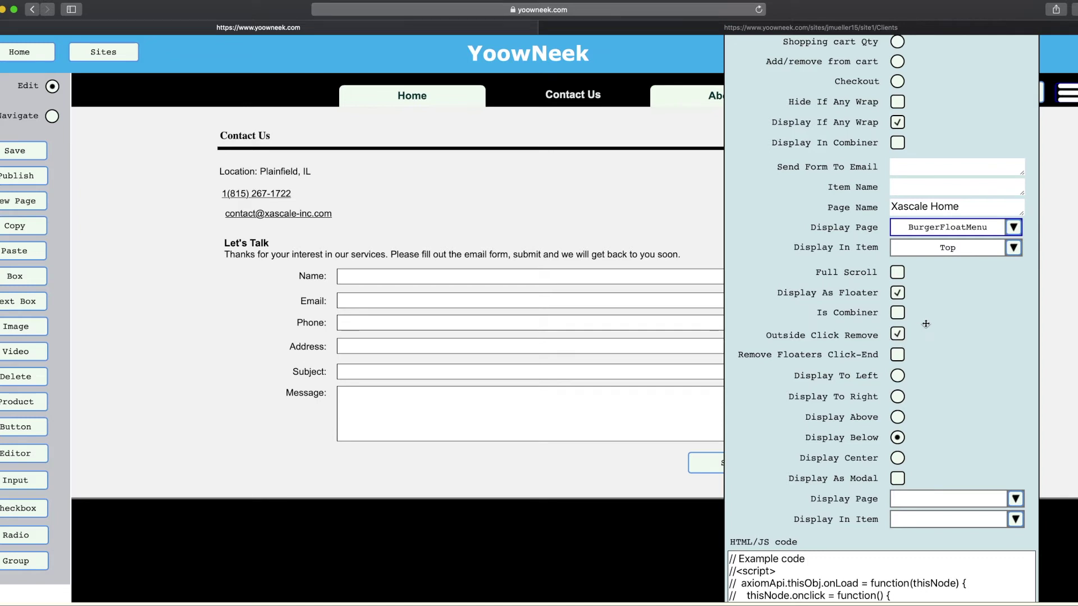
Step: Enable Is Combiner for the hamburger icon, review its remaining options, and confirm the settings
left_click(899, 312)
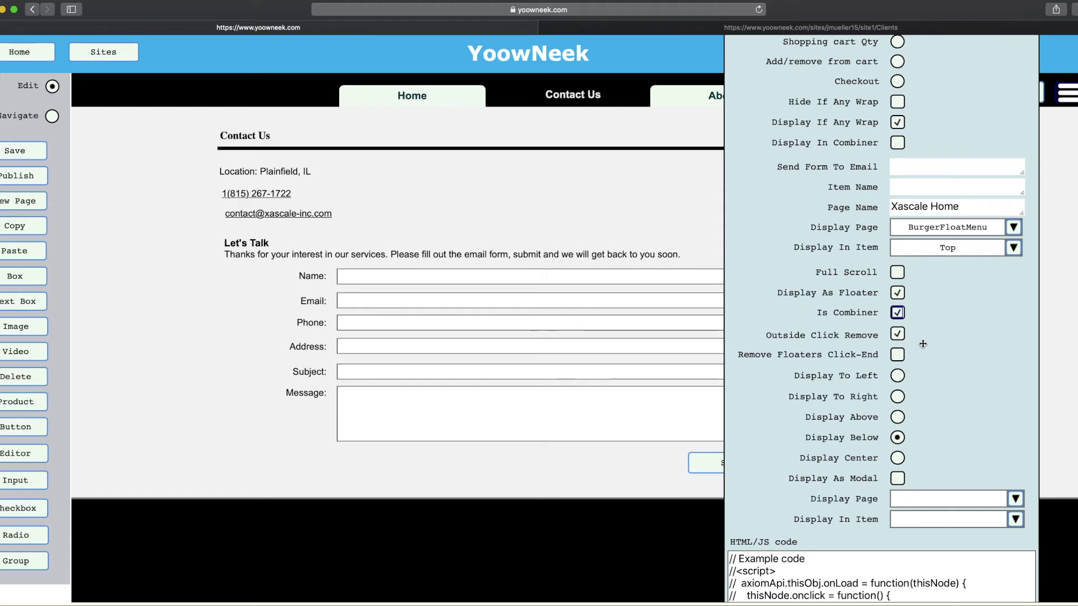
left_click(1014, 228)
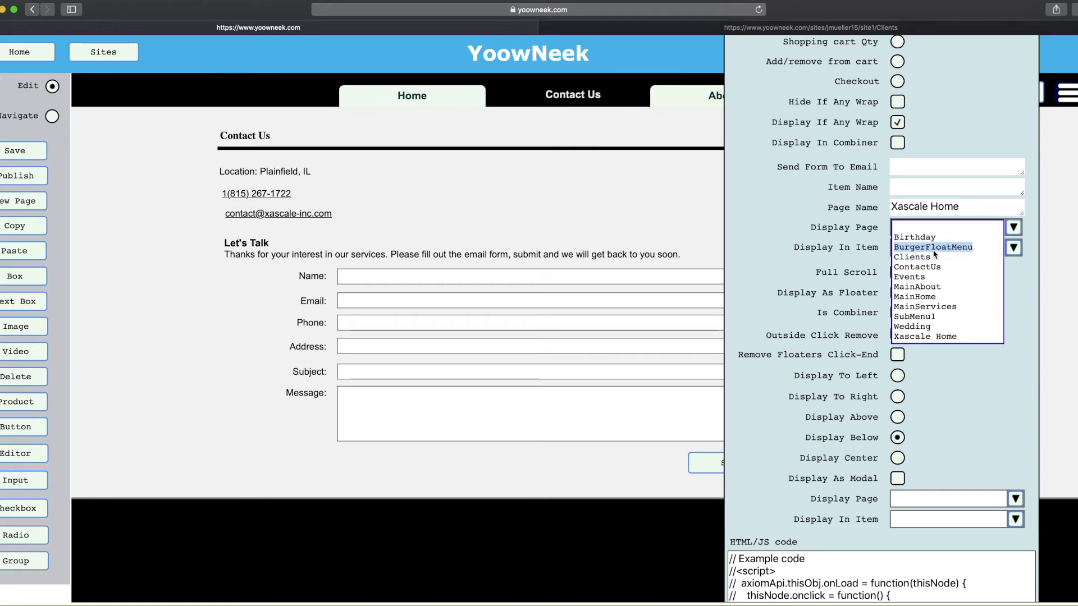
left_click(954, 366)
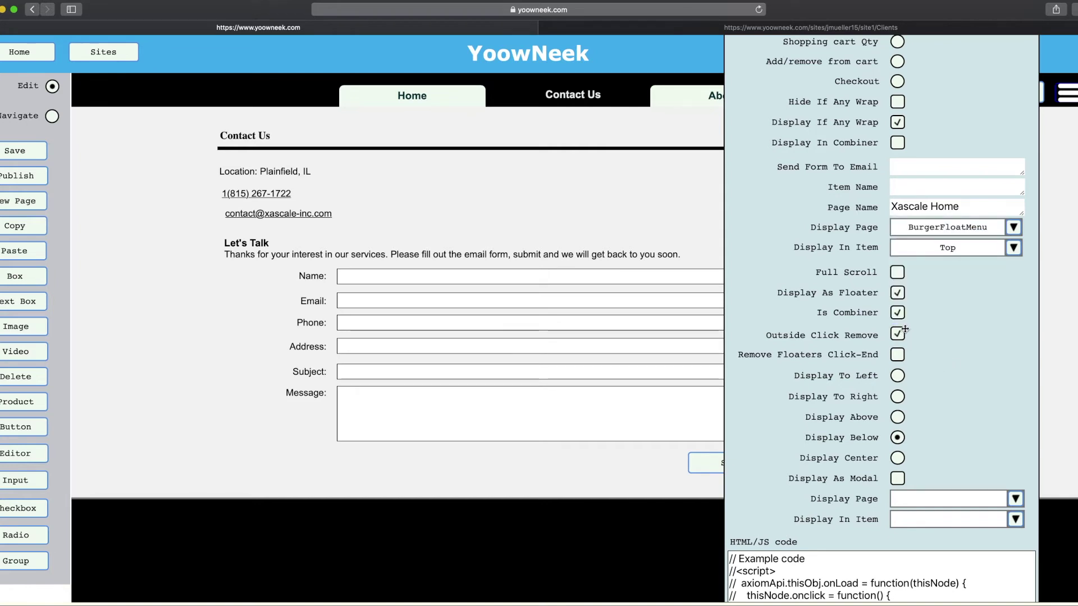
left_click(899, 313)
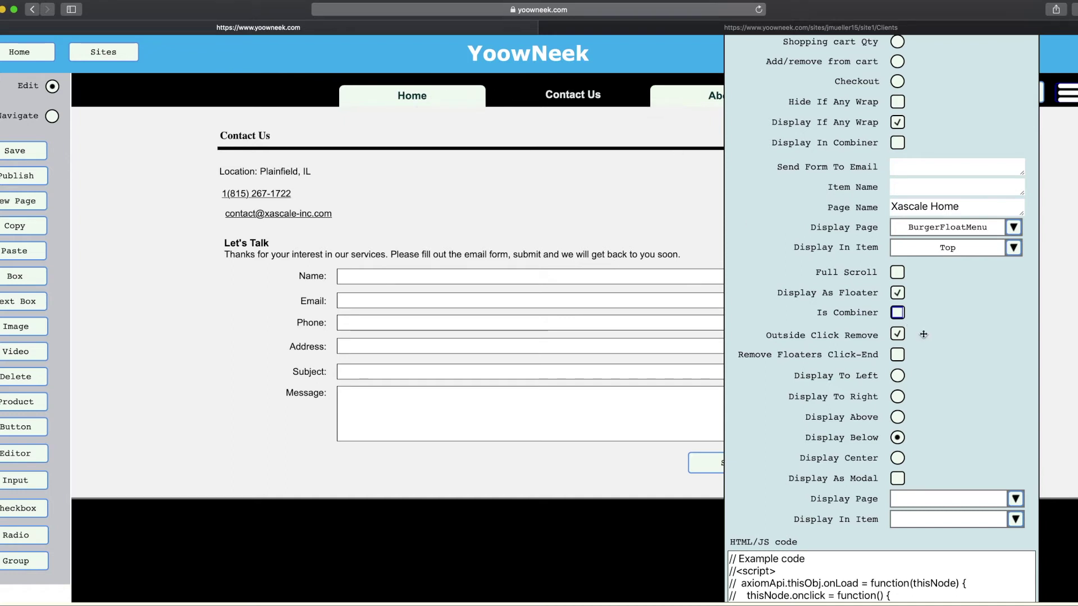
left_click(899, 312)
scroll(934, 369, "down", 2)
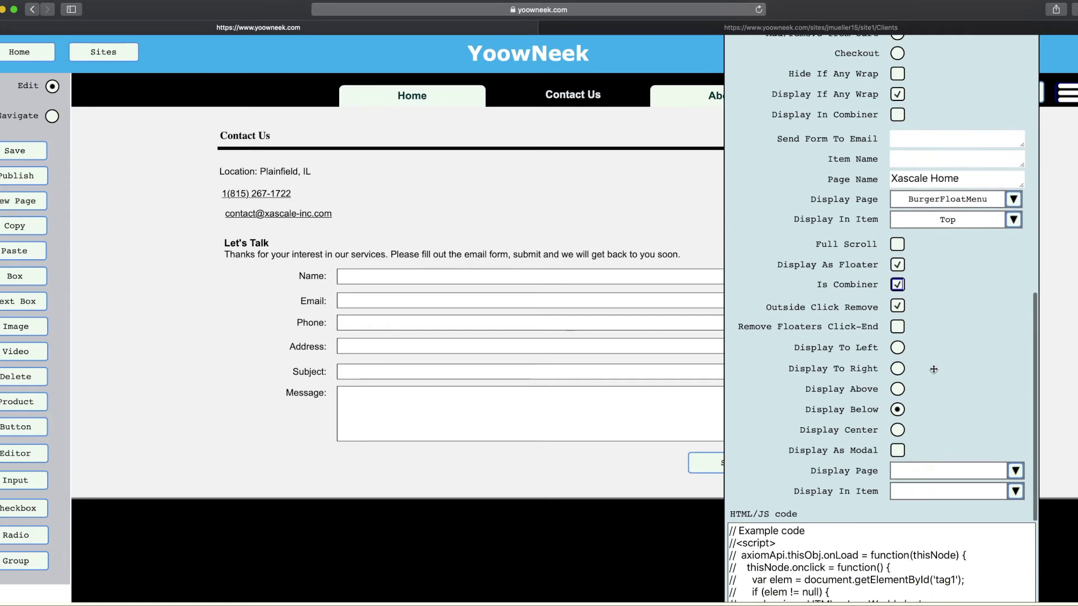
scroll(934, 369, "down", 3)
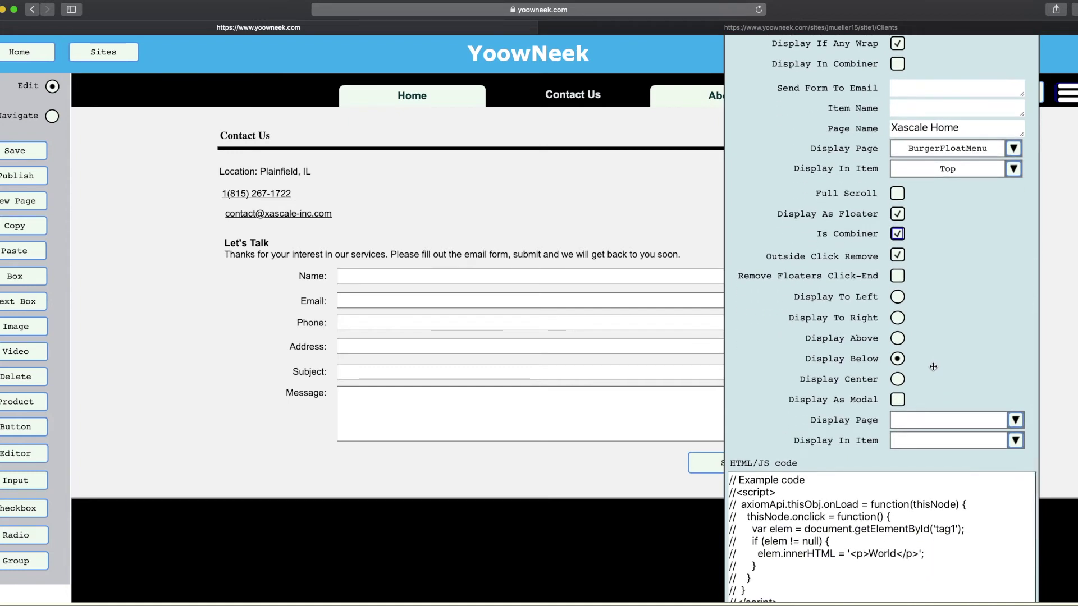
scroll(948, 342, "down", 3)
scroll(948, 343, "down", 4)
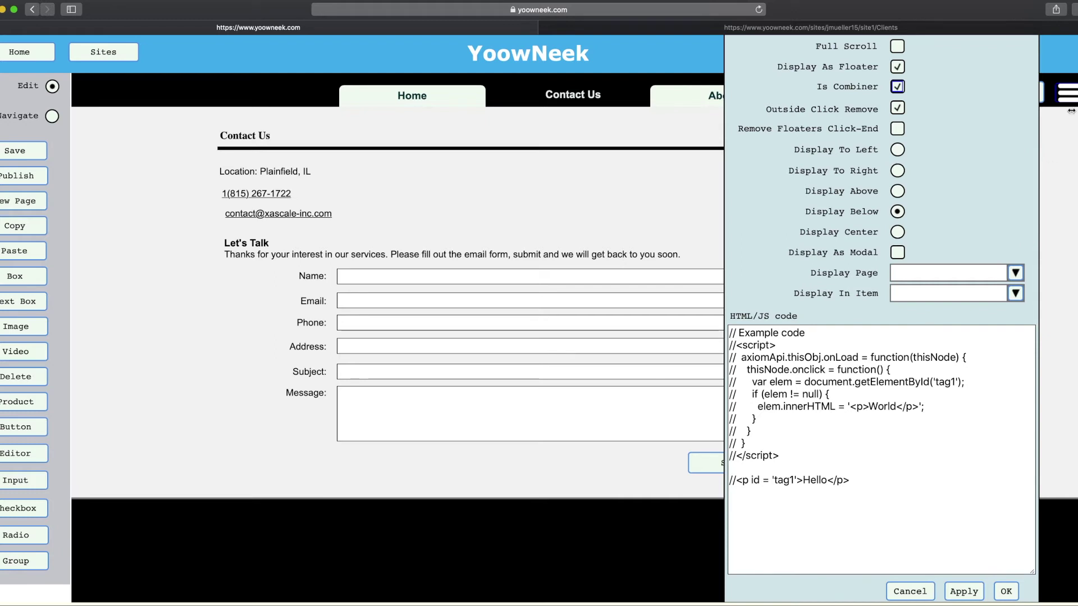
left_click(1007, 593)
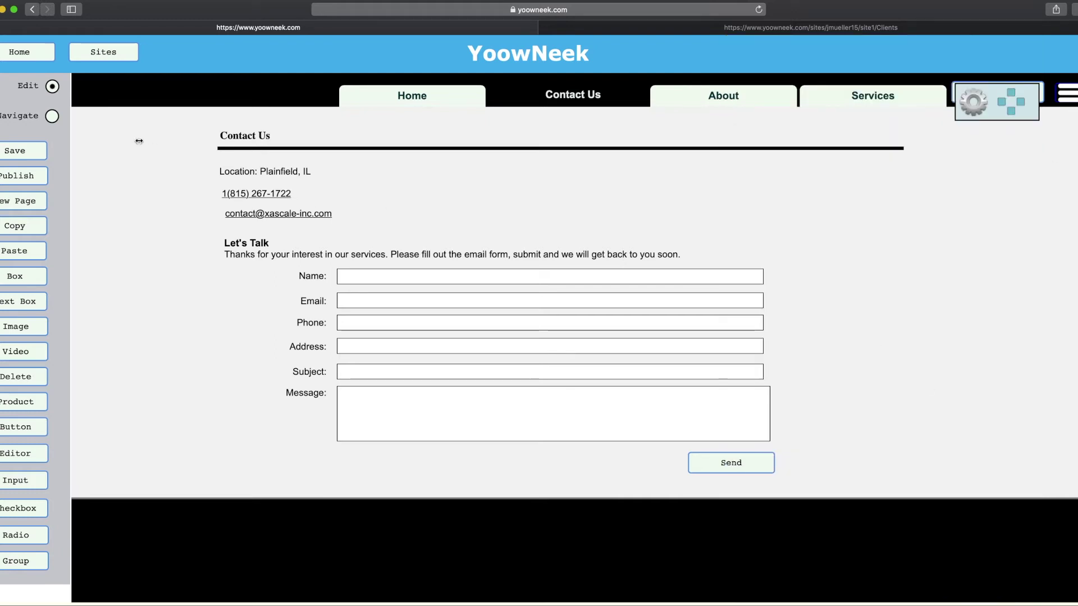
Step: Try the hamburger icon in Navigate mode and publish the site
left_click(53, 117)
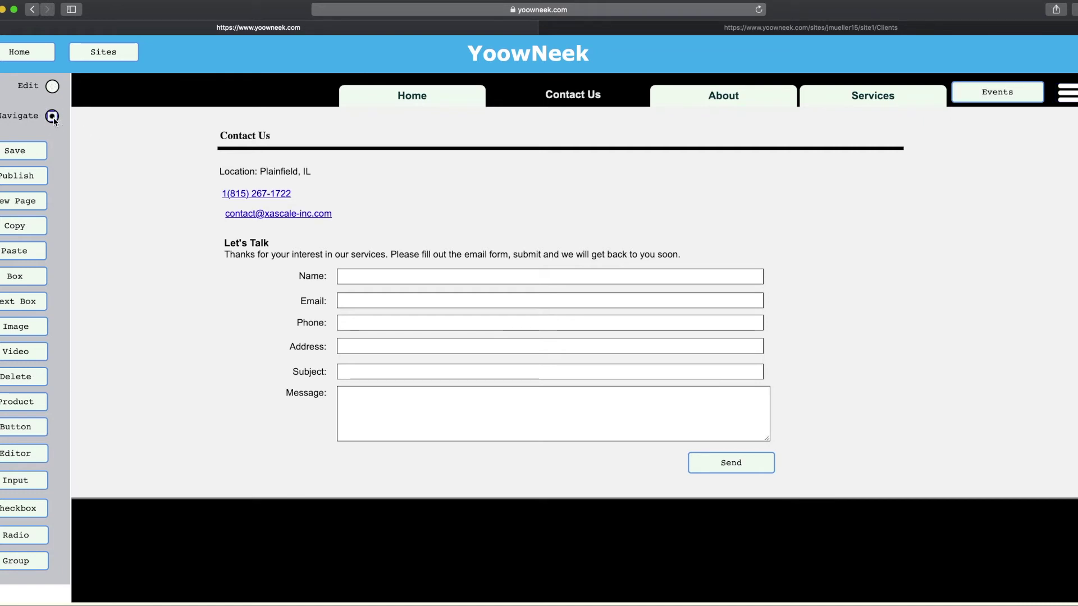
left_click(1072, 99)
left_click(23, 175)
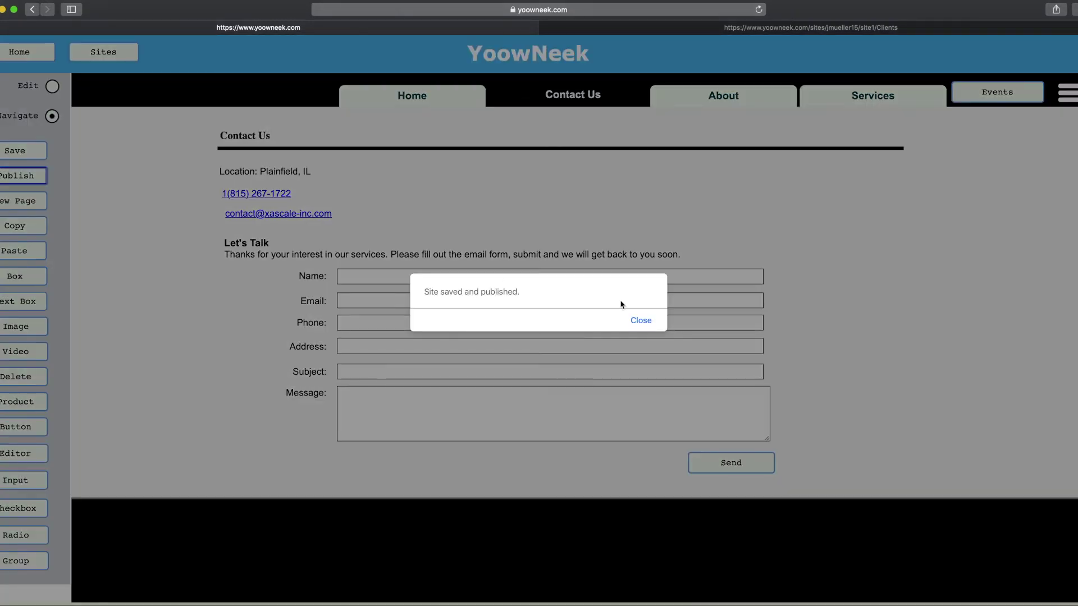
Step: Reload the published site in the iPhone 8 Plus preview, open Contact Us from the hamburger menu, and reopen the menu
left_click(645, 324)
left_click(881, 29)
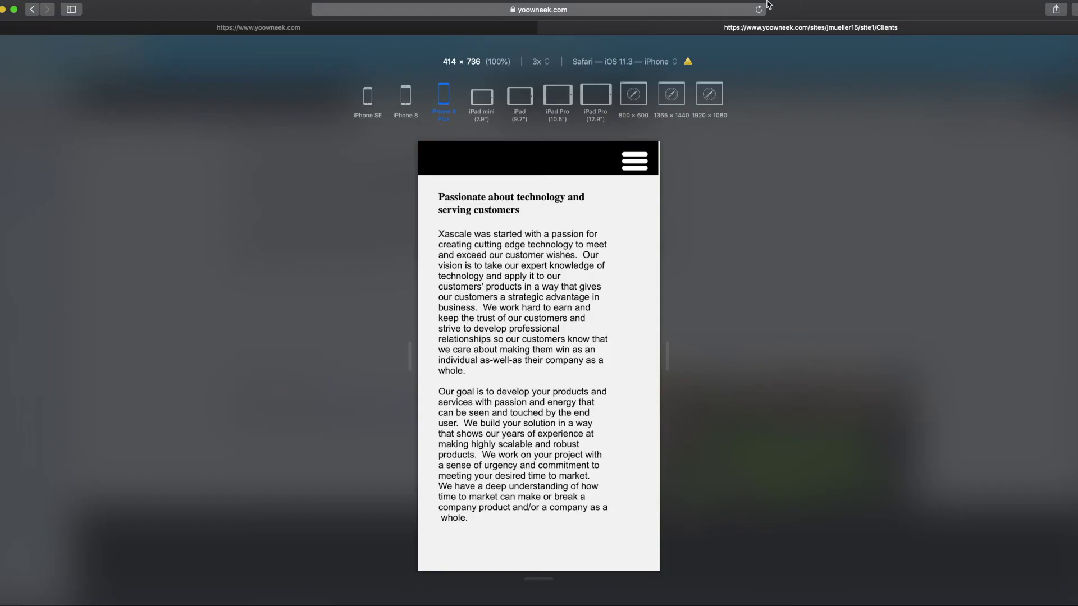
left_click(759, 10)
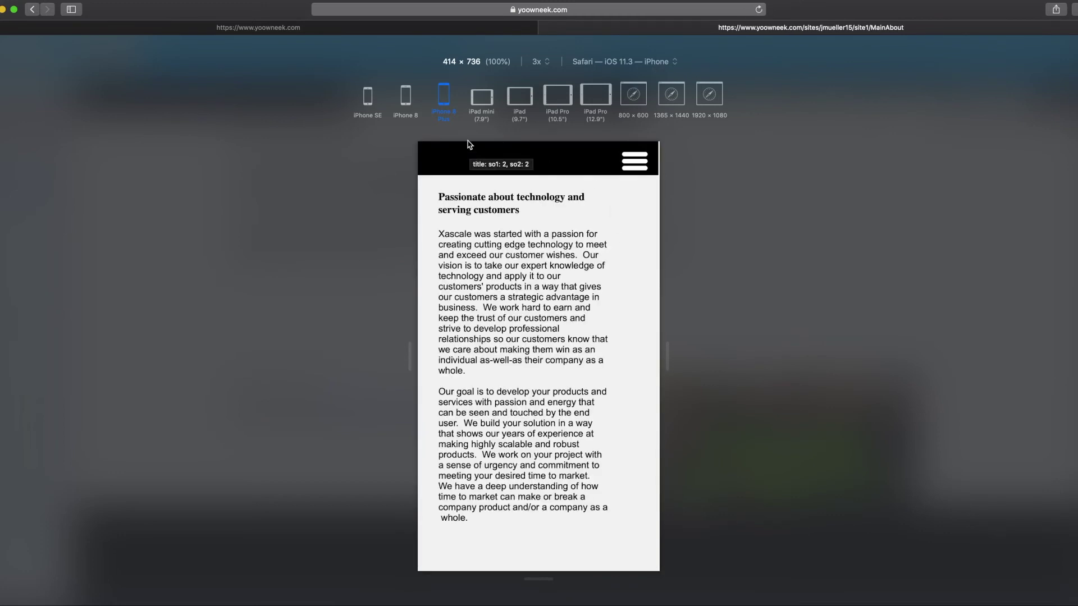
left_click(636, 164)
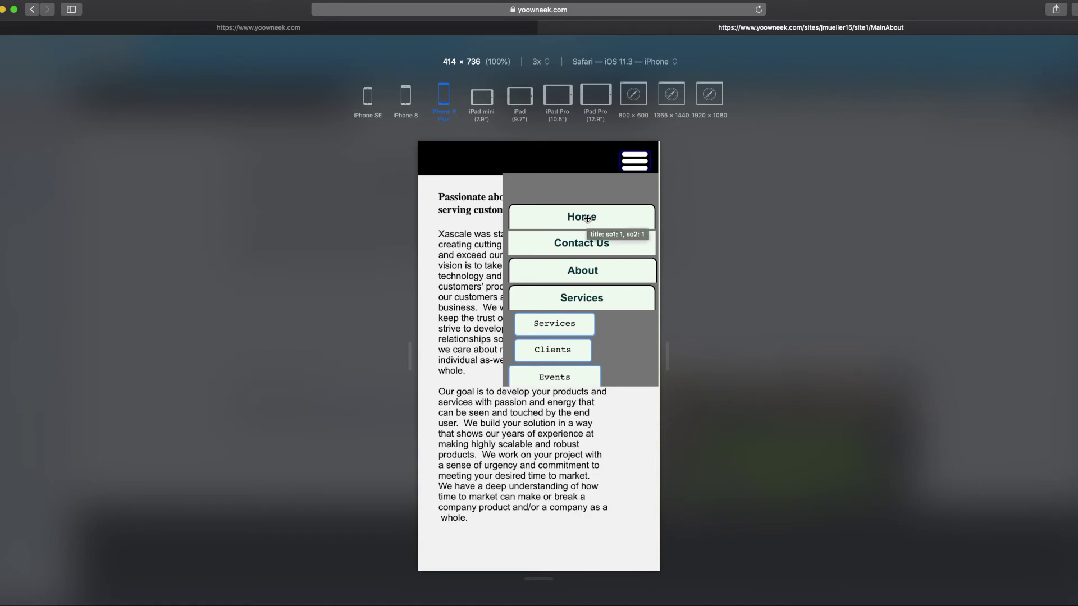
left_click(646, 240)
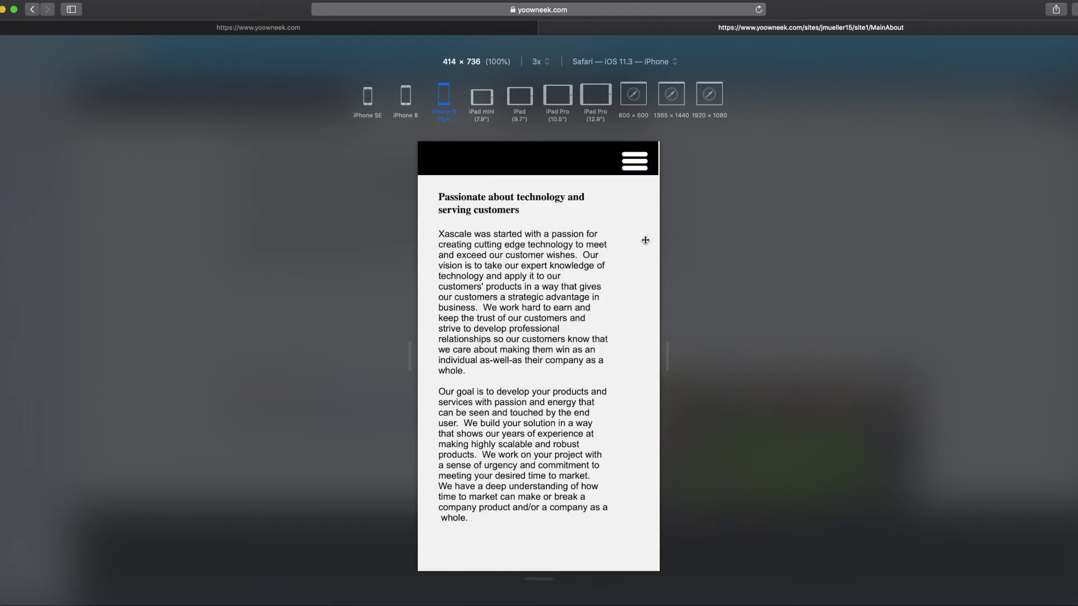
left_click(639, 164)
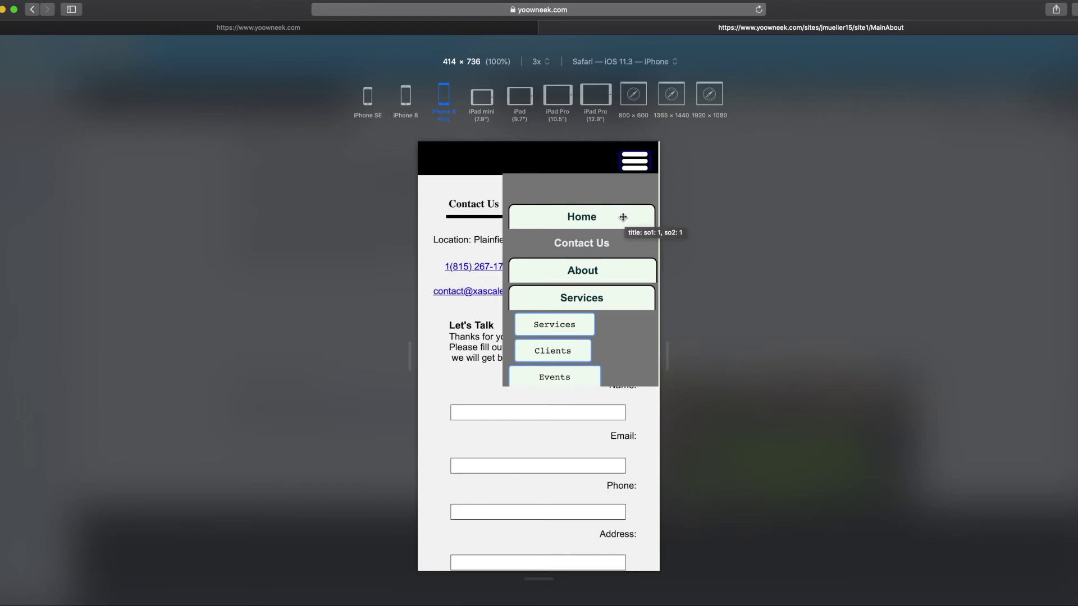
Step: Back in the editor's Edit mode, select the header's Home, Contact Us and Events buttons and the hamburger icon one after another
left_click(390, 28)
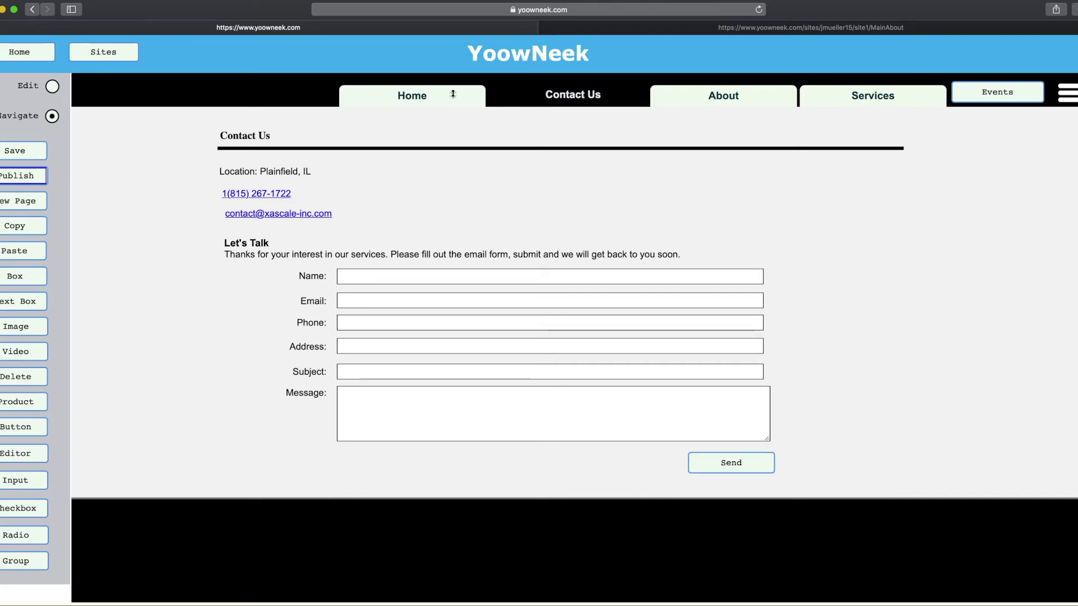
left_click(52, 87)
left_click_drag(452, 94, 457, 106)
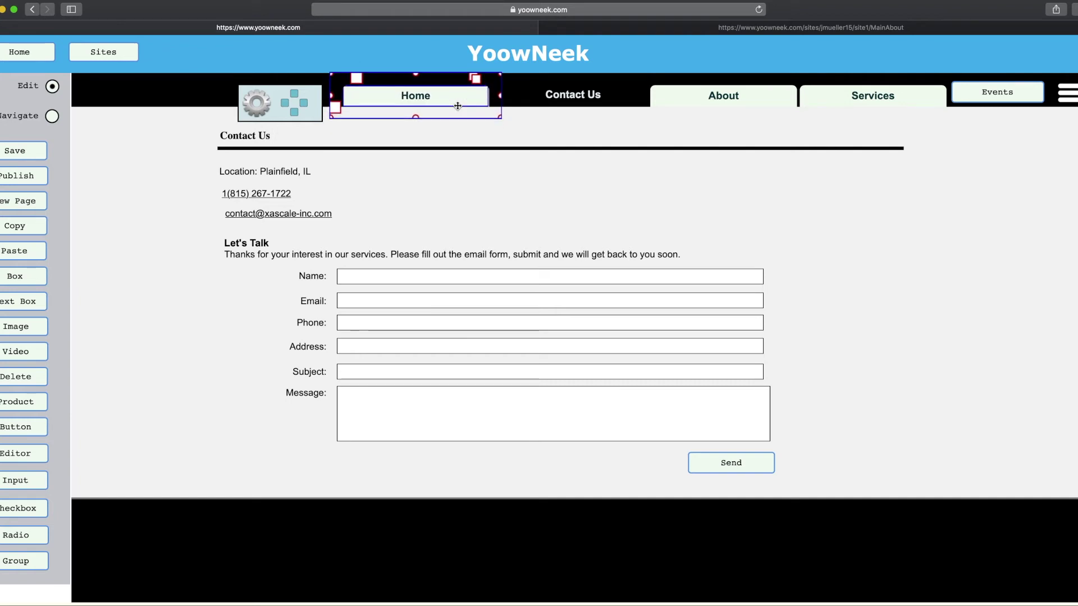
left_click(596, 98)
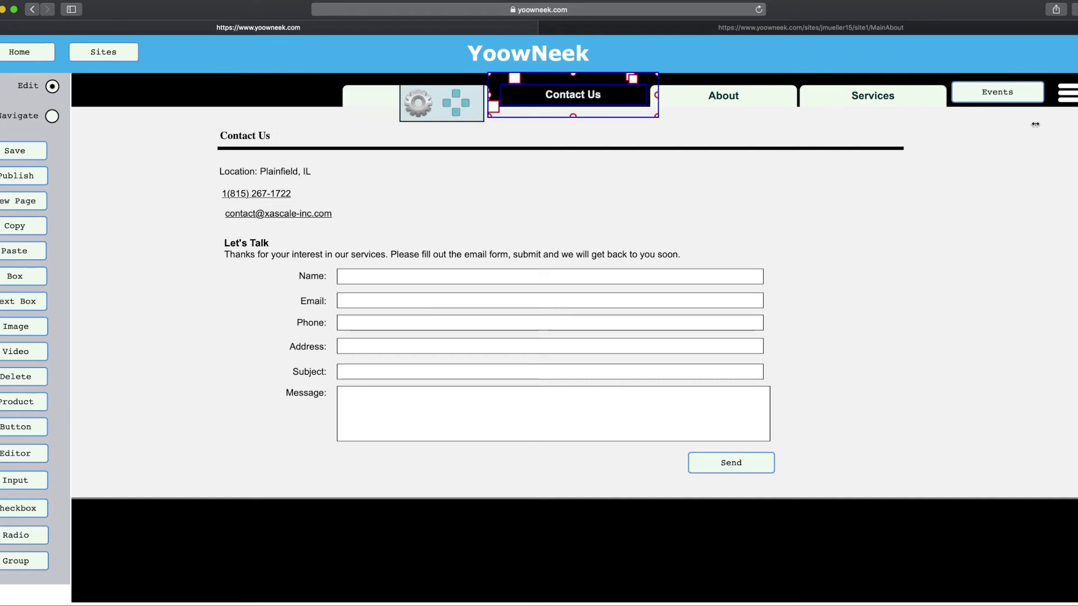
left_click(1021, 95)
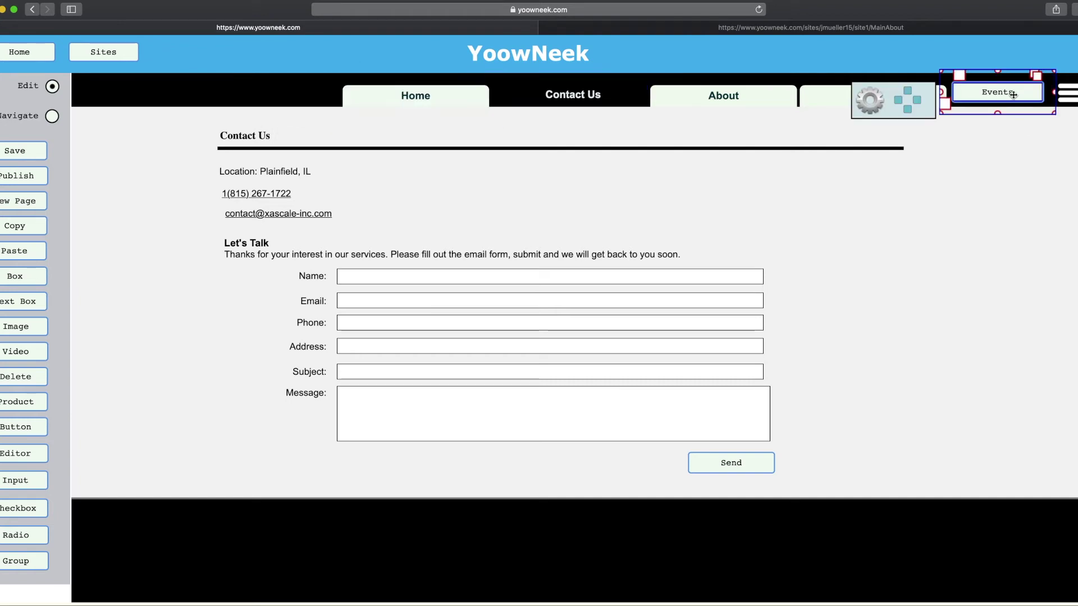
left_click(1066, 101)
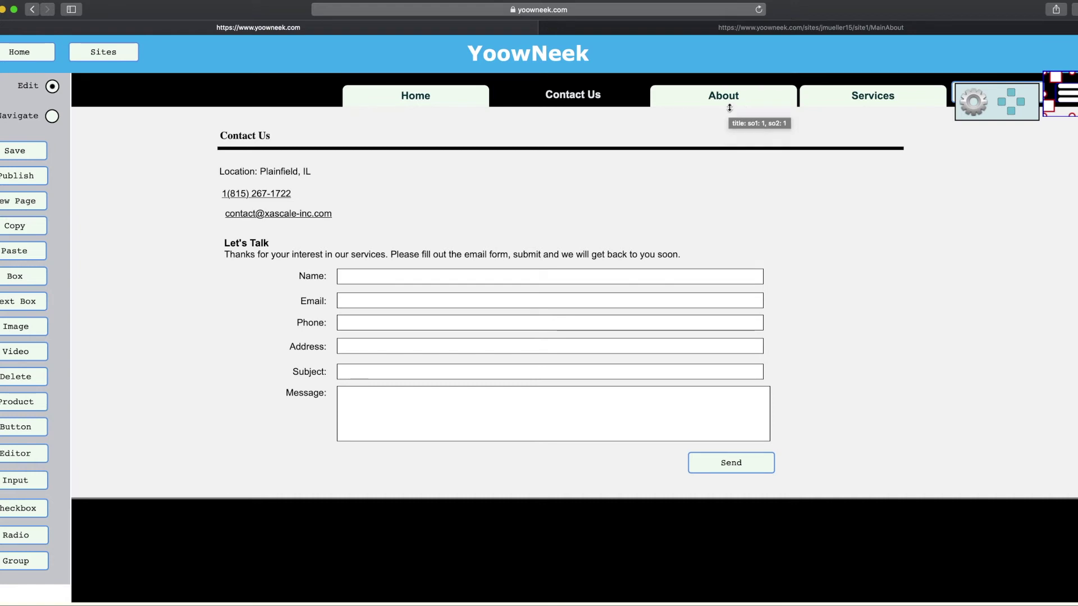
Step: In the published preview, look through the combined hamburger menu, try its main Services button, and open the Services page from the submenu button
left_click(812, 31)
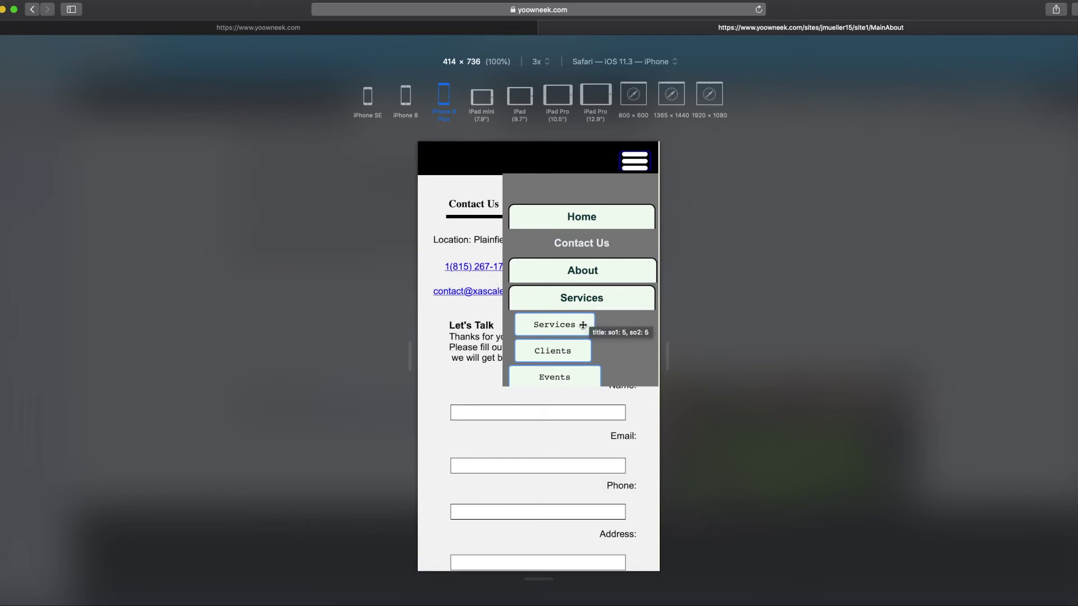
scroll(616, 335, "down", 1)
scroll(616, 335, "up", 1)
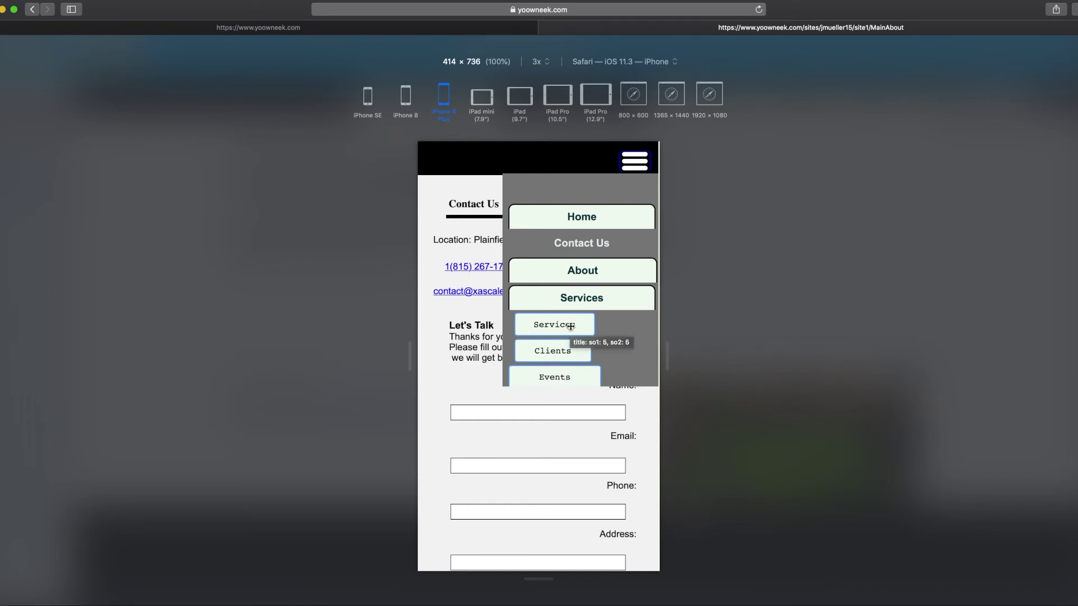
left_click(584, 298)
left_click(584, 299)
left_click(584, 299)
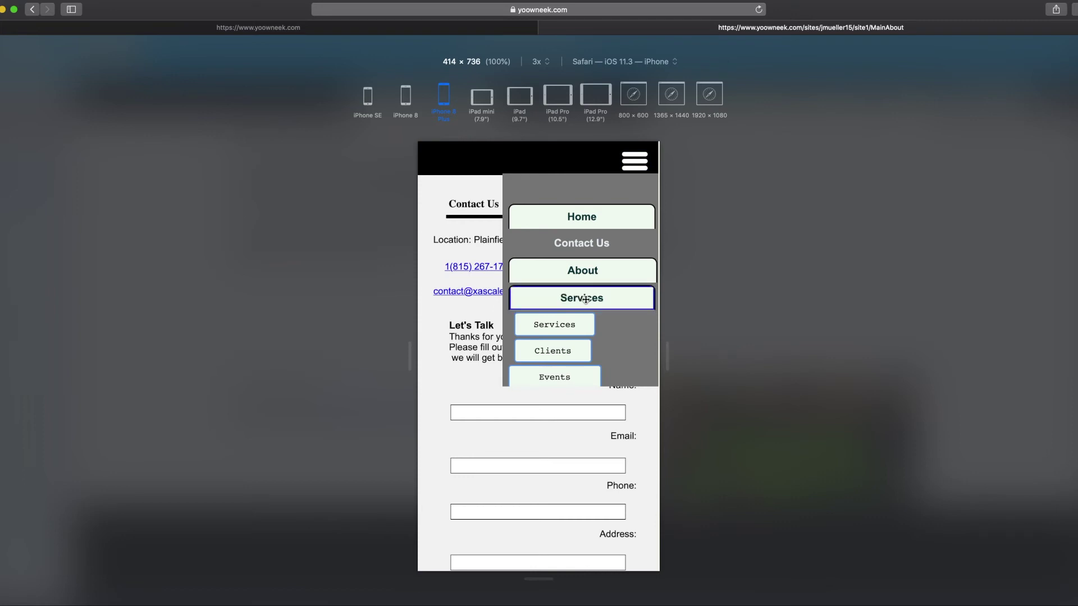
left_click(571, 326)
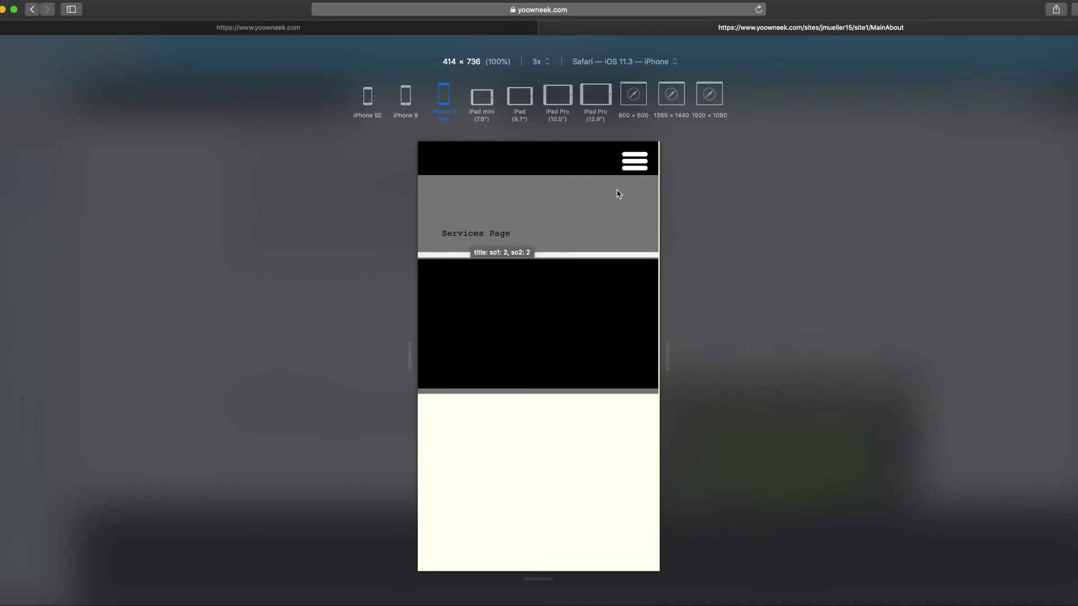
Step: Open the Clients and Events pages through the hamburger menu, and try the Wedding and Birthday buttons on the Events page
left_click(633, 166)
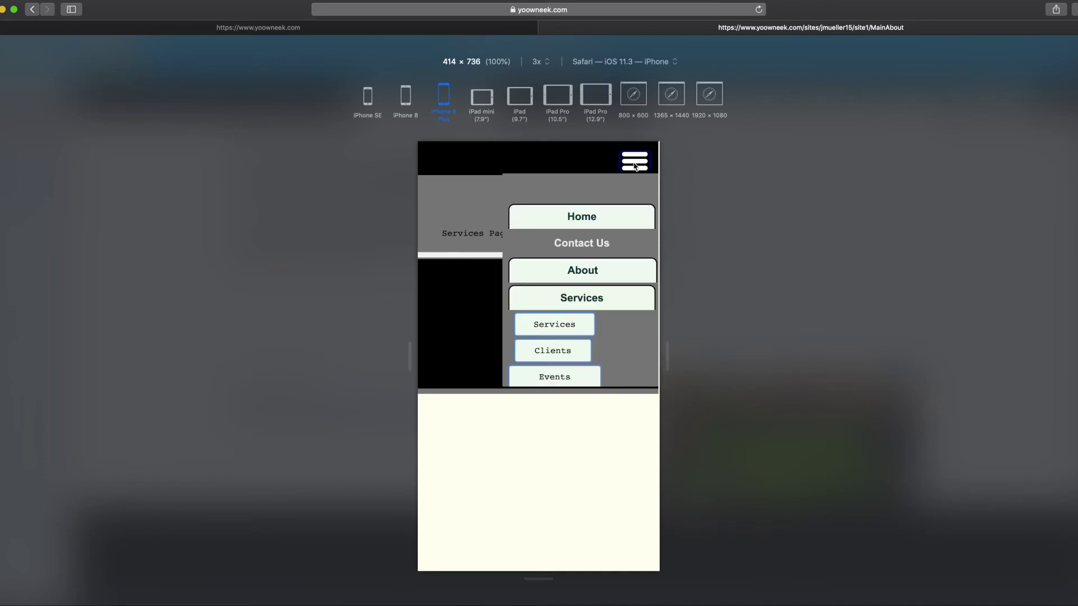
left_click(569, 348)
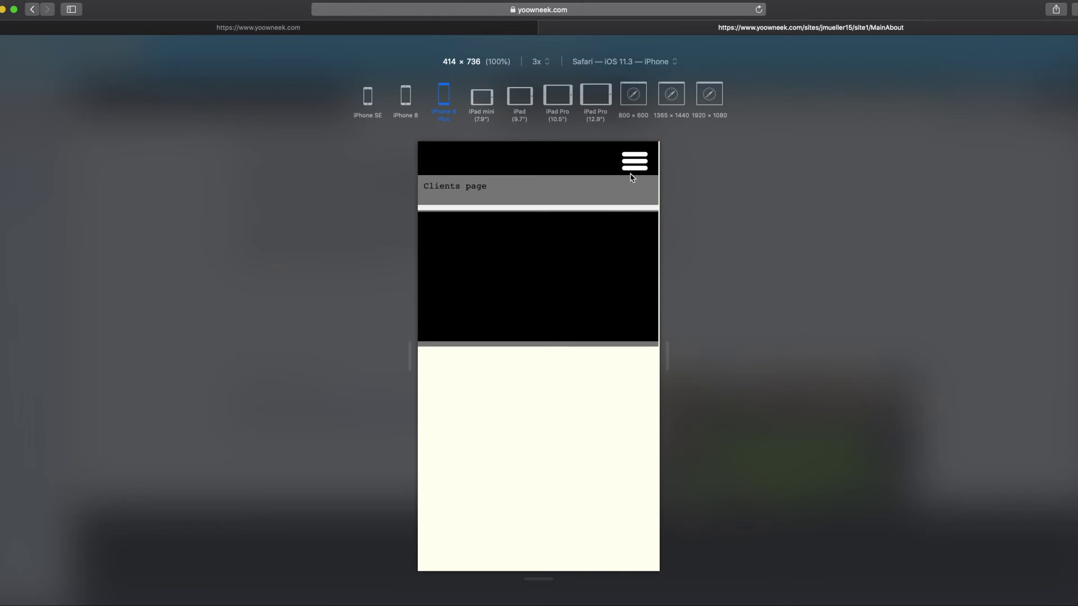
left_click(634, 161)
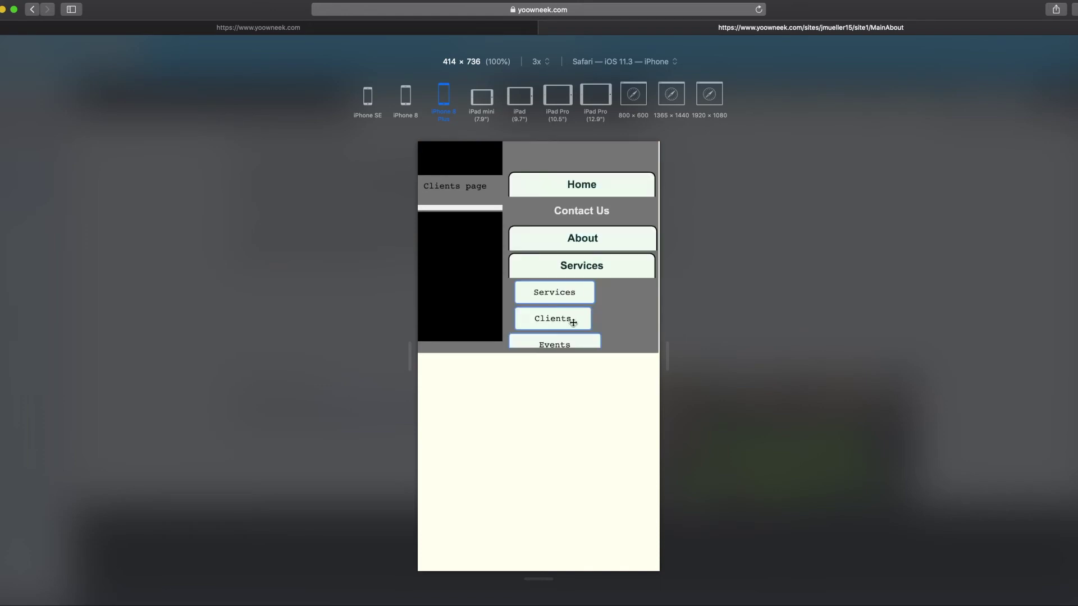
left_click(580, 337)
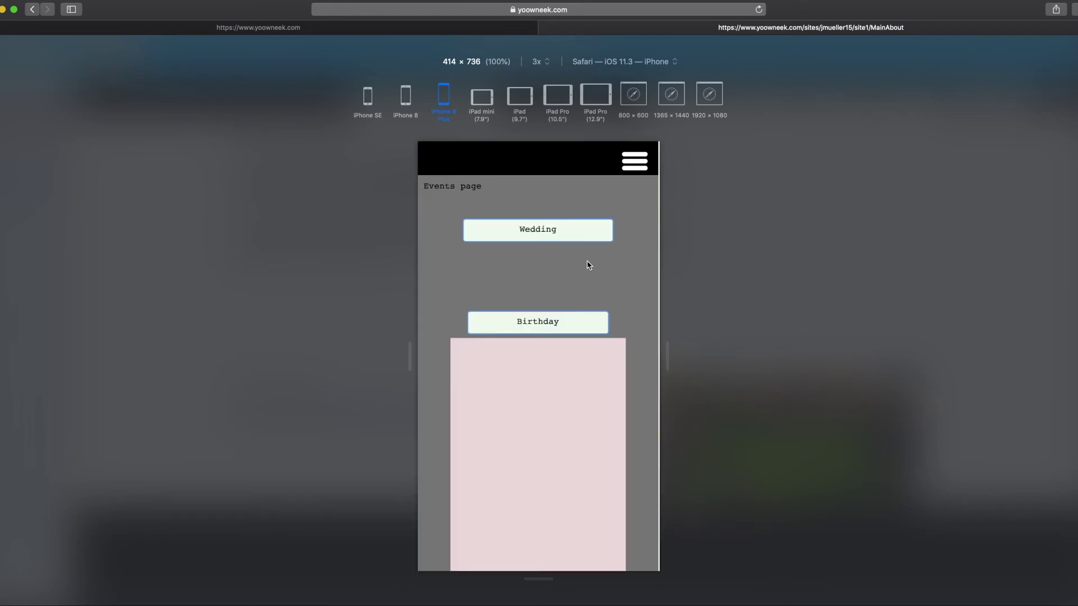
left_click(558, 232)
left_click(567, 321)
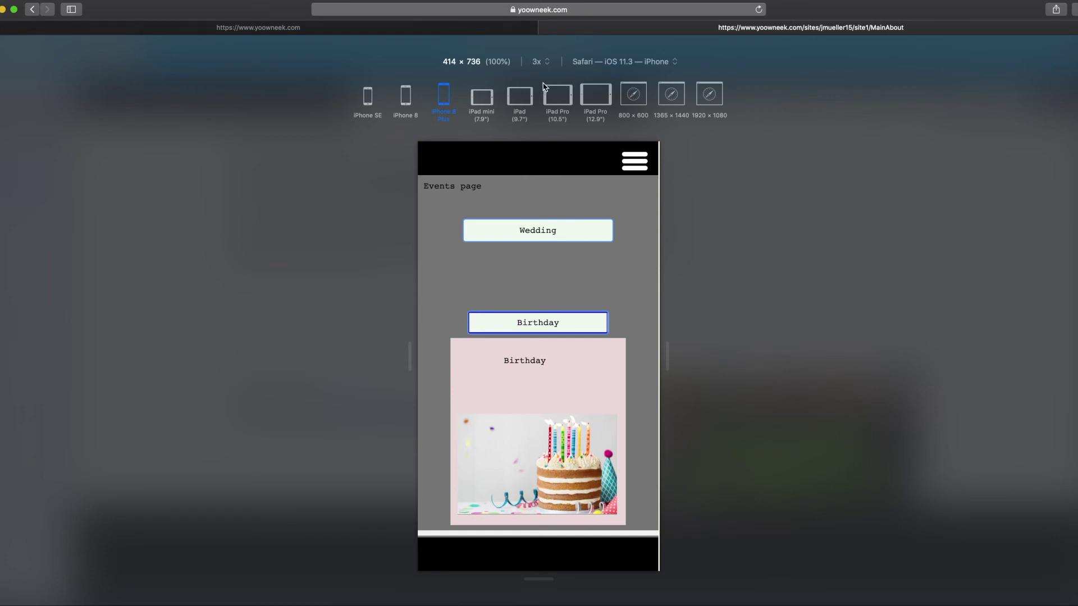
Step: Reopen the hamburger menu on the Events page and look through its combined buttons
left_click(639, 164)
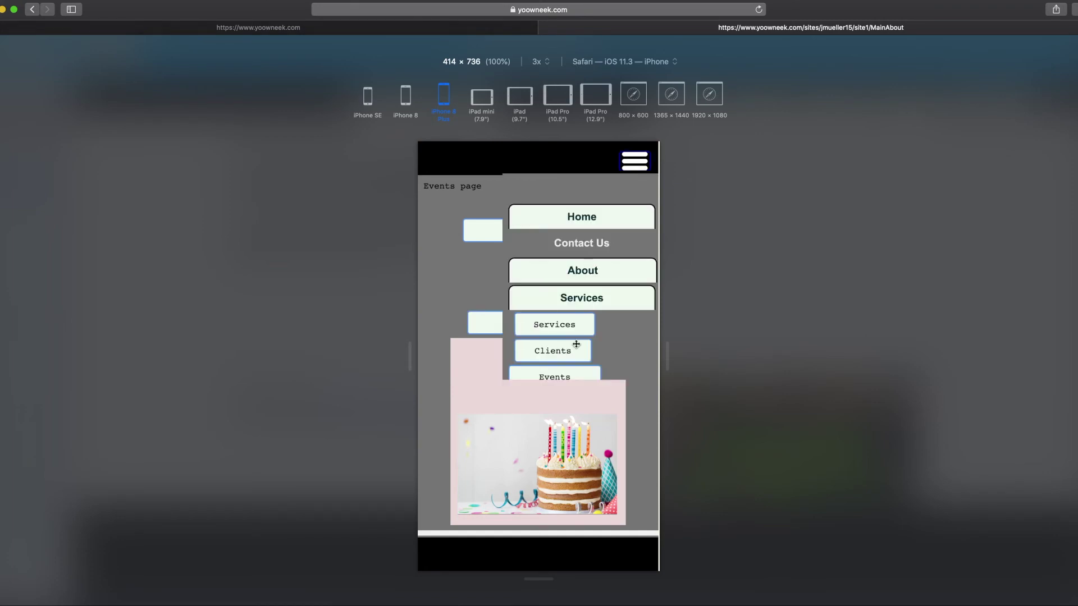
scroll(571, 350, "down", 1)
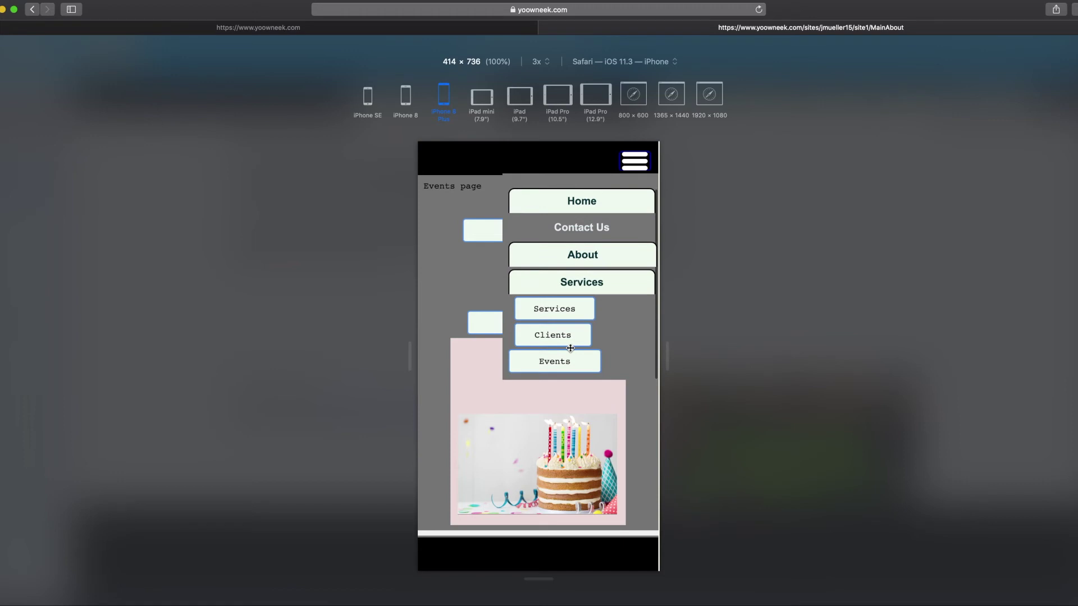
scroll(571, 348, "up", 1)
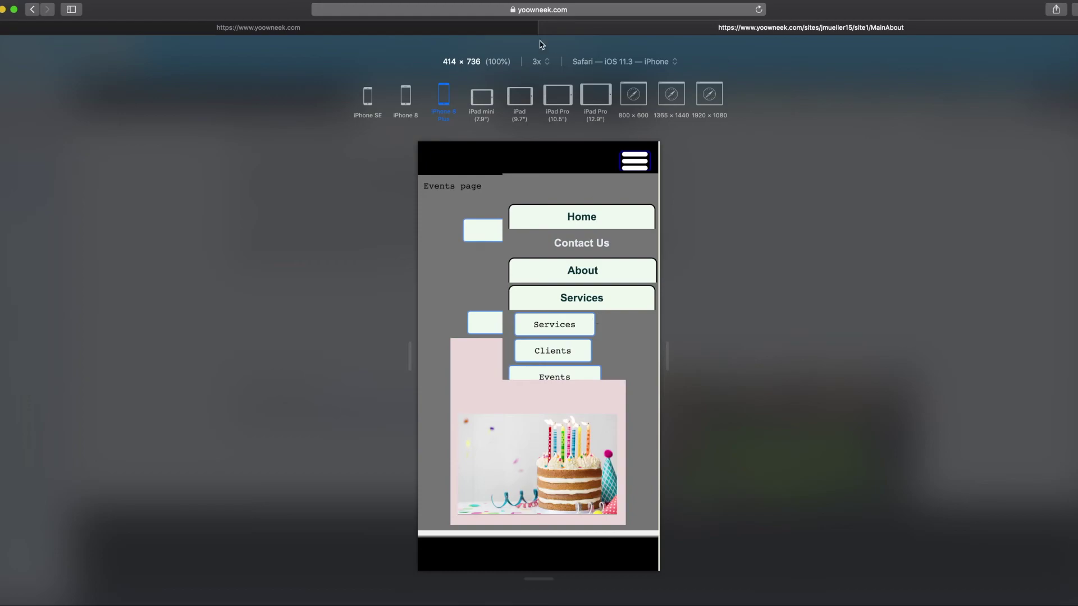
Step: Back in the editor, display the header Services button's floating submenu in Navigate mode and return to Edit mode
left_click(450, 31)
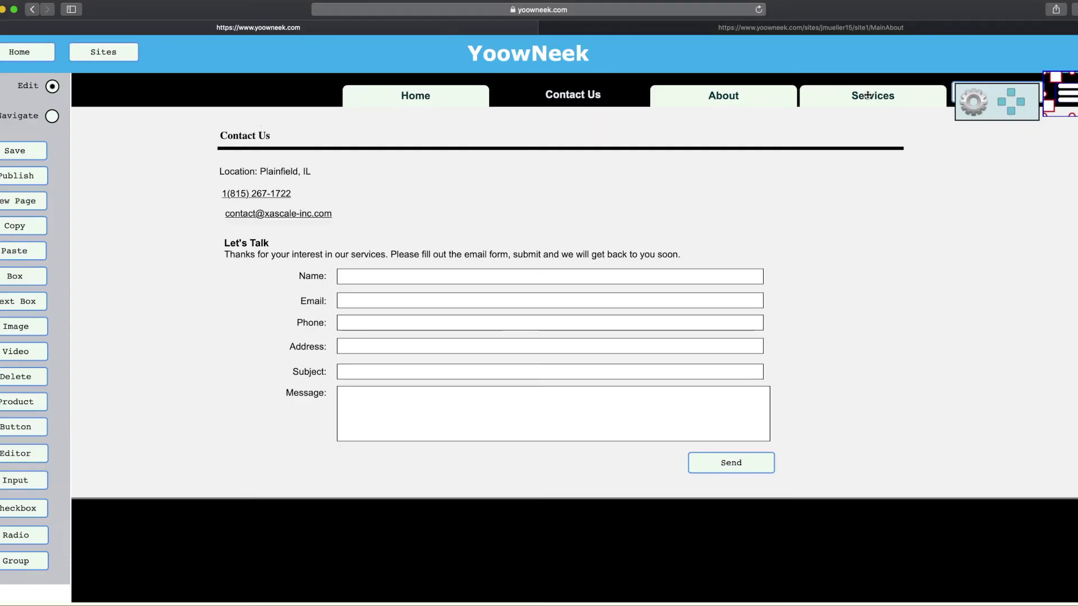
left_click(51, 116)
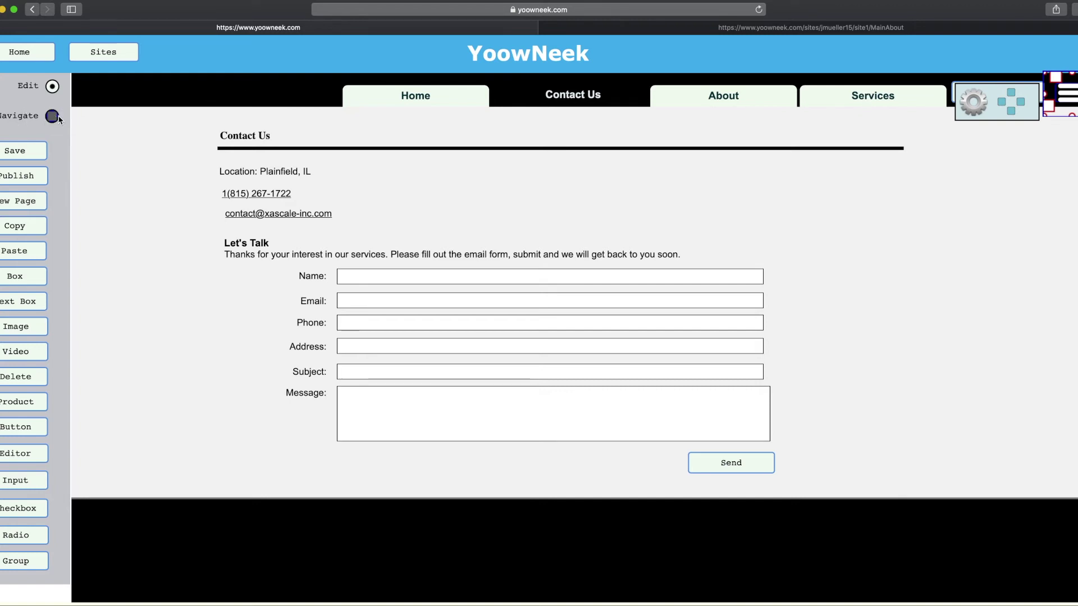
mouse_move(892, 97)
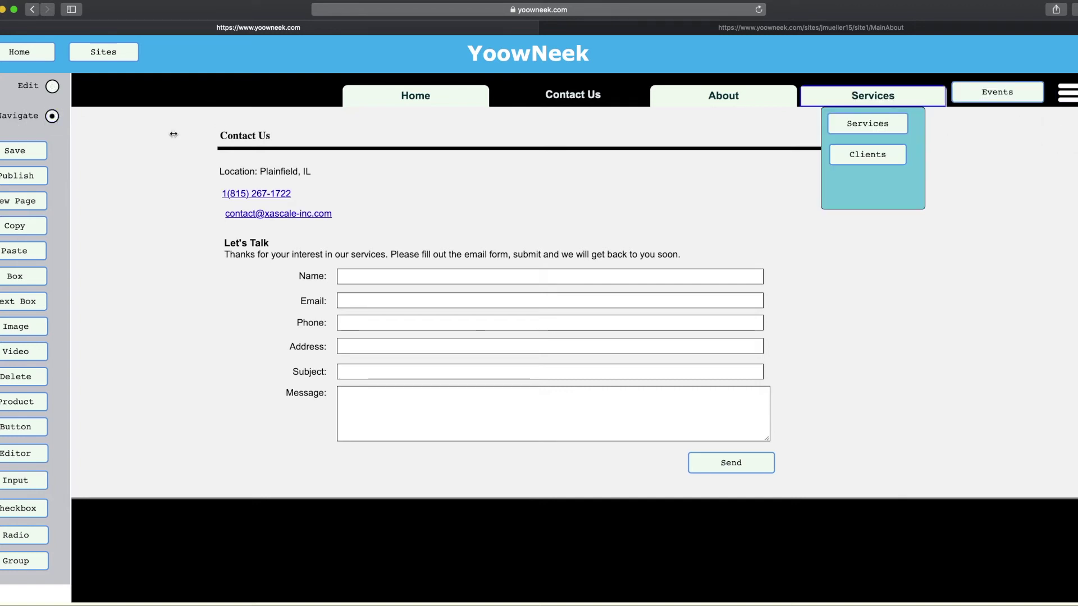
left_click(51, 85)
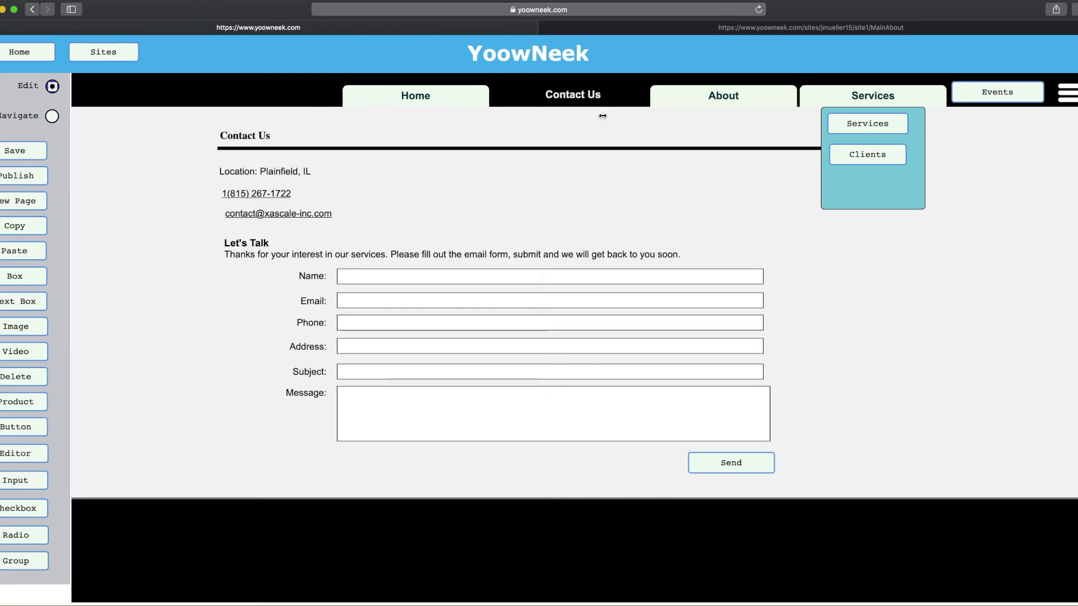
Step: Disable Display In Combiner for the Services button inside the floating submenu and confirm its settings
left_click(876, 124)
left_click(746, 132)
scroll(678, 252, "down", 10)
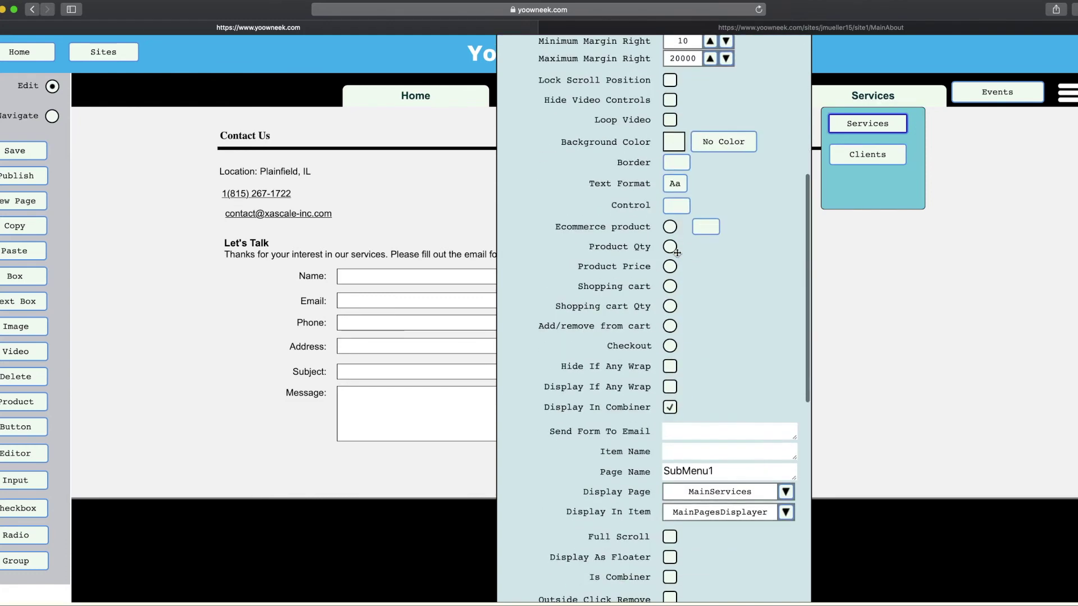
scroll(677, 252, "up", 5)
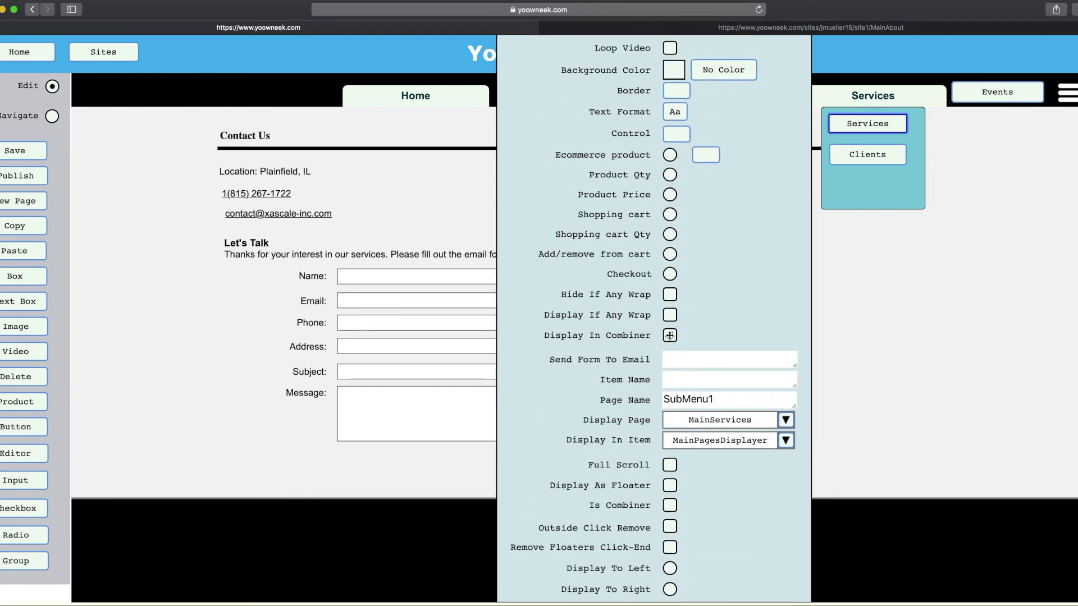
left_click(670, 335)
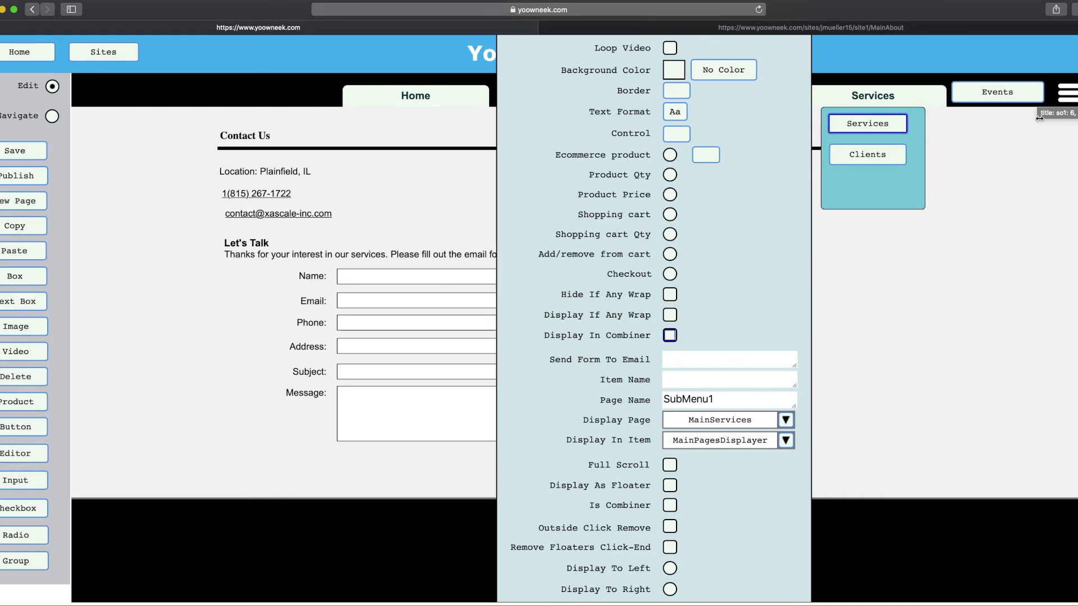
scroll(758, 277, "down", 5)
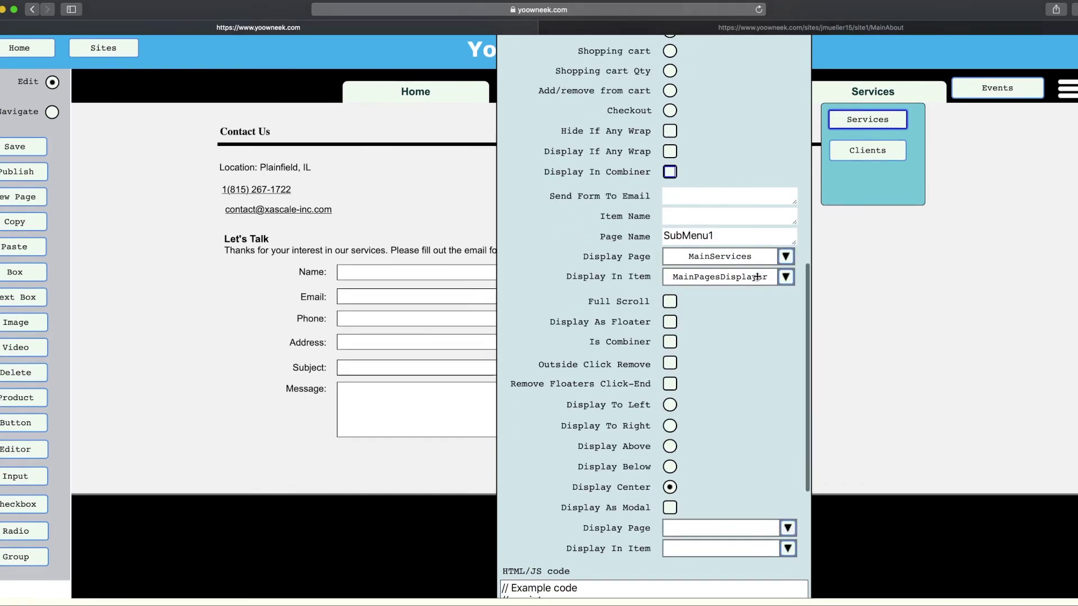
scroll(752, 526, "down", 8)
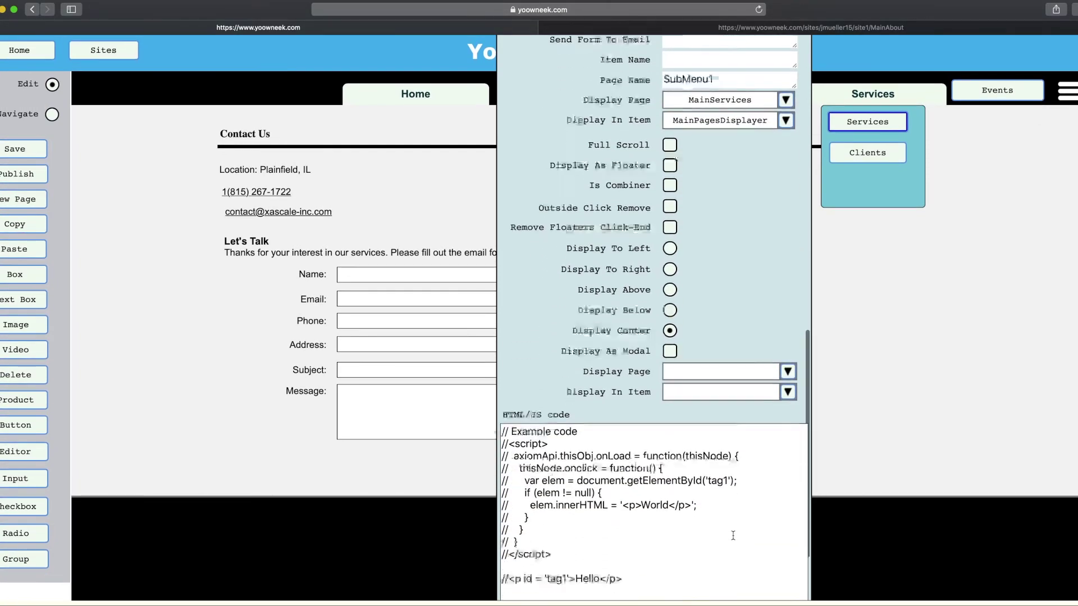
left_click(778, 587)
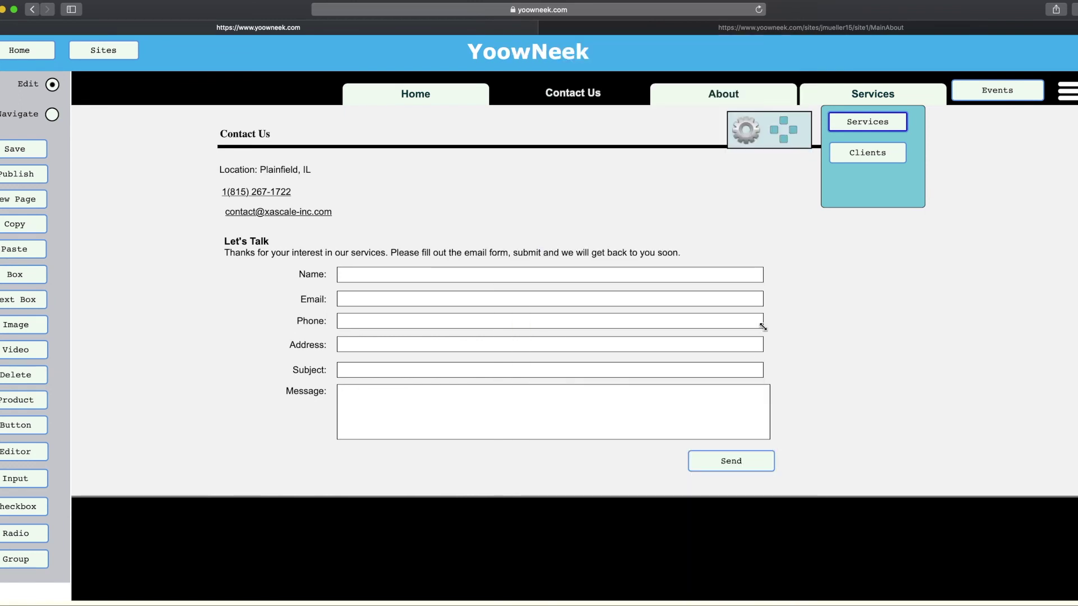
Step: Publish the site with the changed submenu button and dismiss the confirmation
left_click(52, 115)
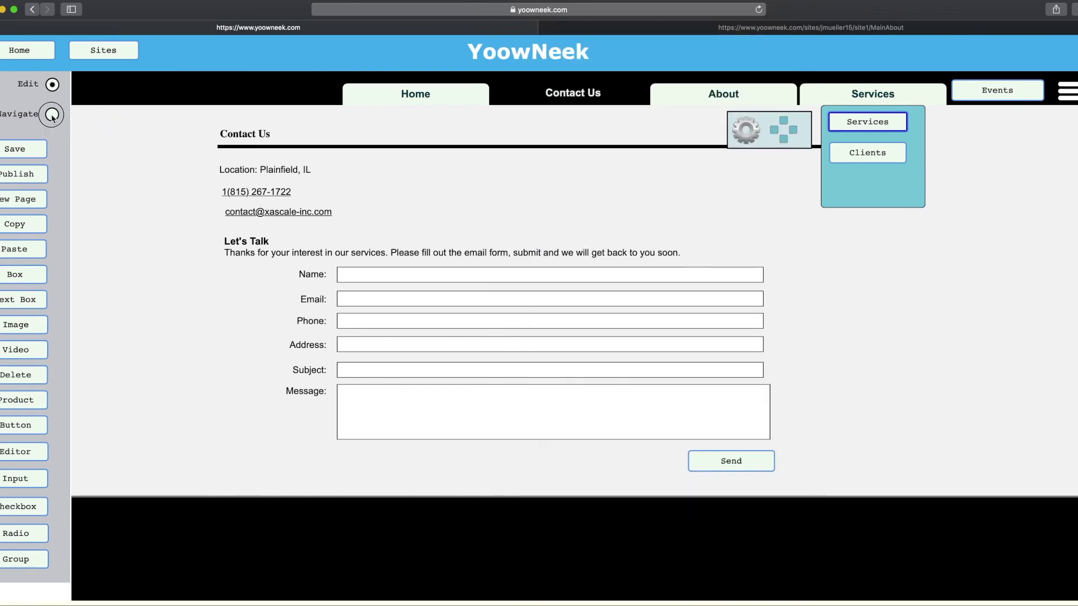
left_click(53, 85)
left_click(28, 173)
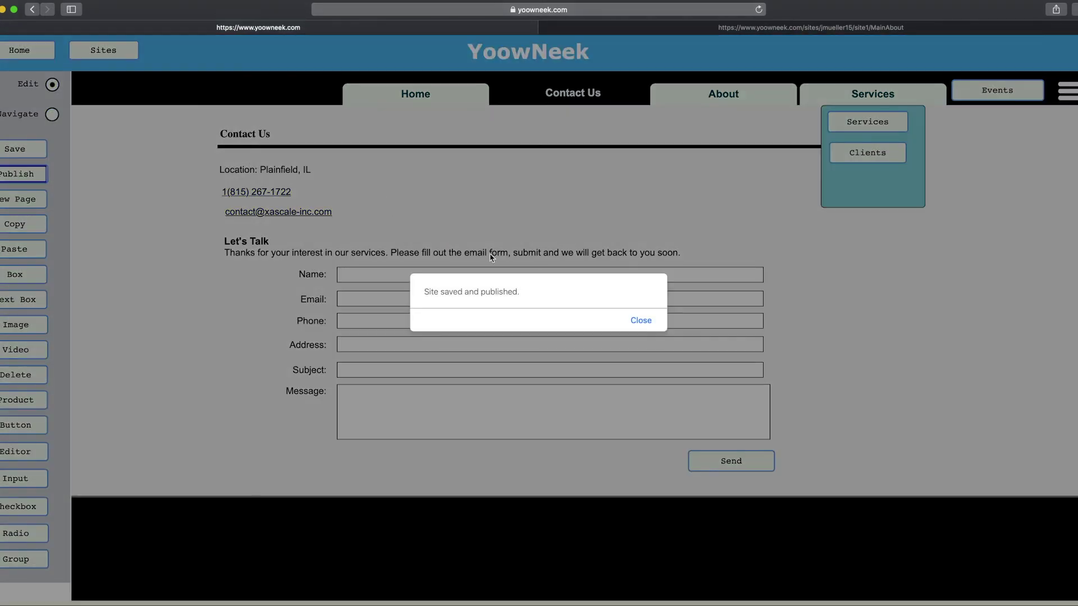
left_click(645, 321)
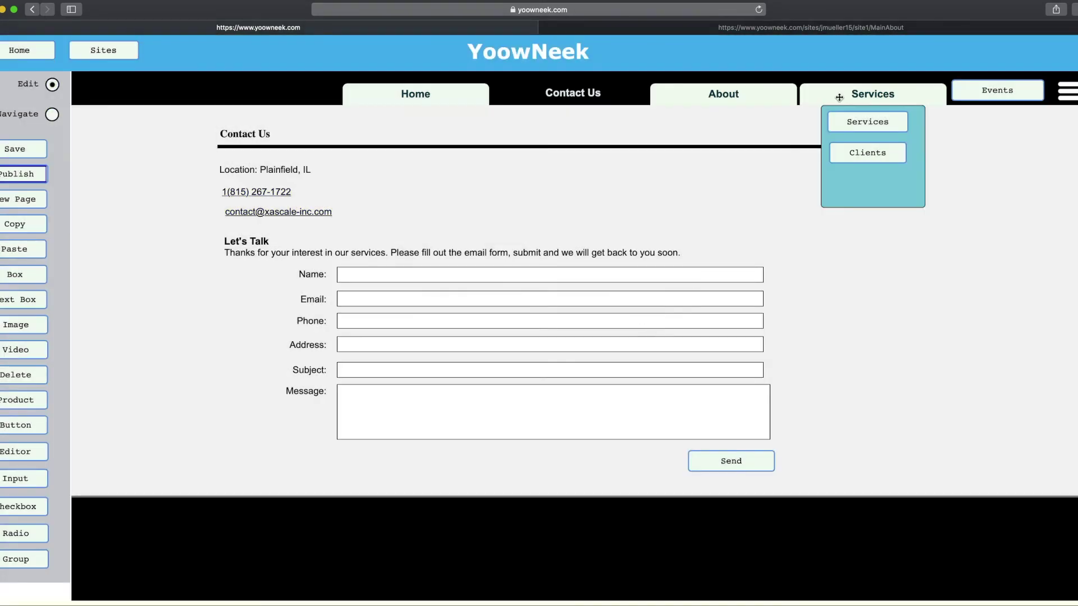
Step: Reload the published site in the phone preview, open the hamburger menu and test its Services and Clients buttons
left_click(838, 30)
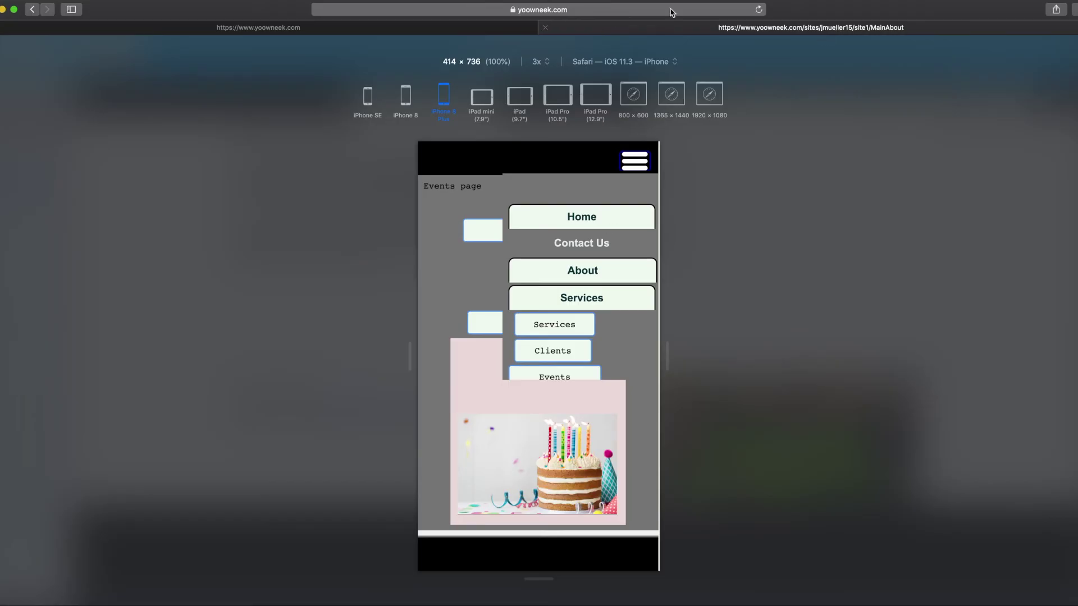
left_click(757, 9)
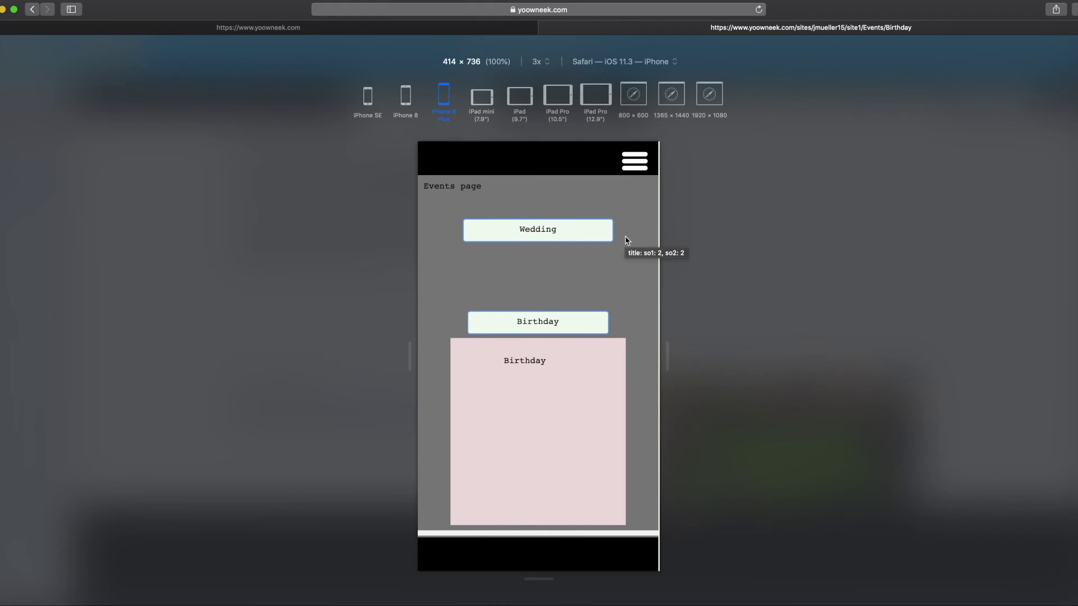
left_click(636, 163)
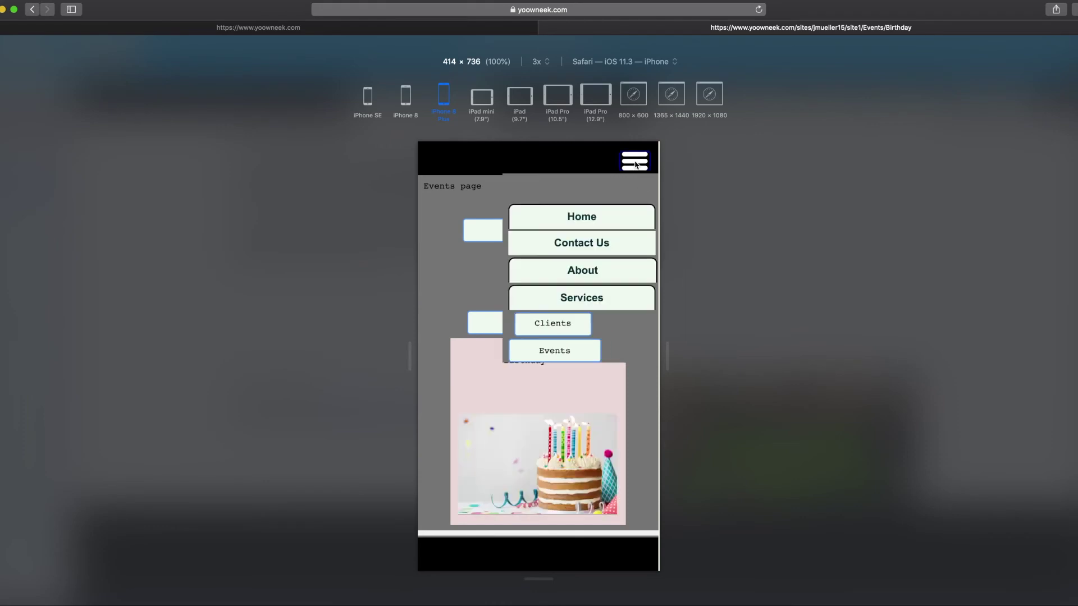
left_click(594, 300)
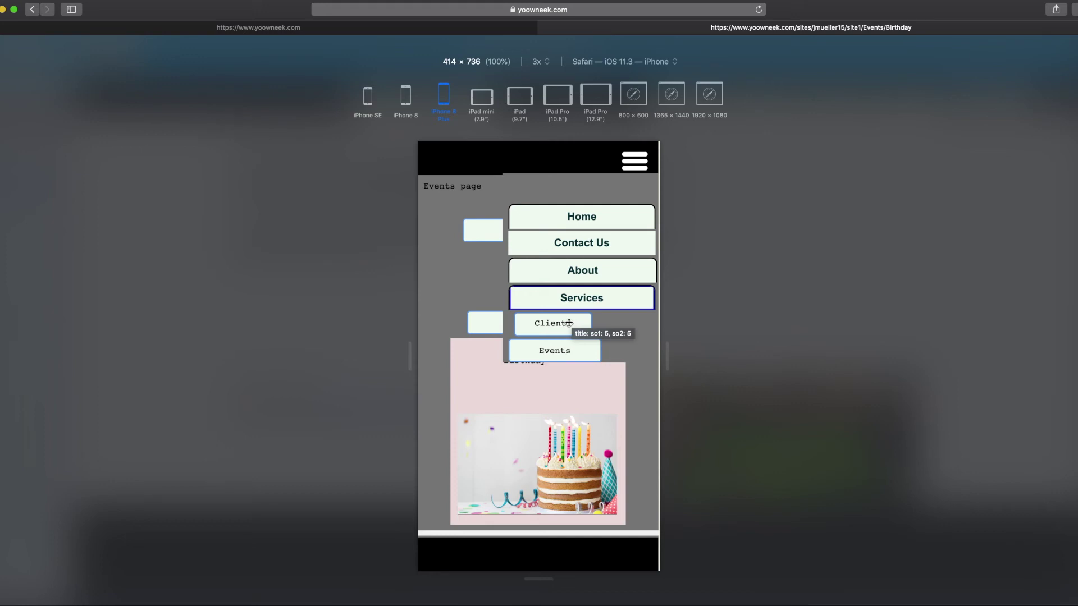
left_click(569, 322)
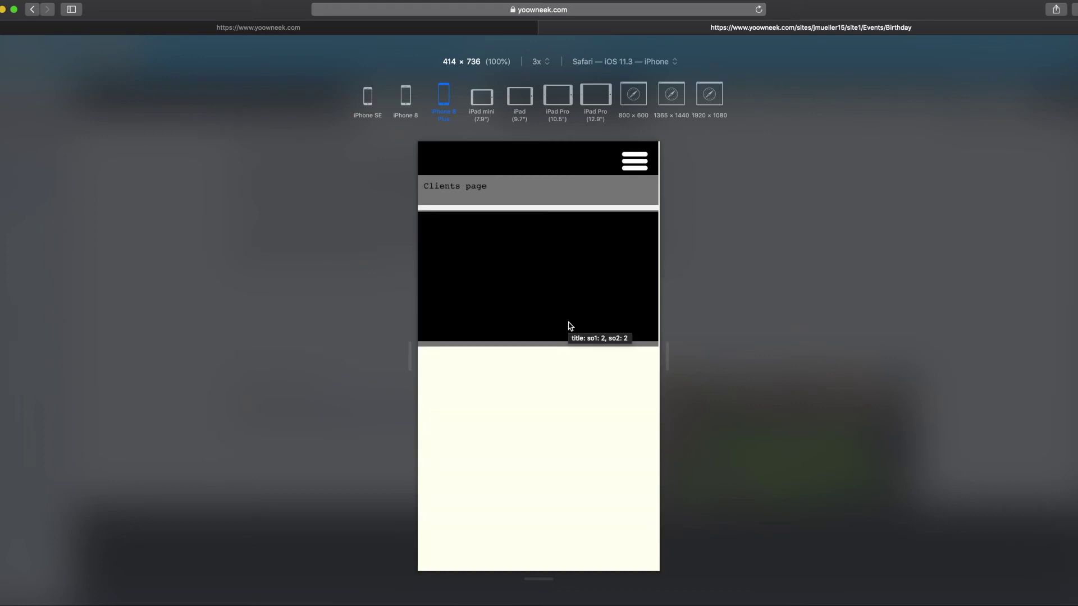
Step: In the editor, disable Display In Combiner for the Clients button in the floating submenu and publish the site
left_click(425, 31)
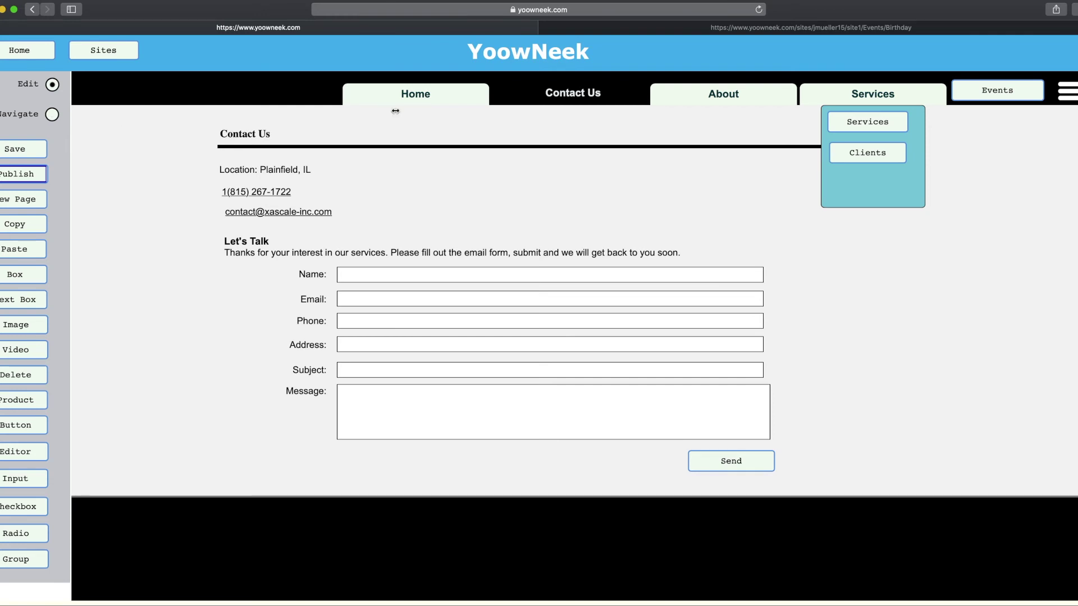
left_click(891, 148)
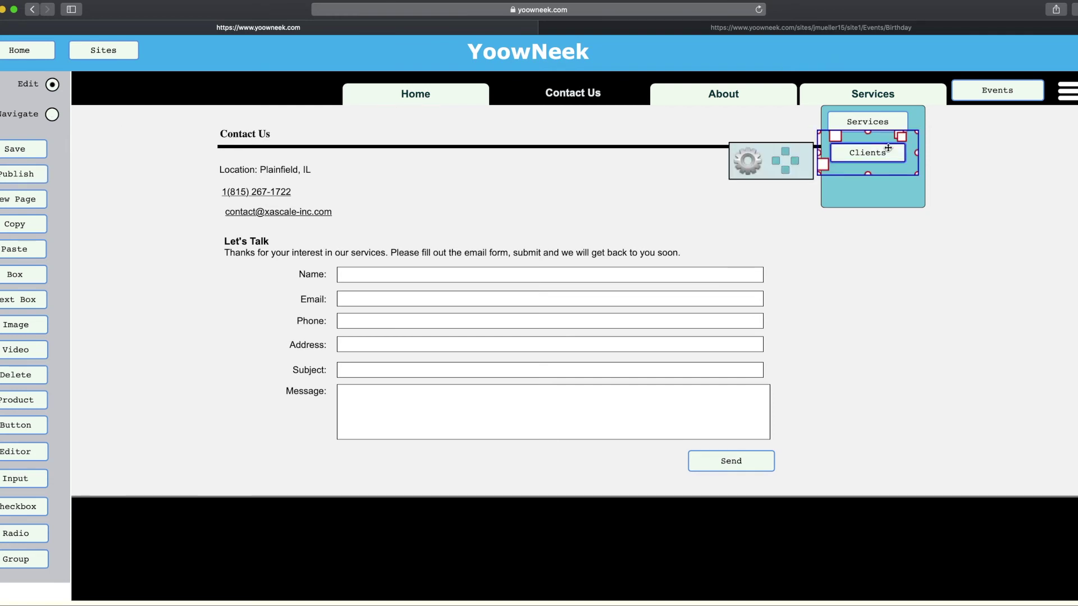
left_click(750, 166)
scroll(578, 288, "down", 1)
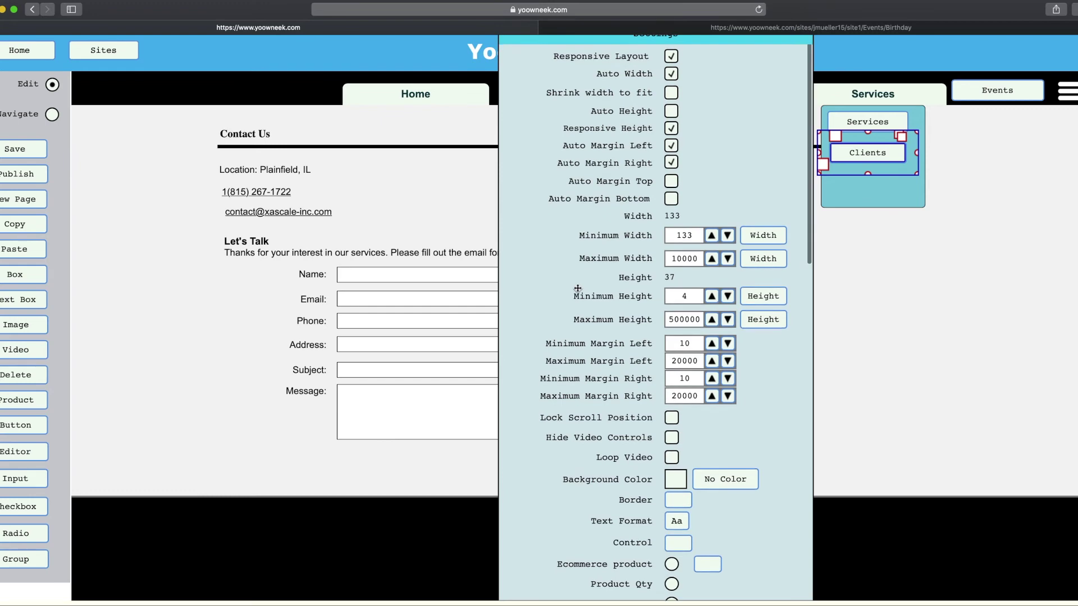
scroll(578, 288, "down", 10)
left_click(672, 314)
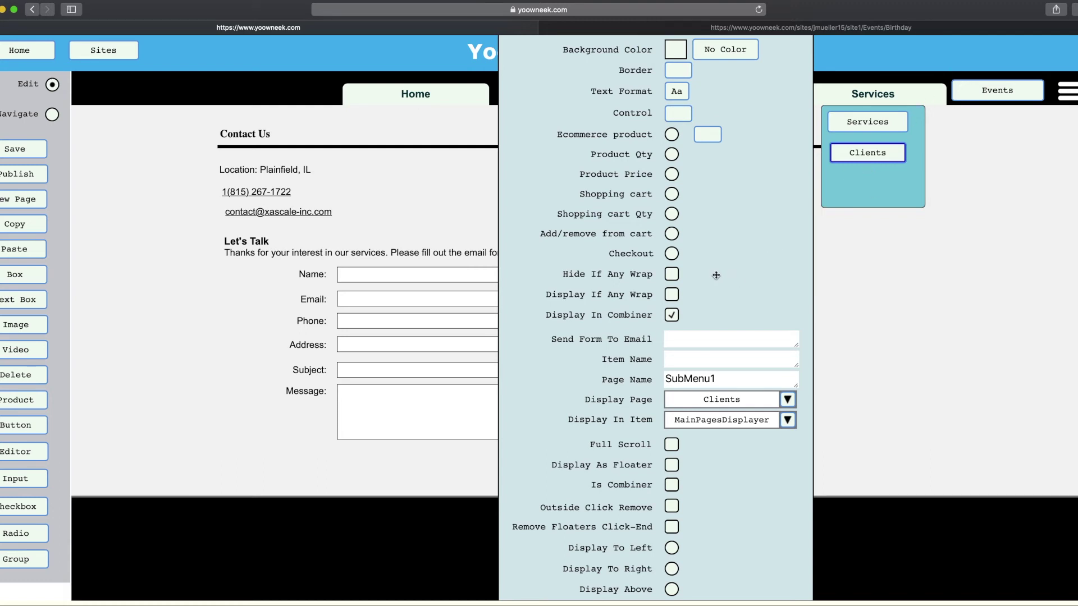
left_click(672, 315)
scroll(697, 307, "down", 10)
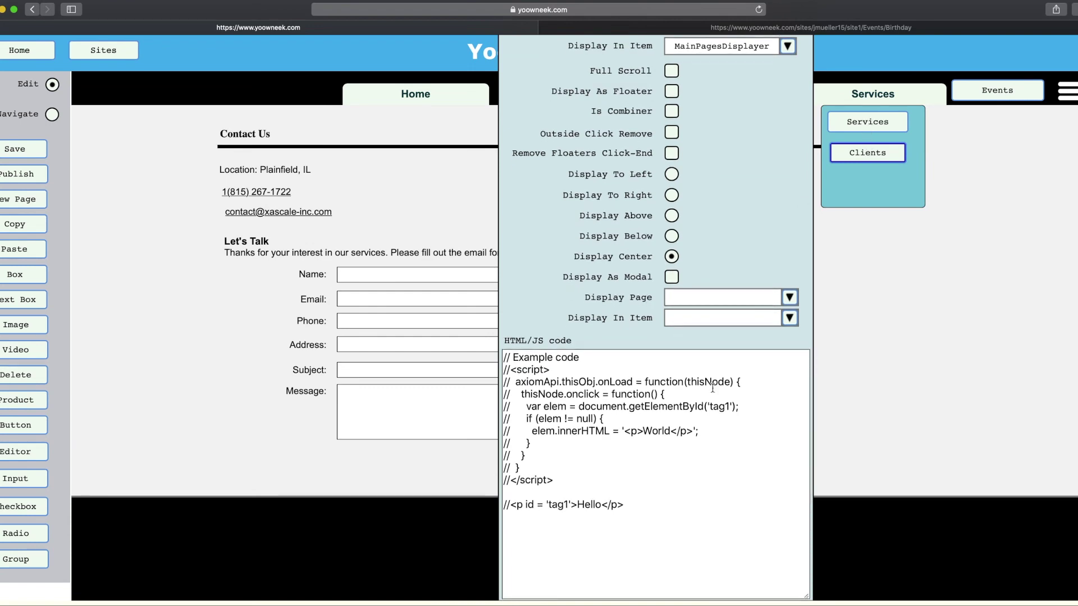
scroll(563, 378, "down", 2)
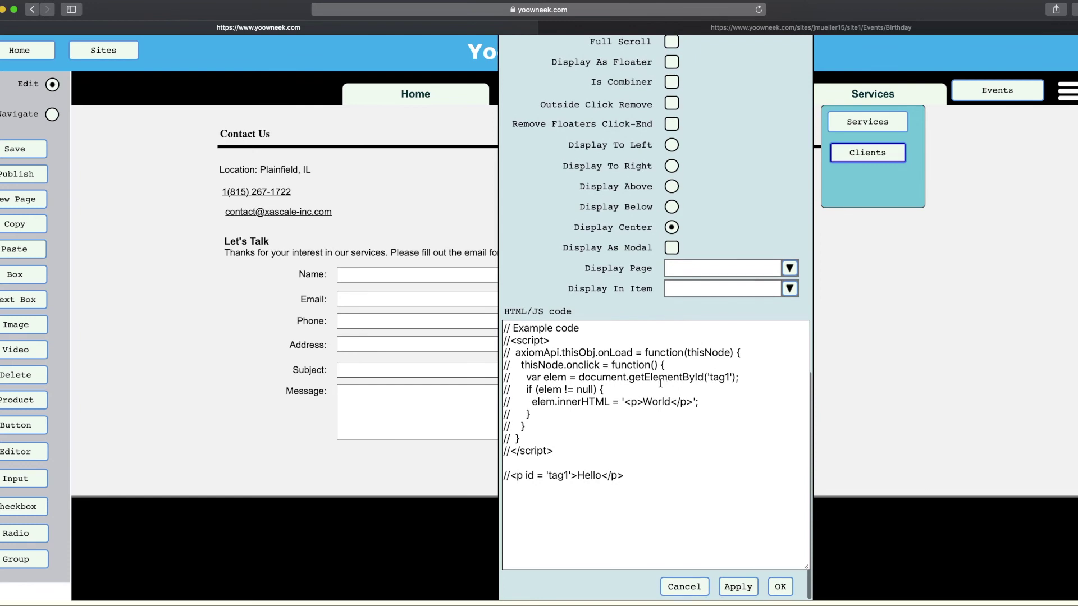
left_click(779, 587)
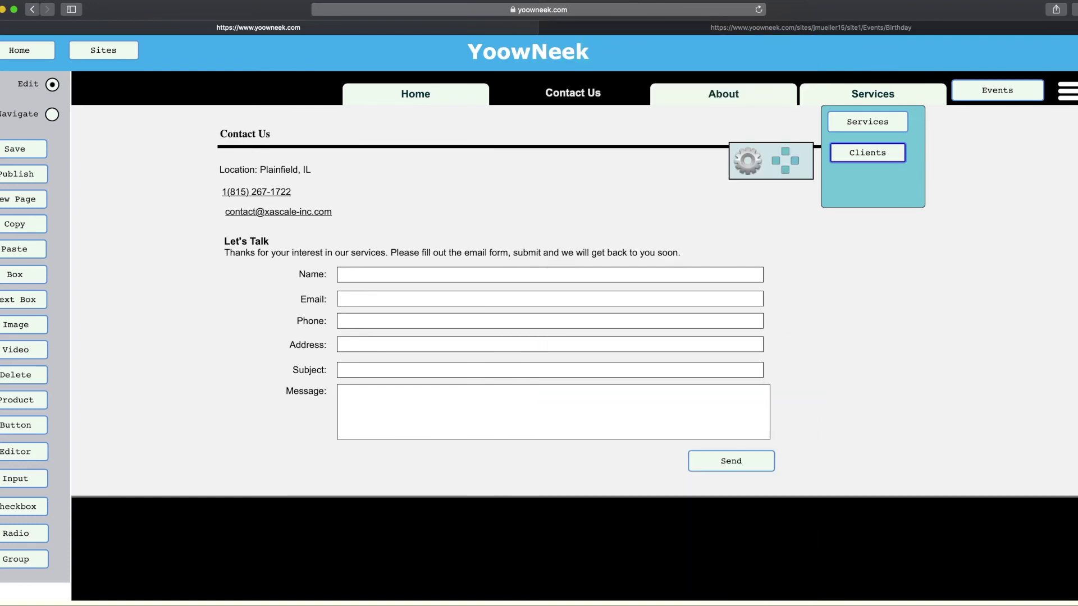
left_click(17, 174)
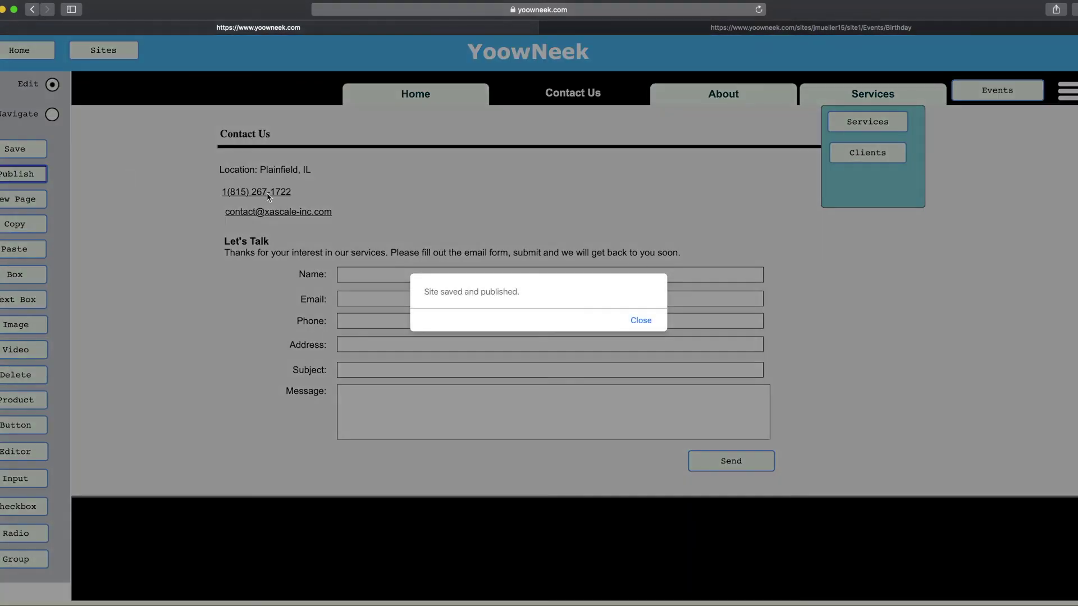
left_click(642, 321)
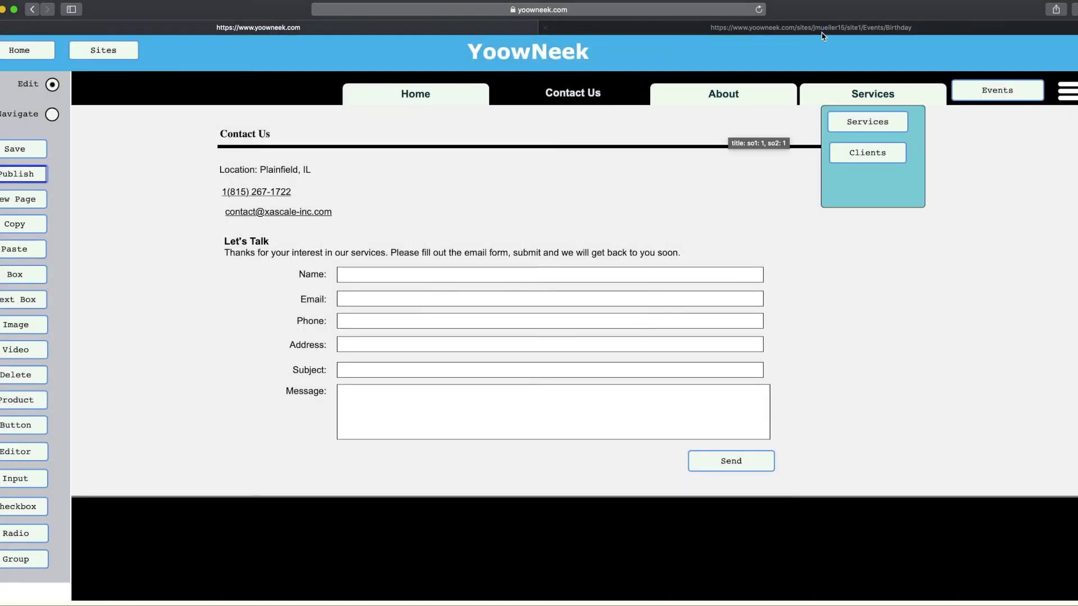
Step: Reload the published site and open the Clients page through the Services submenu in the hamburger menu
left_click(751, 33)
left_click(758, 9)
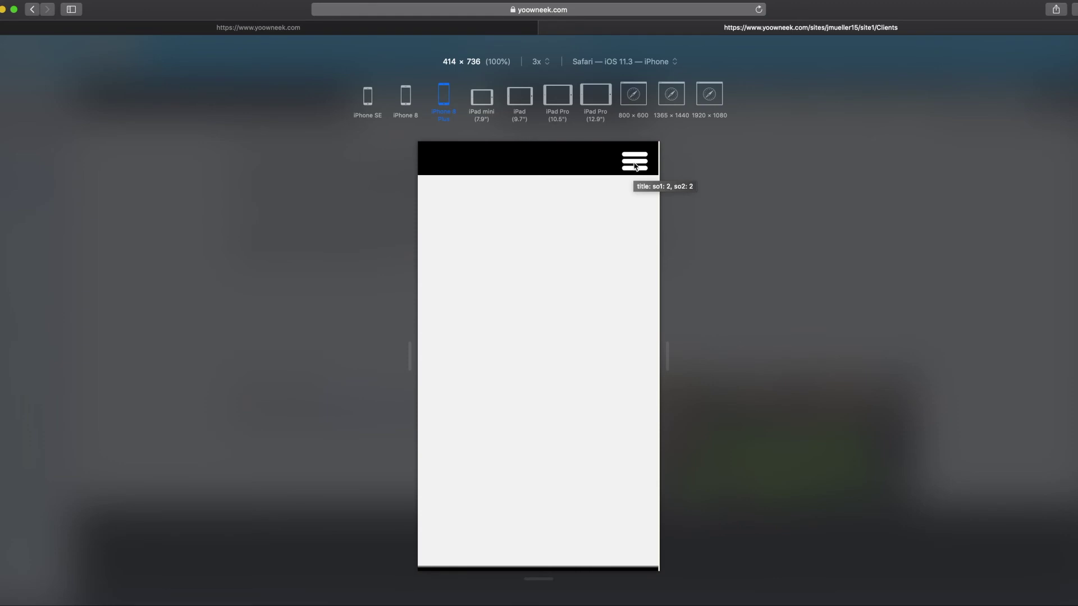
left_click(635, 164)
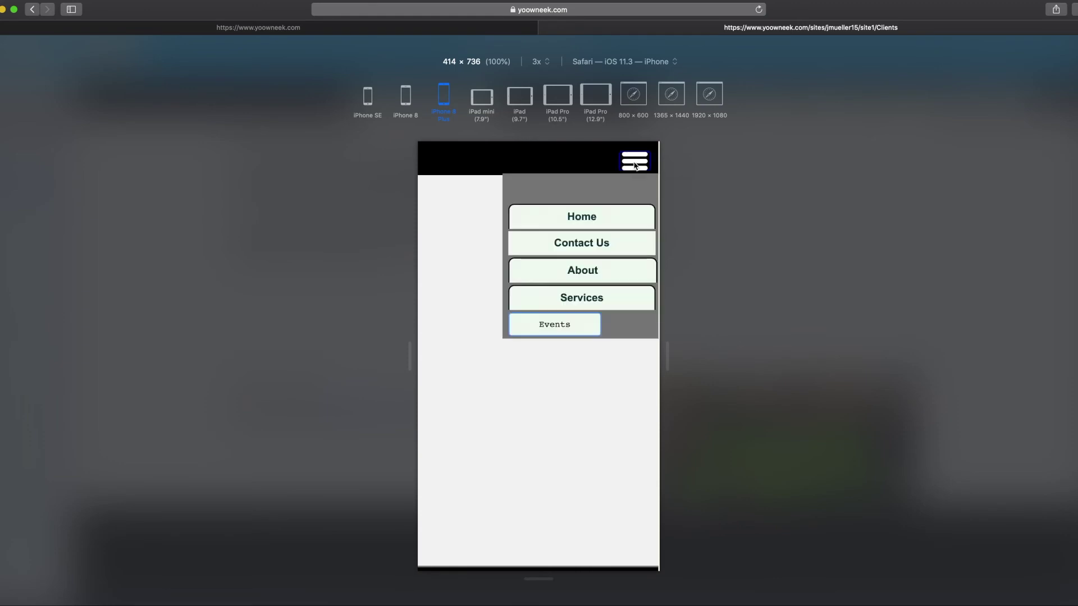
left_click(597, 299)
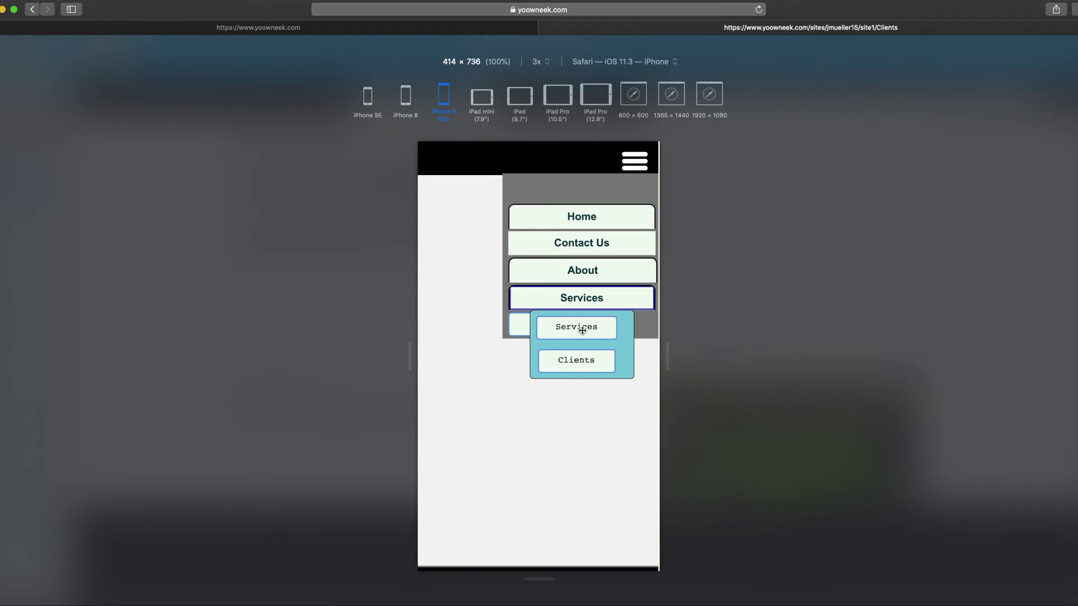
left_click(584, 361)
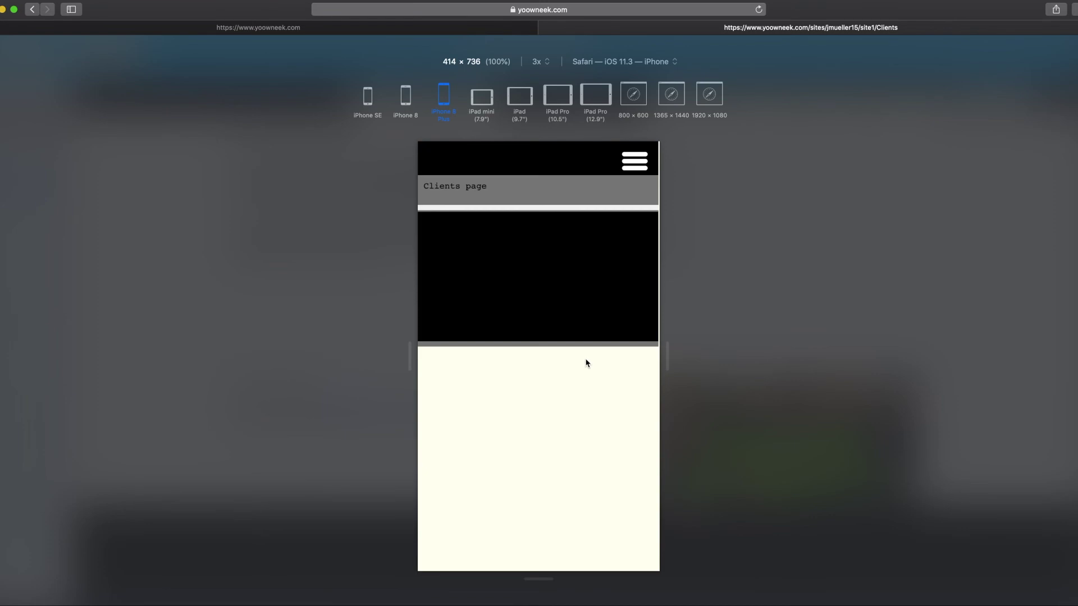
Step: Reopen the hamburger menu on the Clients page, display the Services floating submenu and dismiss both menus
left_click(642, 164)
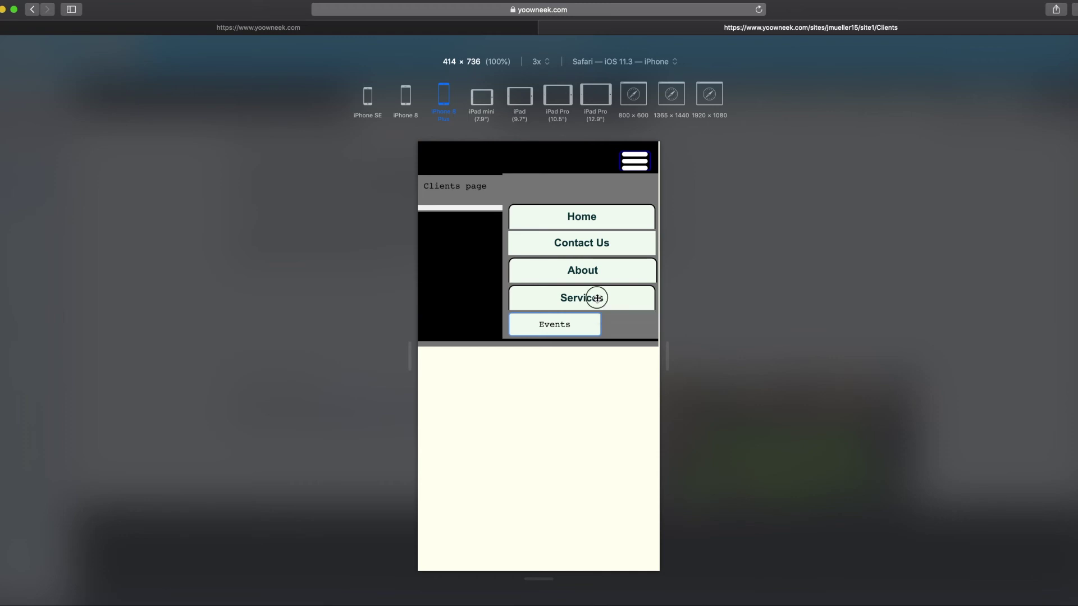
left_click(595, 296)
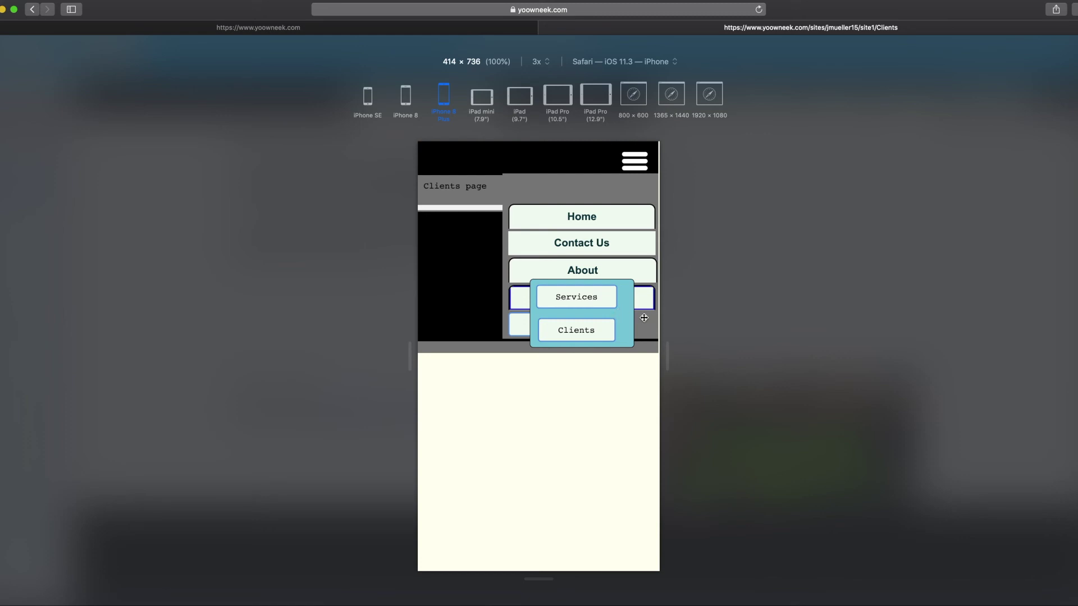
left_click(481, 307)
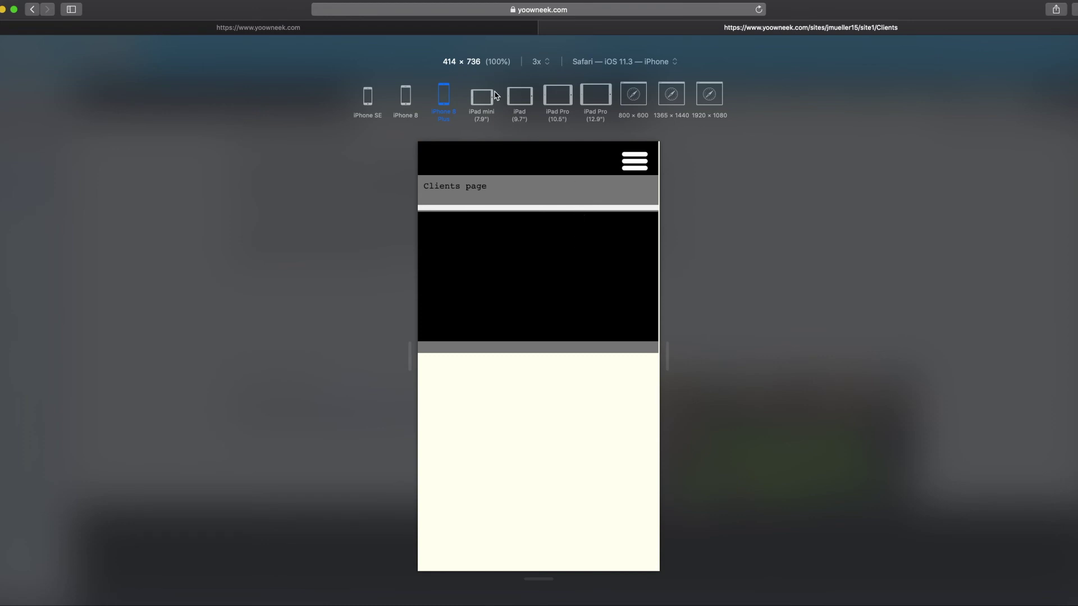
Step: Compare the editor's header buttons with the published phone preview and return to the editor
left_click(343, 32)
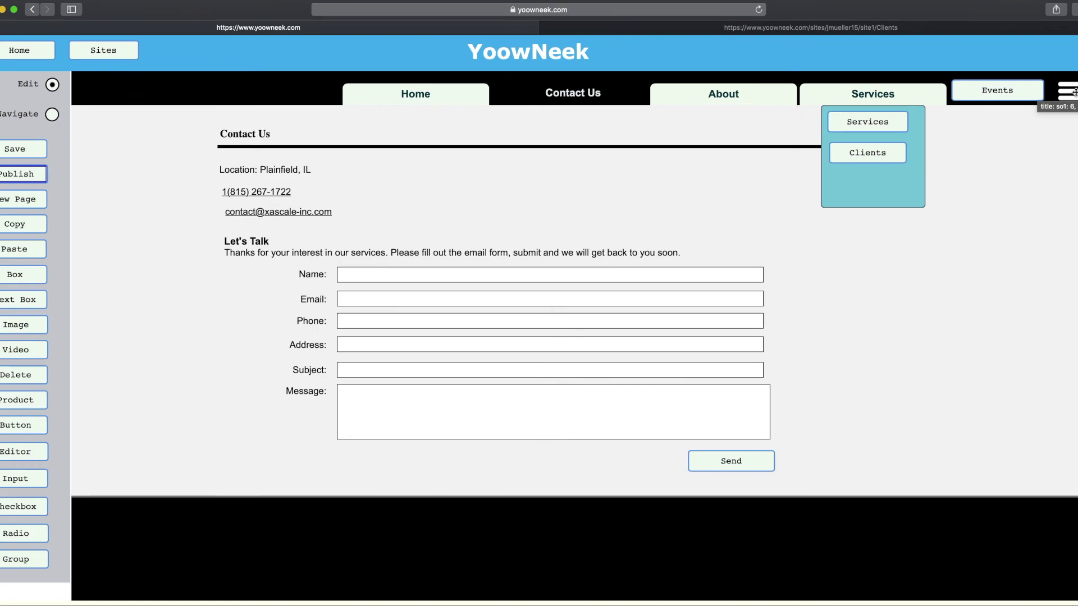
left_click(878, 28)
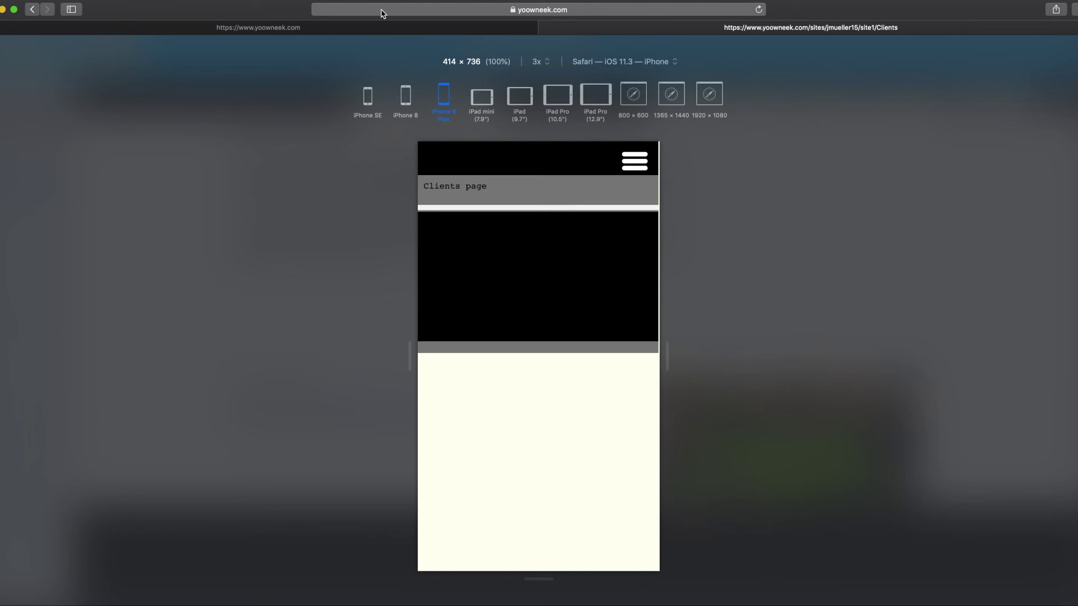
left_click(325, 31)
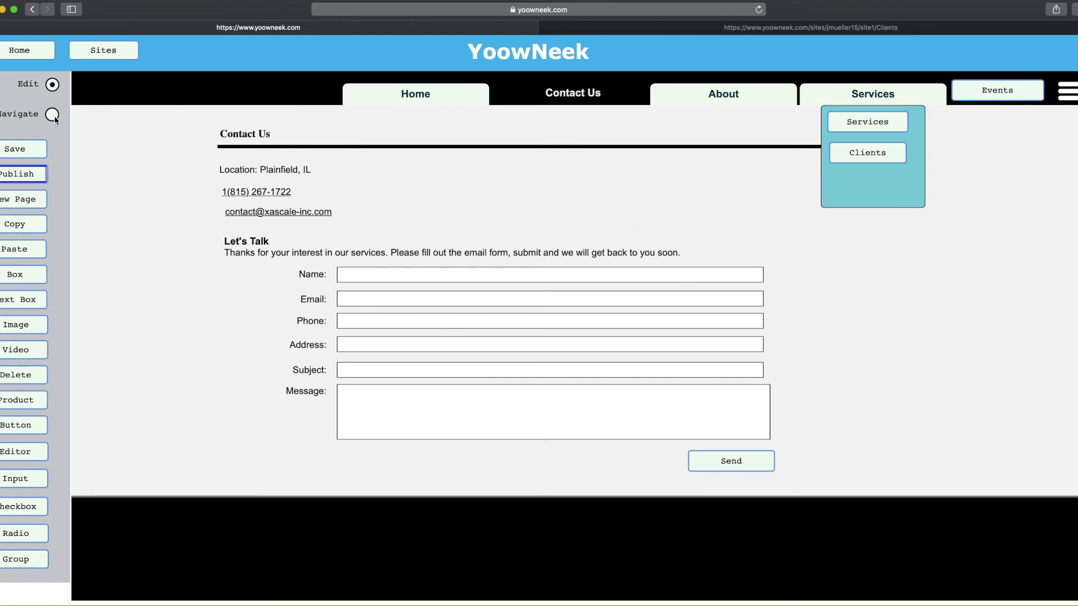
Step: Move the Home button from the header into the footer and back into the header beside Contact Us
left_click(304, 91)
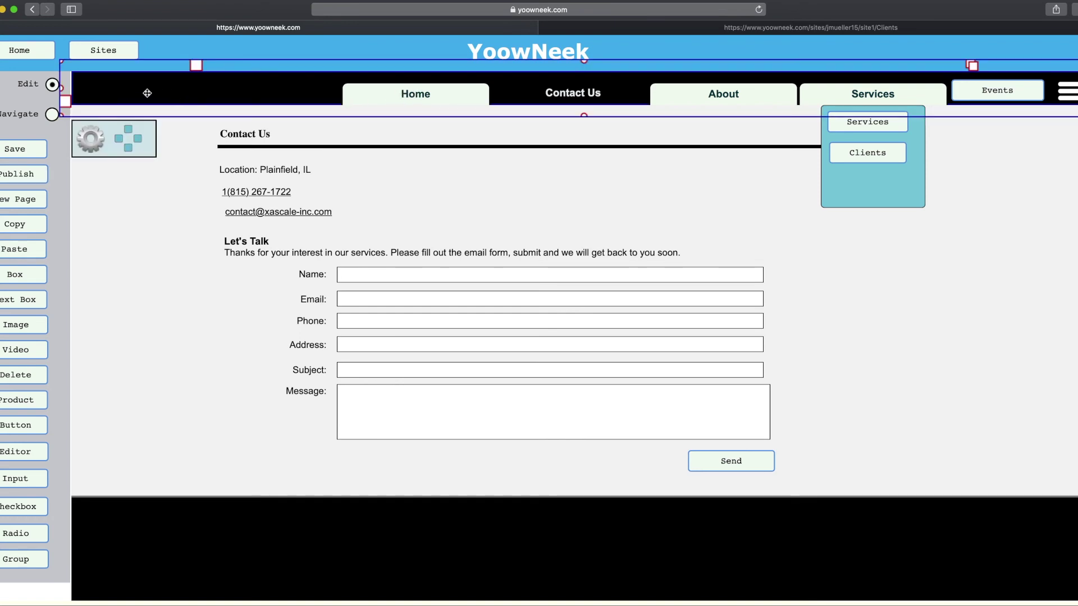
left_click(436, 87)
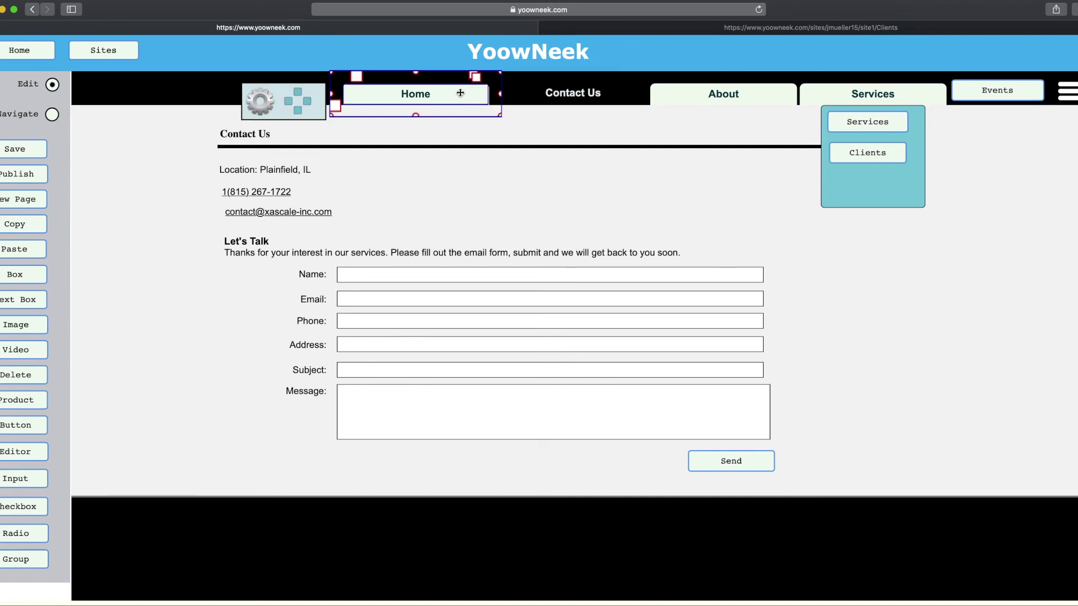
left_click_drag(460, 91, 427, 525)
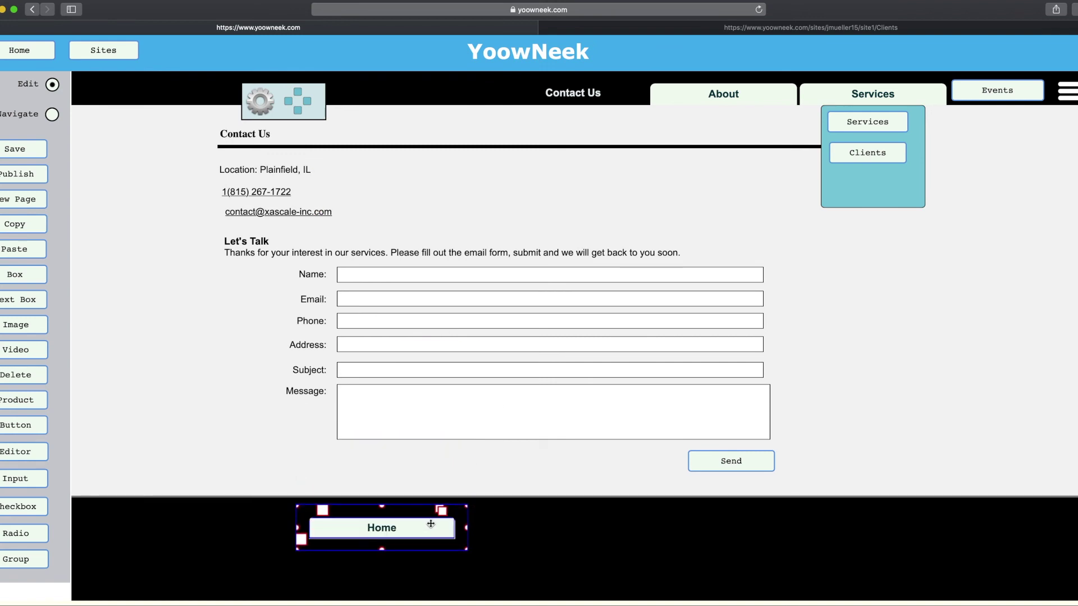
left_click_drag(430, 525, 474, 98)
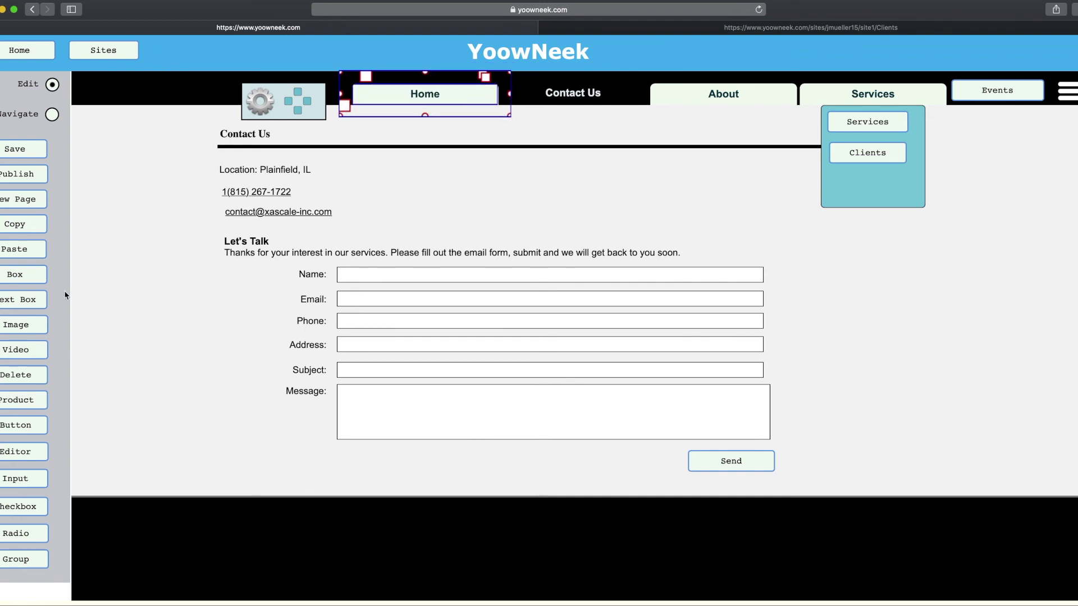
Step: Copy the header's Home button, paste it into the footer and move the copy below the contact form's Message box
left_click(39, 226)
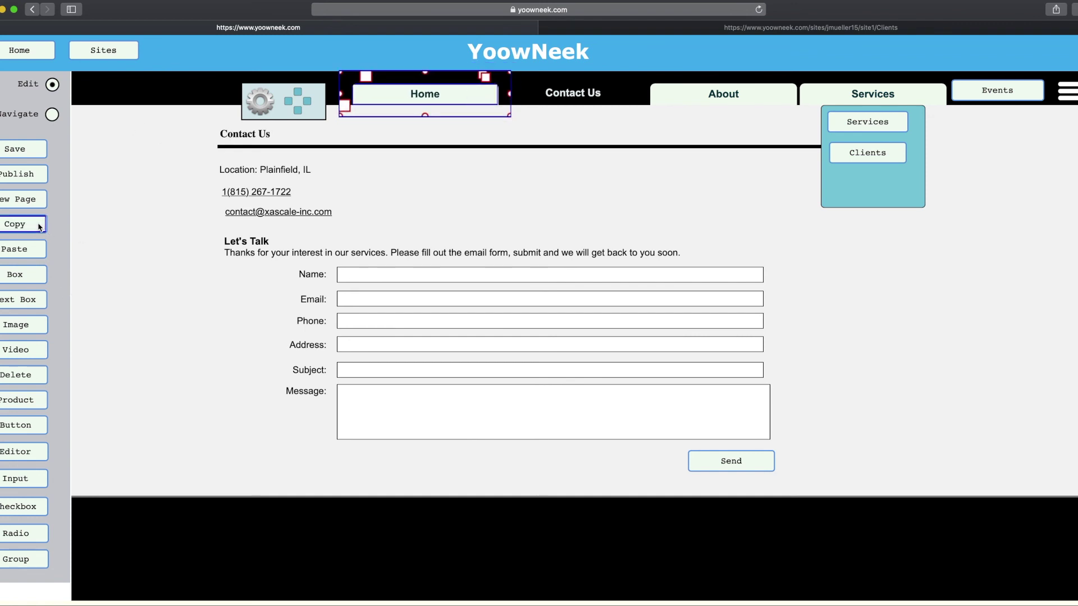
left_click(363, 516)
left_click(36, 254)
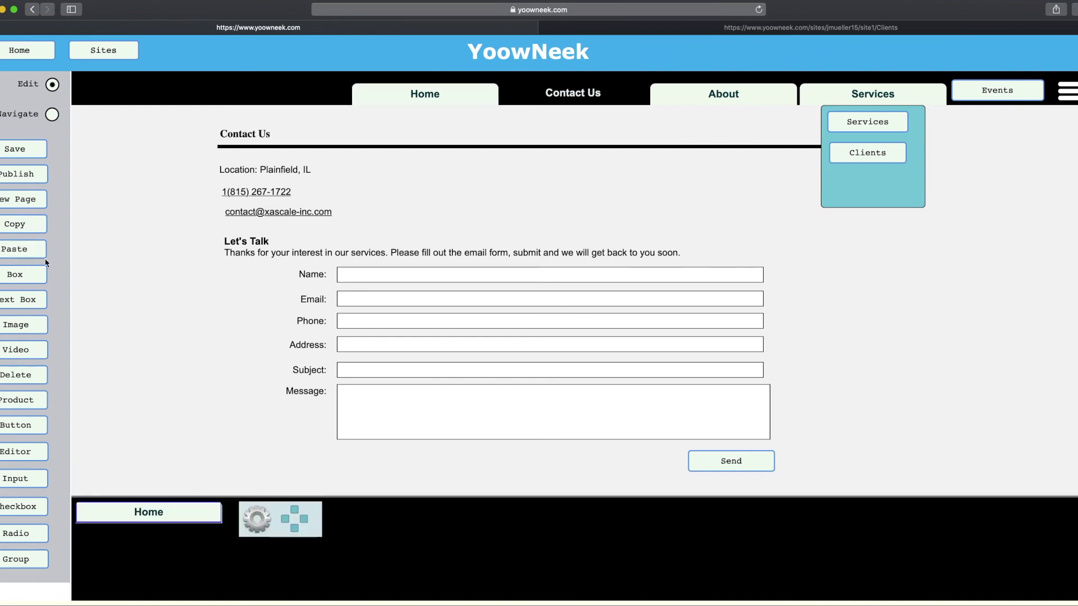
left_click(179, 516)
left_click_drag(180, 515, 449, 524)
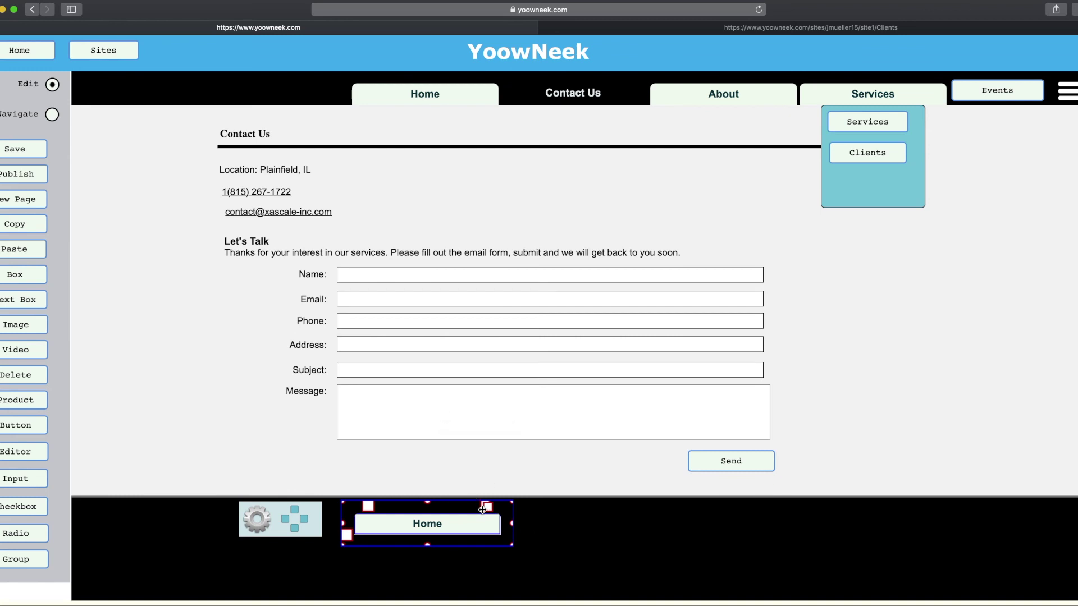
Step: Open the Events page in Navigate mode and display the Wedding content in its pink area
left_click(51, 114)
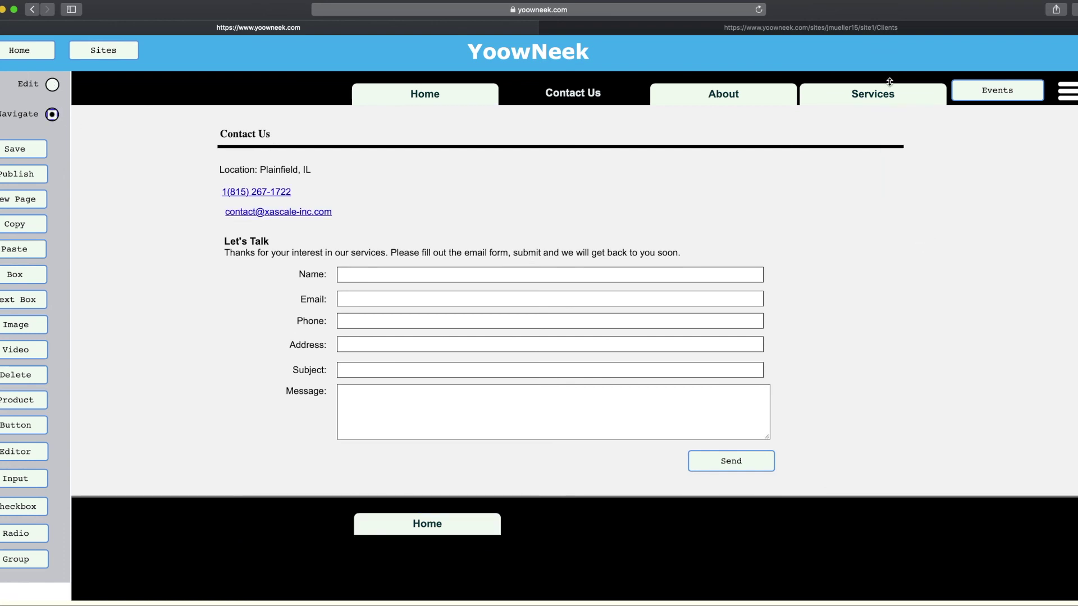
left_click(984, 91)
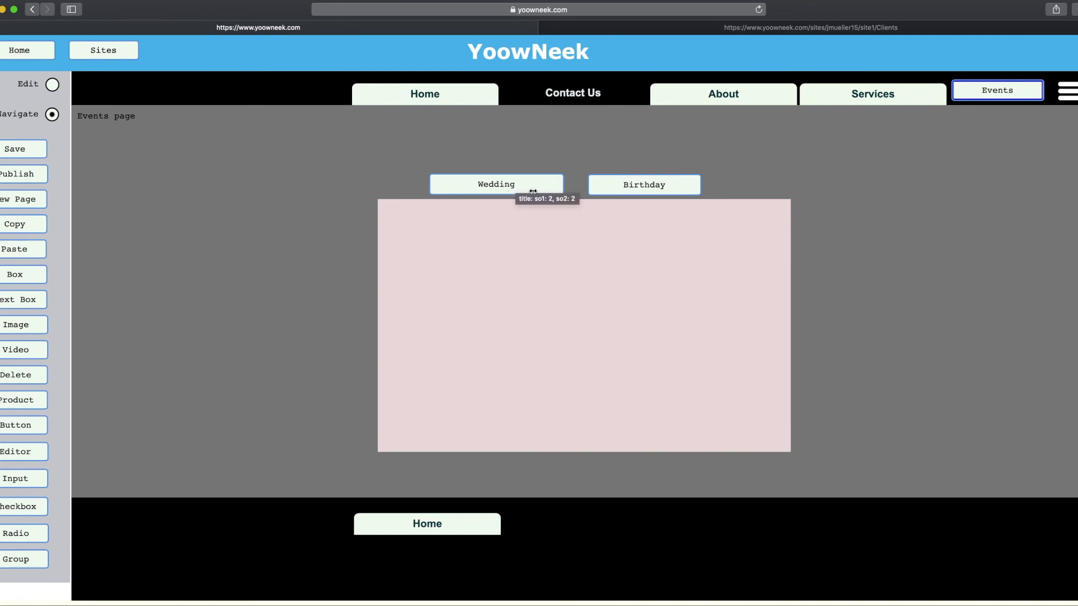
left_click(511, 187)
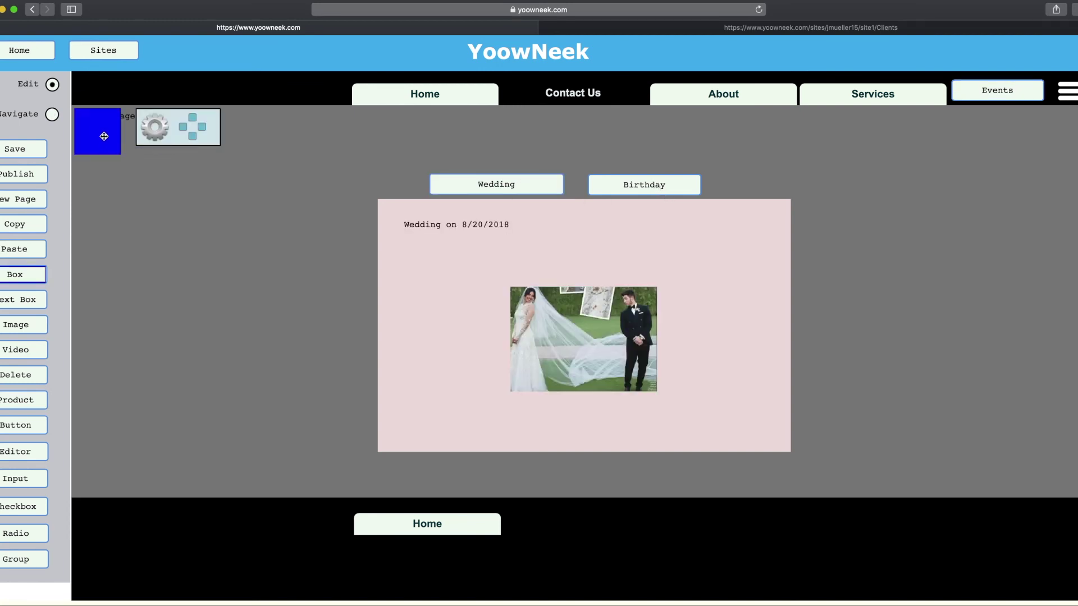
Step: Place a blue box as a wide strip beside the Events page's pink area and move the Wedding button into it
left_click(104, 135)
left_click_drag(74, 129, 356, 236)
left_click(511, 184)
left_click_drag(511, 184, 214, 206)
left_click(332, 225)
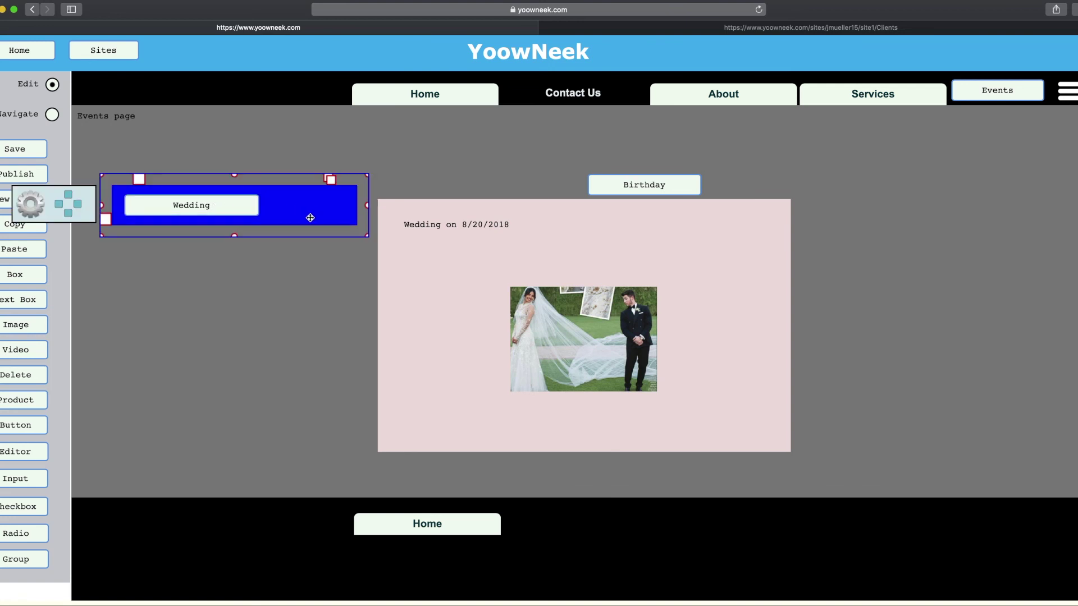
Step: Lengthen the blue box, position it directly above the pink area, and place the Birthday button inside it beside Wedding
mouse_move(349, 206)
left_mouse_down()
mouse_move(484, 166)
mouse_move(646, 167)
mouse_move(661, 182)
mouse_move(495, 170)
mouse_move(735, 171)
left_mouse_up()
left_click(660, 182)
left_click(549, 159)
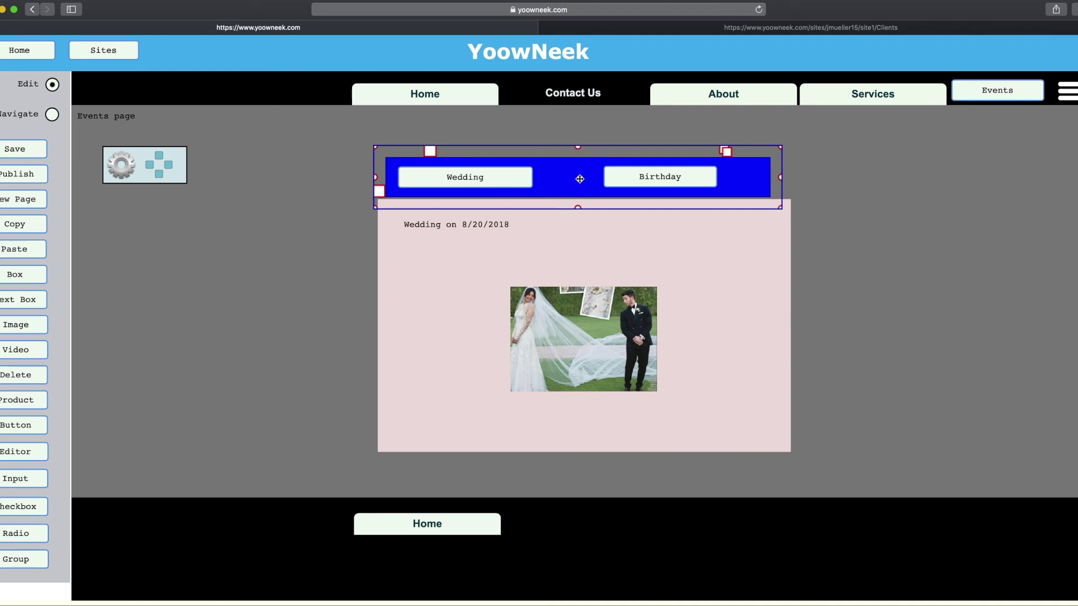
Step: Move the blue box below the pink area and test its Wedding and Birthday buttons in Navigate mode
left_click_drag(576, 178, 584, 474)
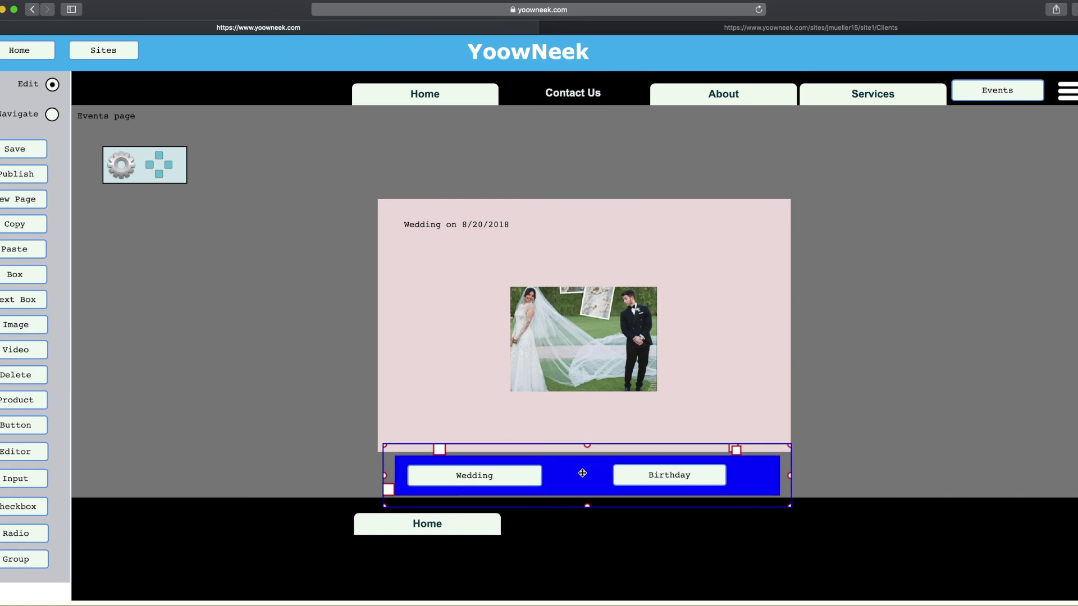
left_click(51, 115)
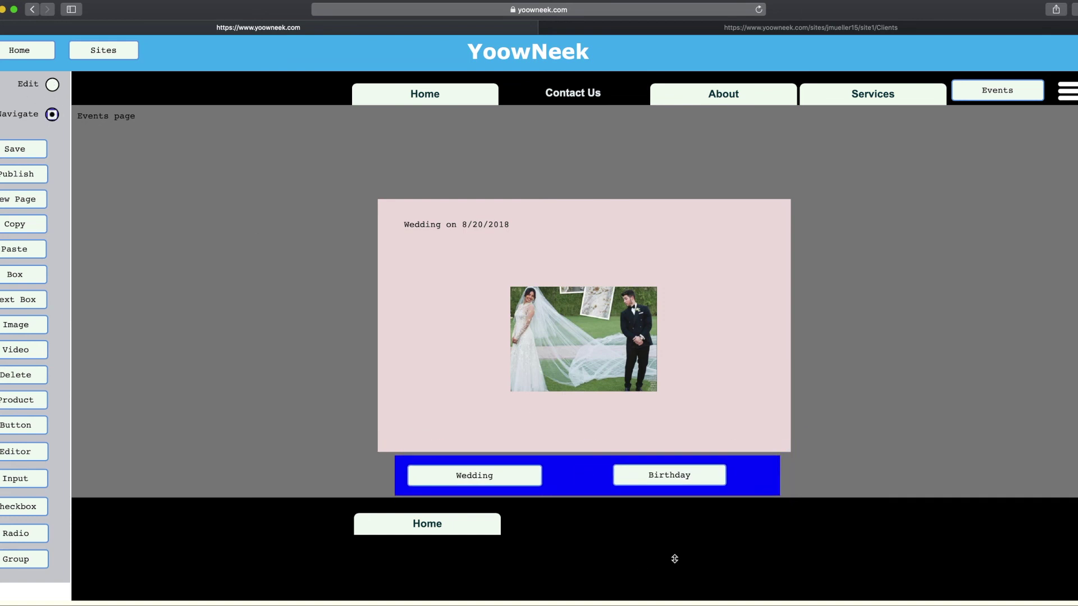
left_click(485, 473)
left_click(620, 476)
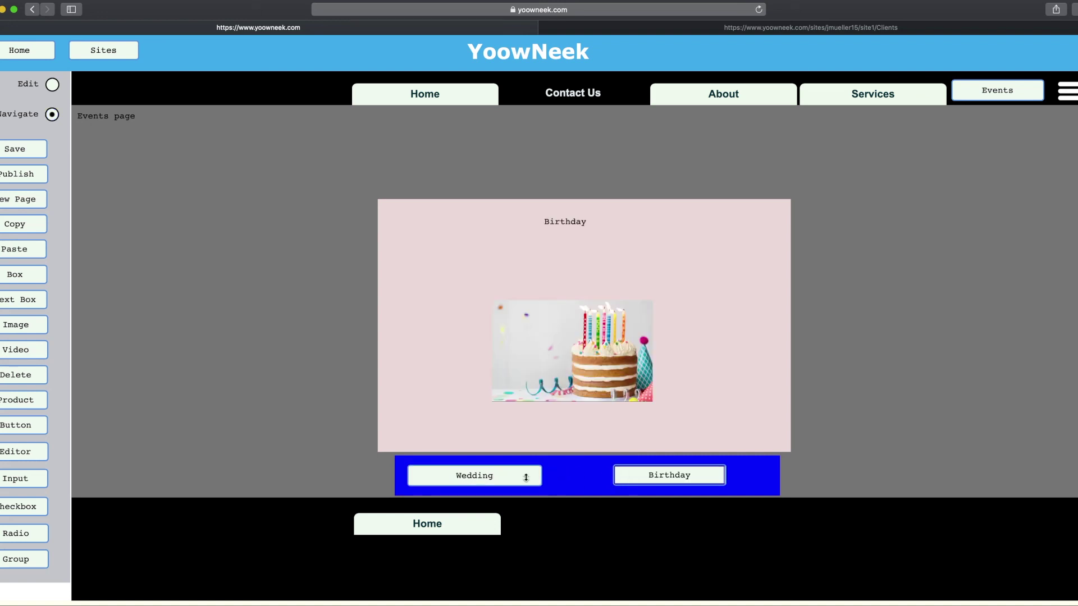
Step: Return to Edit mode and move the blue box with both buttons into the footer, below the Home button
left_click(52, 84)
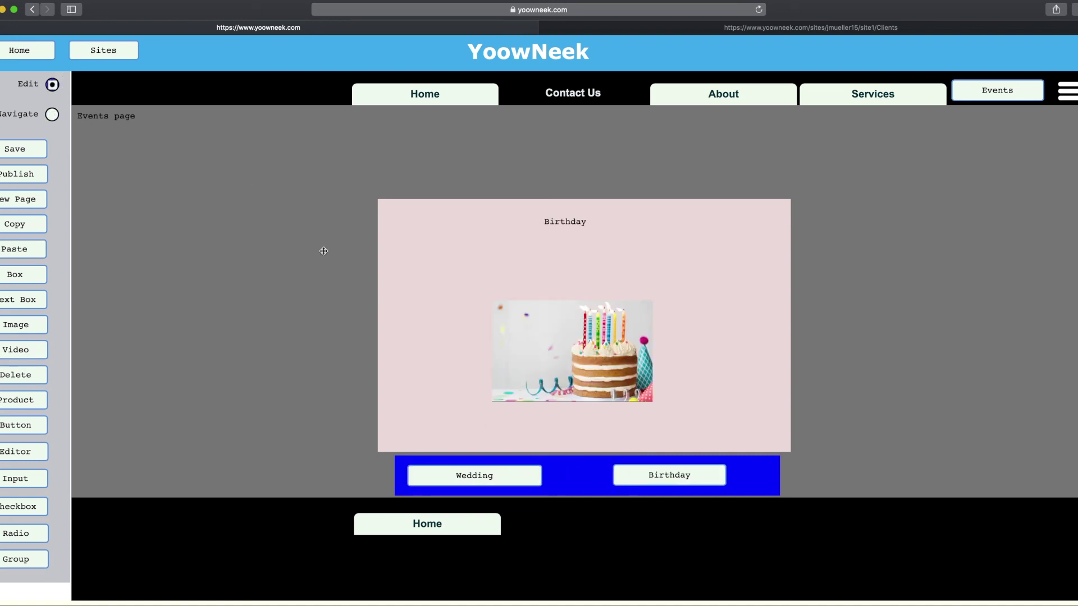
left_click_drag(588, 471, 393, 594)
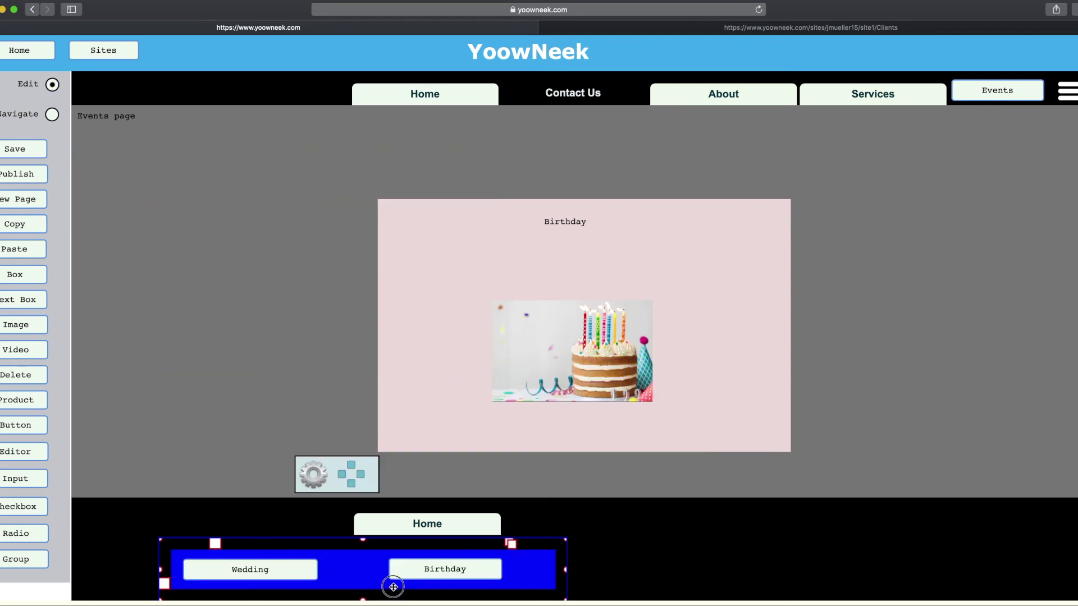
mouse_move(370, 571)
left_mouse_down()
mouse_move(370, 555)
mouse_move(383, 563)
left_mouse_up()
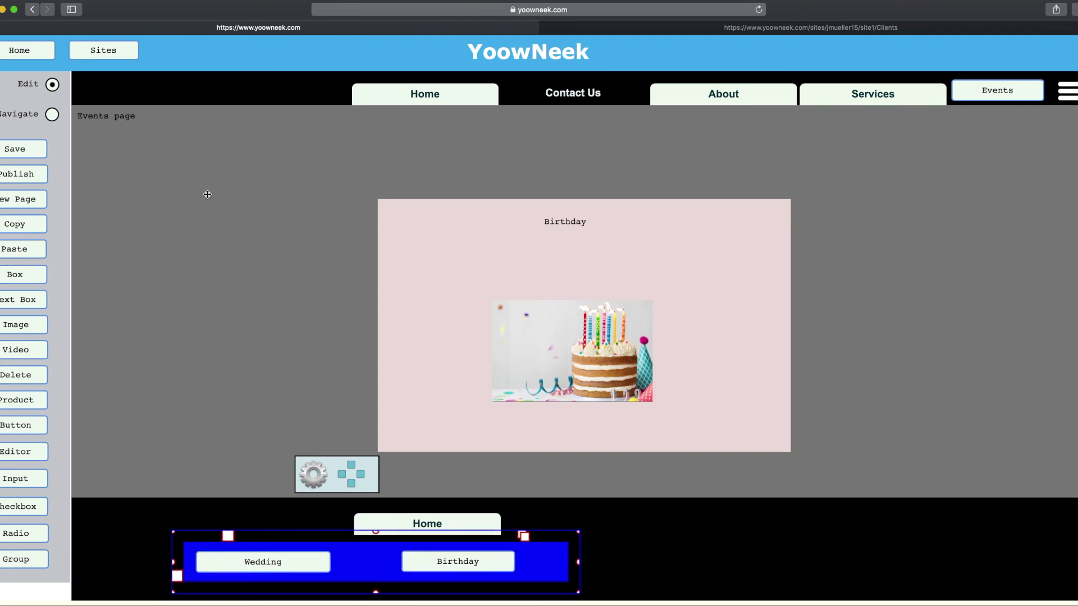
Step: Test in Navigate mode that the footer's Birthday and Wedding buttons switch the pink area's content, ending on Wedding
left_click(52, 115)
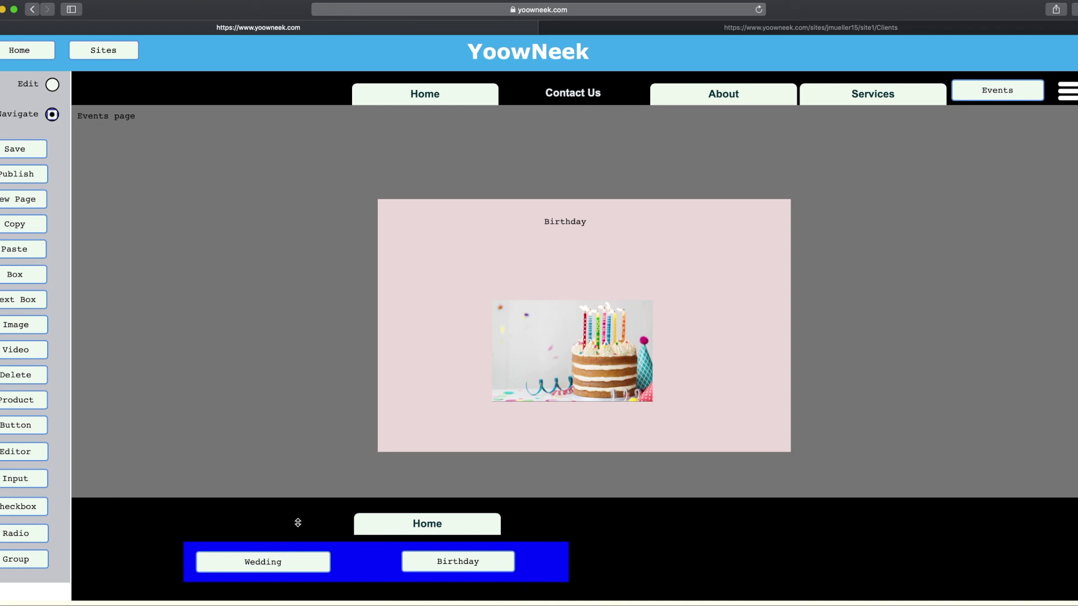
left_click(284, 561)
left_click(485, 560)
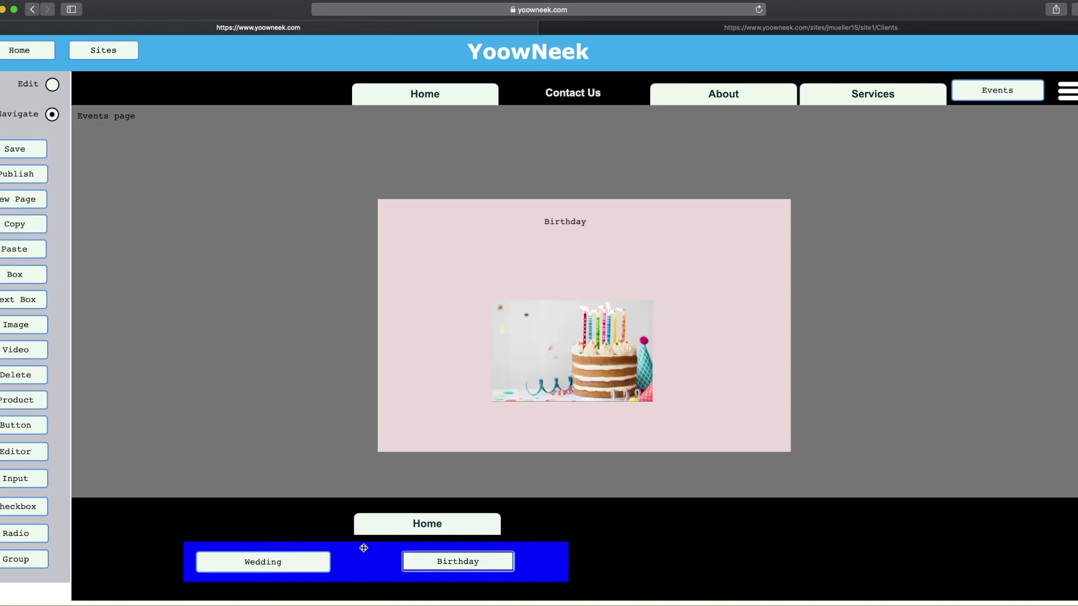
left_click(318, 561)
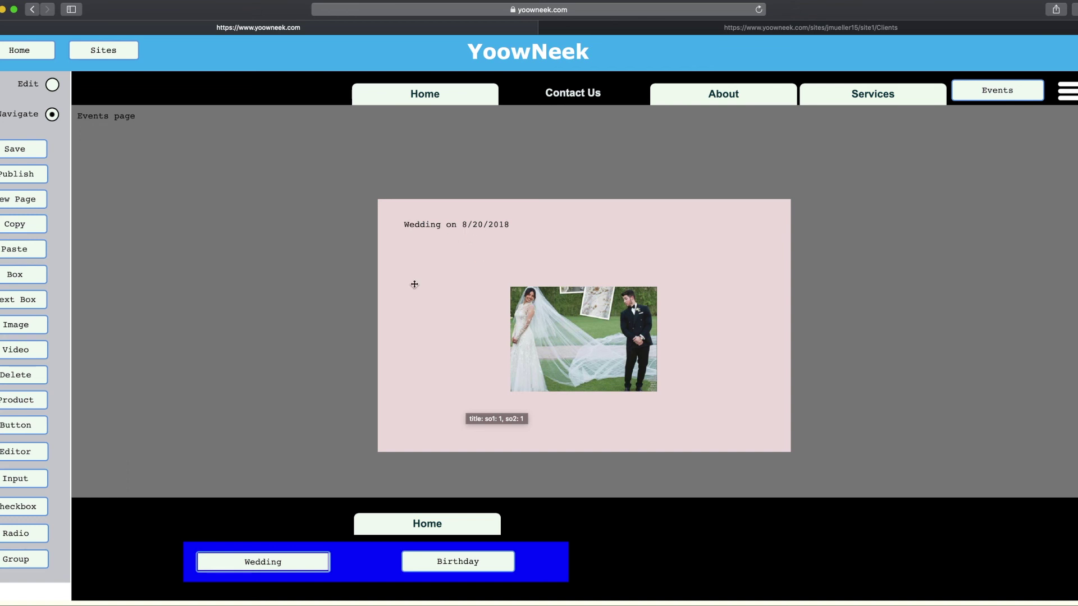
Step: In Edit mode, move the blue box out of the footer to the Events page, just above the pink area
left_click(53, 84)
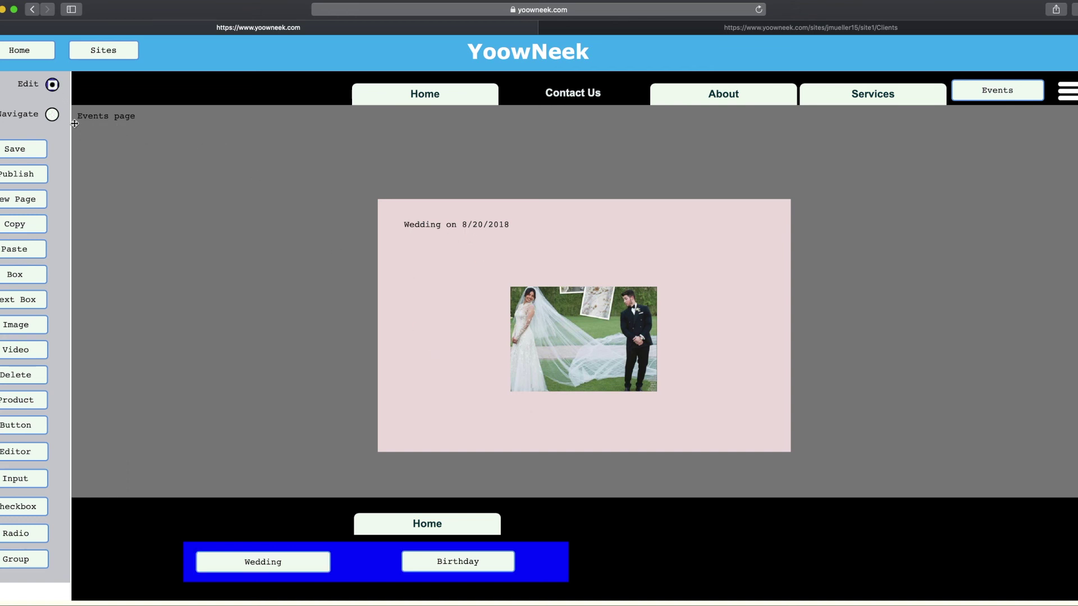
left_click(362, 553)
left_click_drag(362, 554, 273, 174)
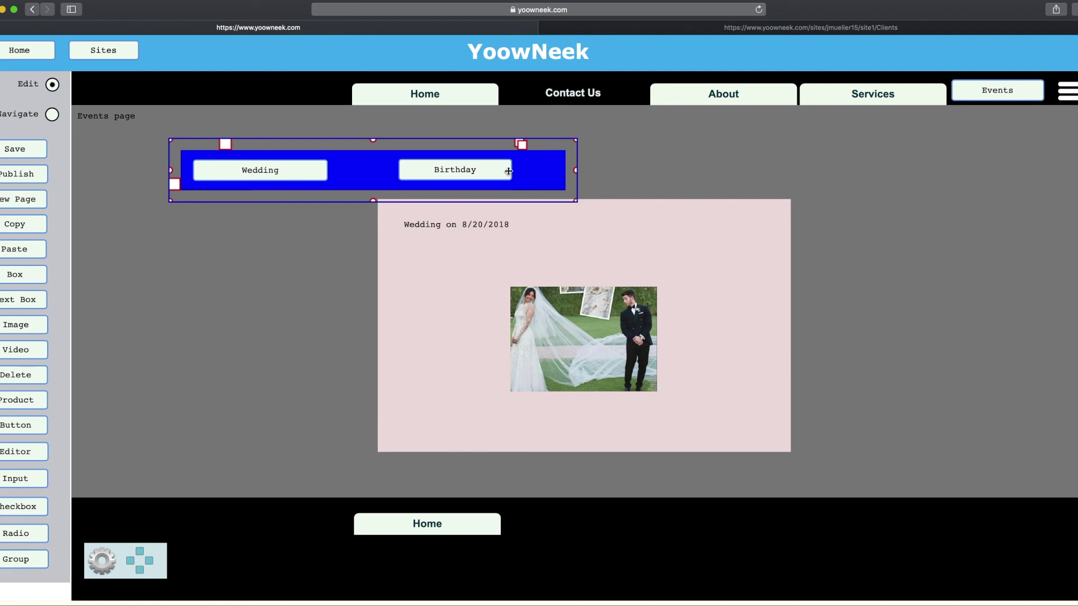
Step: Bring the Birthday button closer to Wedding and resize the blue box to be narrower and taller
left_click(475, 170)
left_click_drag(476, 169, 443, 169)
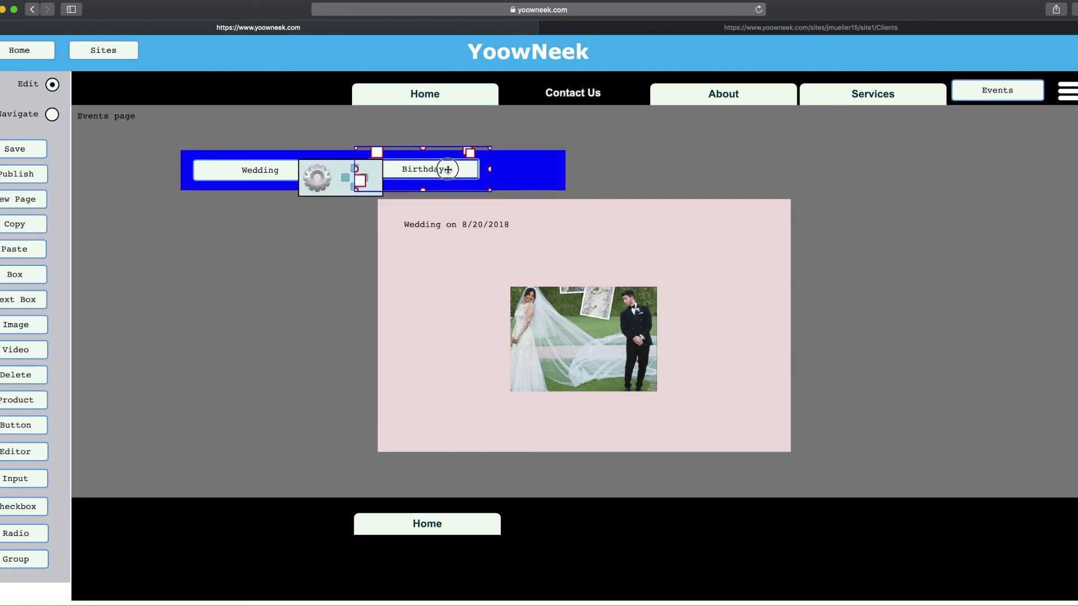
left_click(562, 180)
left_click_drag(572, 200, 357, 289)
scroll(307, 209, "right", 1)
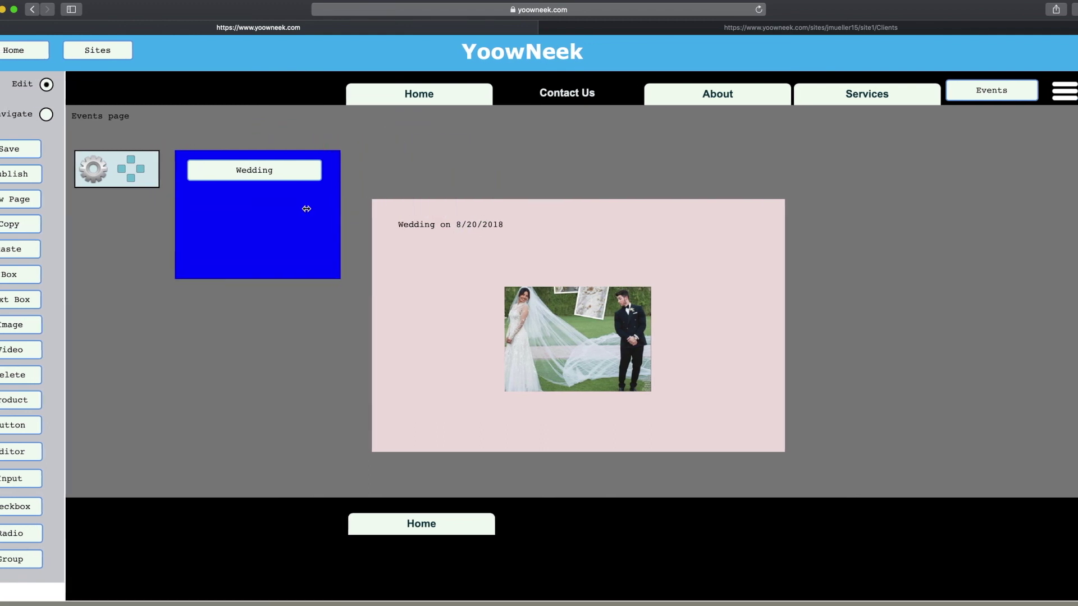
Step: Shift the blue box farther away from the pink area, against the page's side edge, and widen it to expose the Birthday button
left_click(303, 205)
scroll(298, 208, "right", 1)
left_click(290, 212)
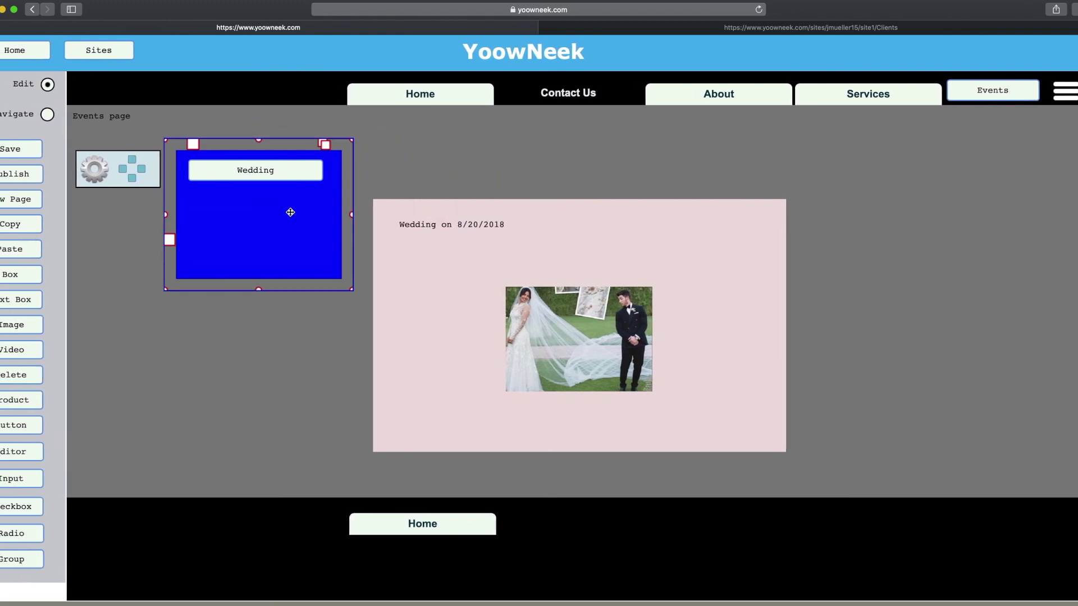
left_click(420, 282)
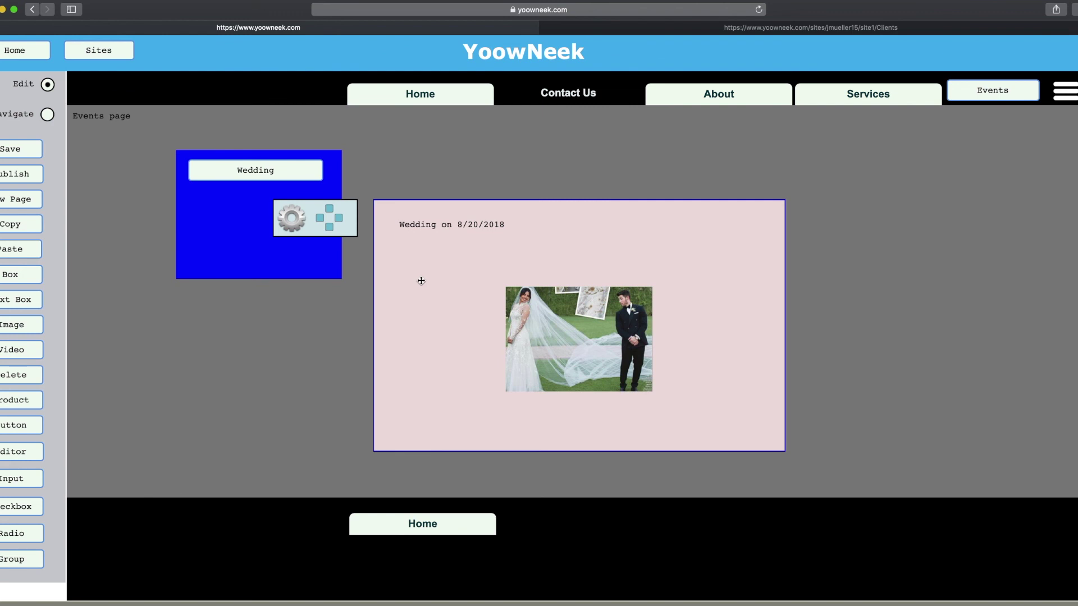
left_click(258, 238)
left_click_drag(276, 226, 181, 254)
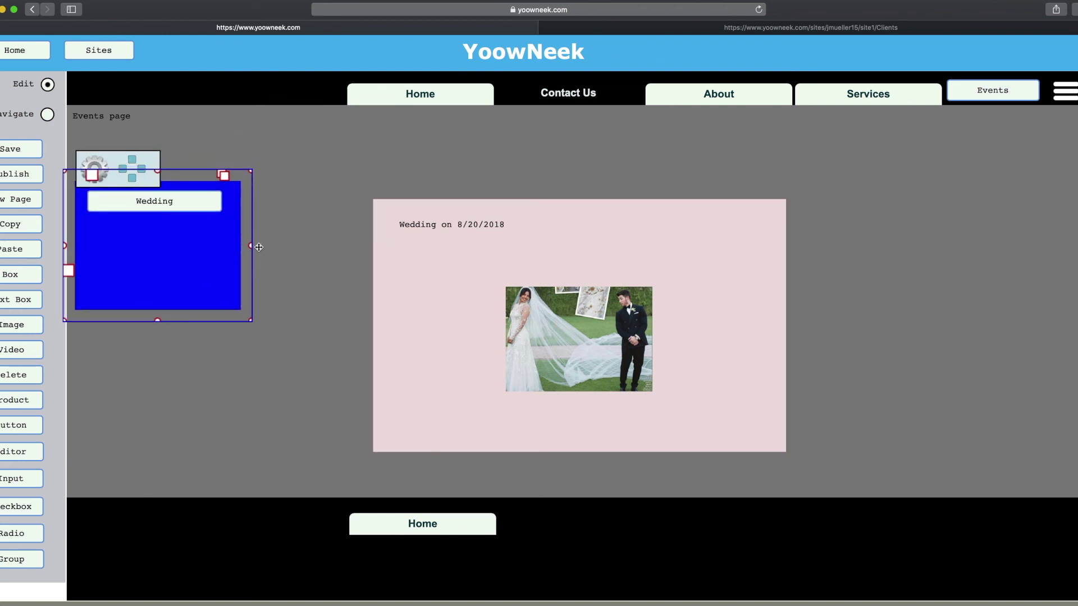
left_click_drag(248, 246, 337, 246)
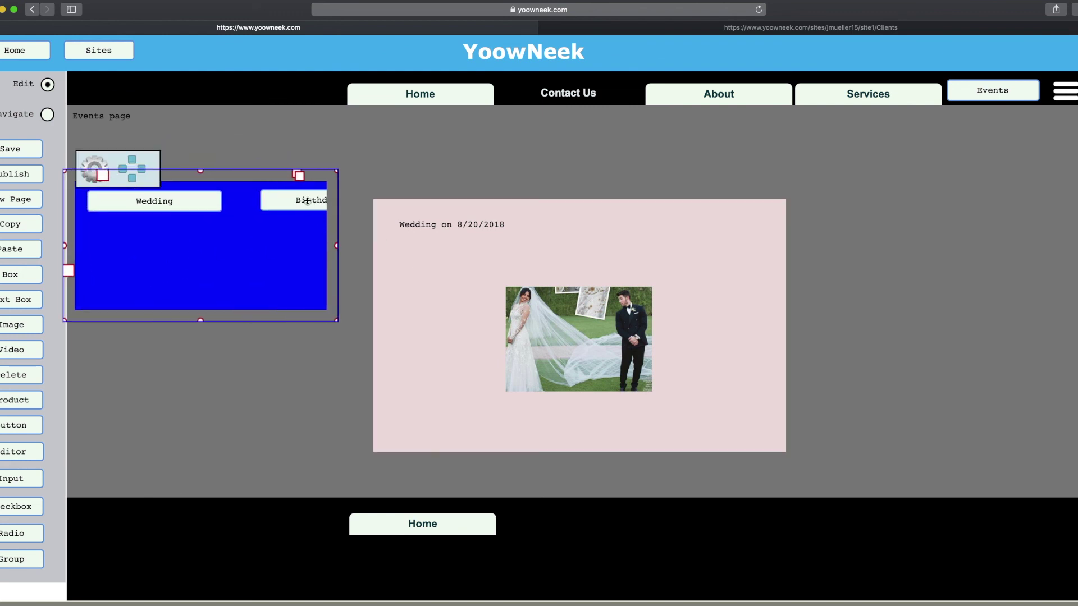
Step: Place the Birthday button below Wedding and narrow the blue box to fit the stacked buttons
left_click(306, 195)
left_click_drag(307, 200, 181, 249)
left_click(256, 235)
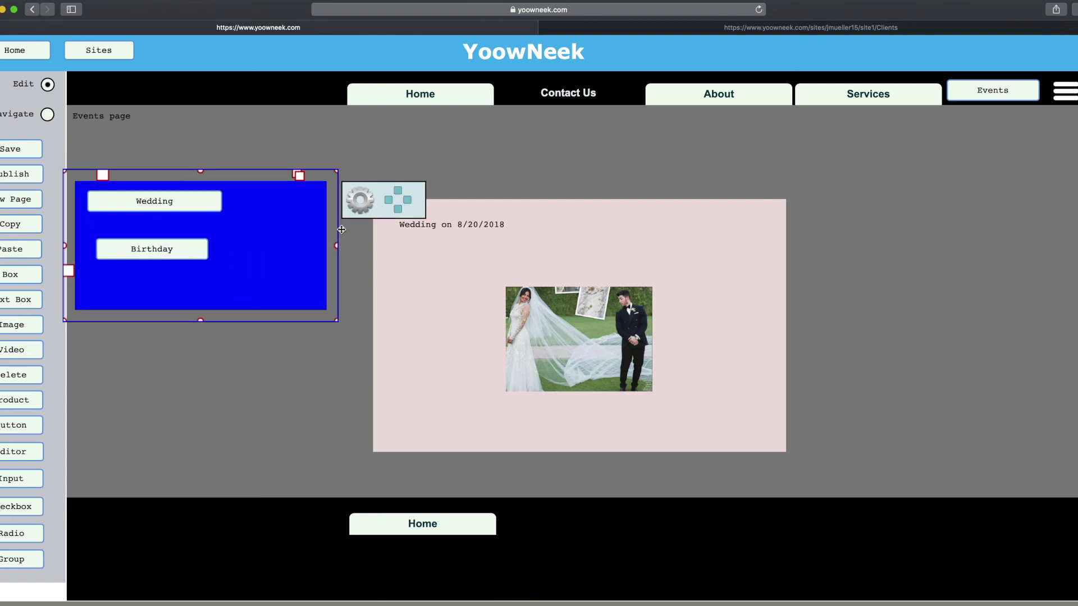
left_click_drag(330, 245, 241, 247)
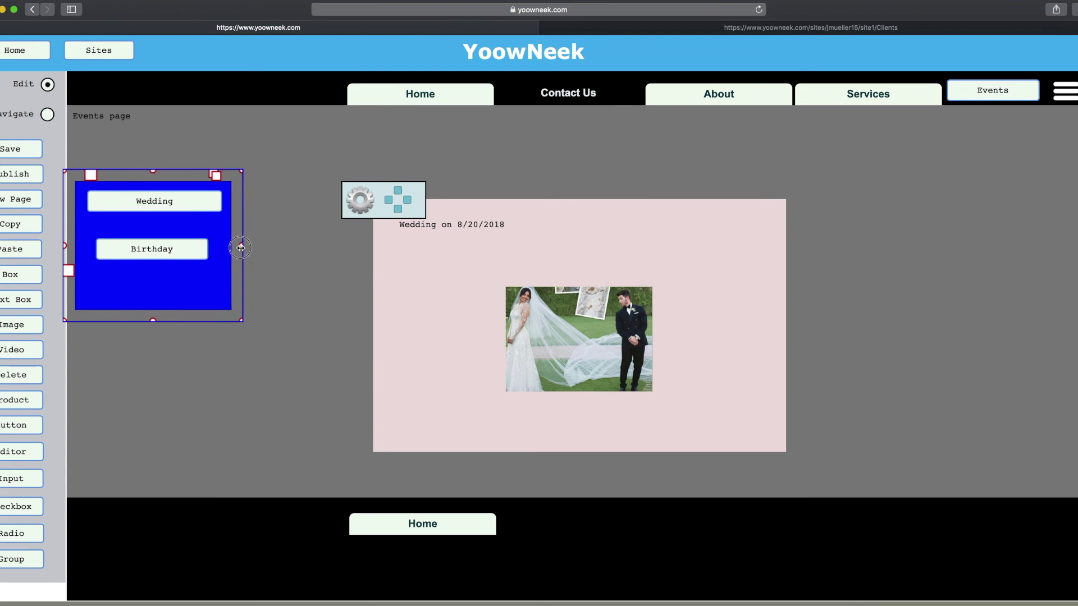
Step: In Navigate mode, test the stacked Birthday and Wedding buttons and open the header's Services submenu
left_click(46, 114)
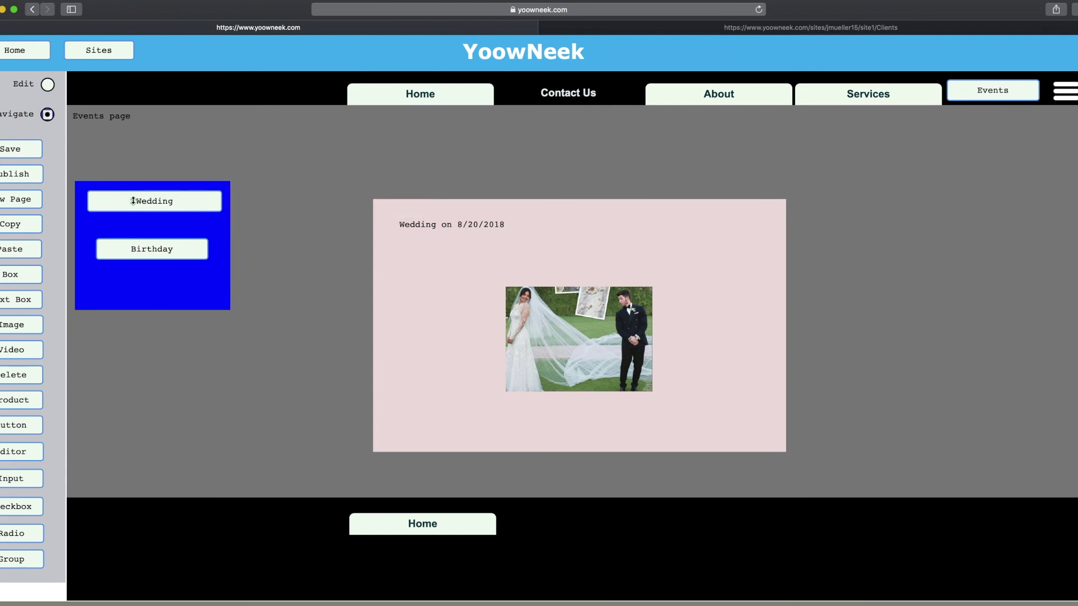
left_click(201, 254)
left_click(194, 212)
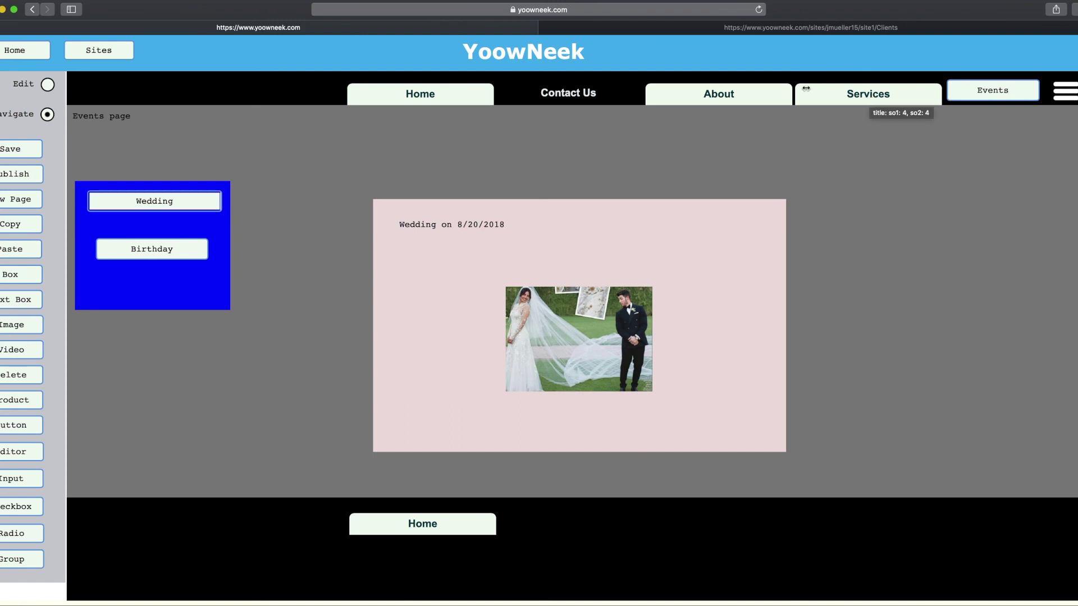
left_click(931, 99)
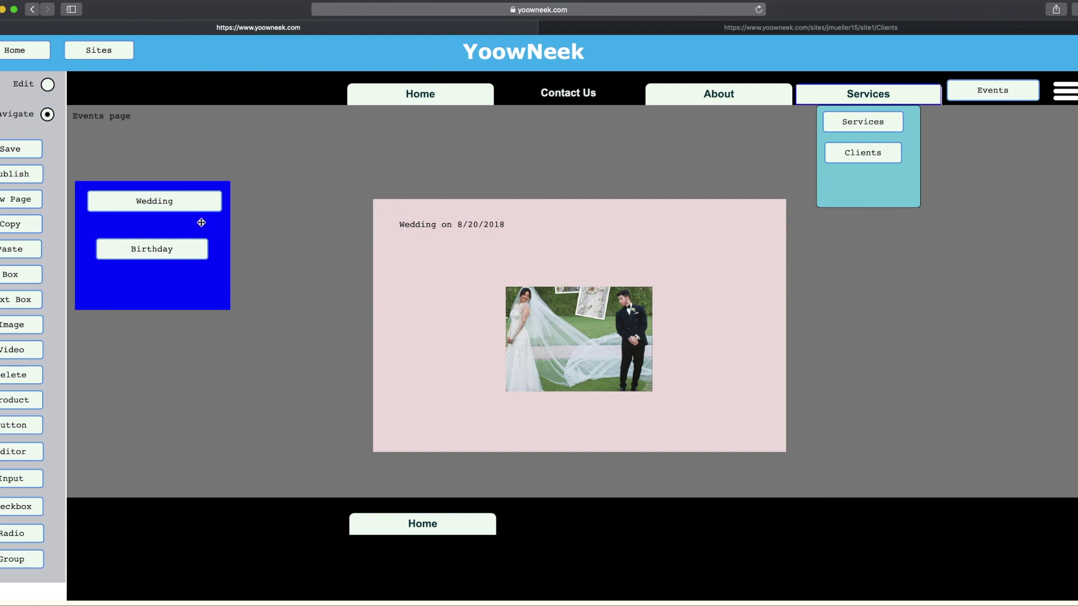
Step: In Edit mode, set the blue box's background color to pink with RGB 232, 188, 188
left_click(49, 87)
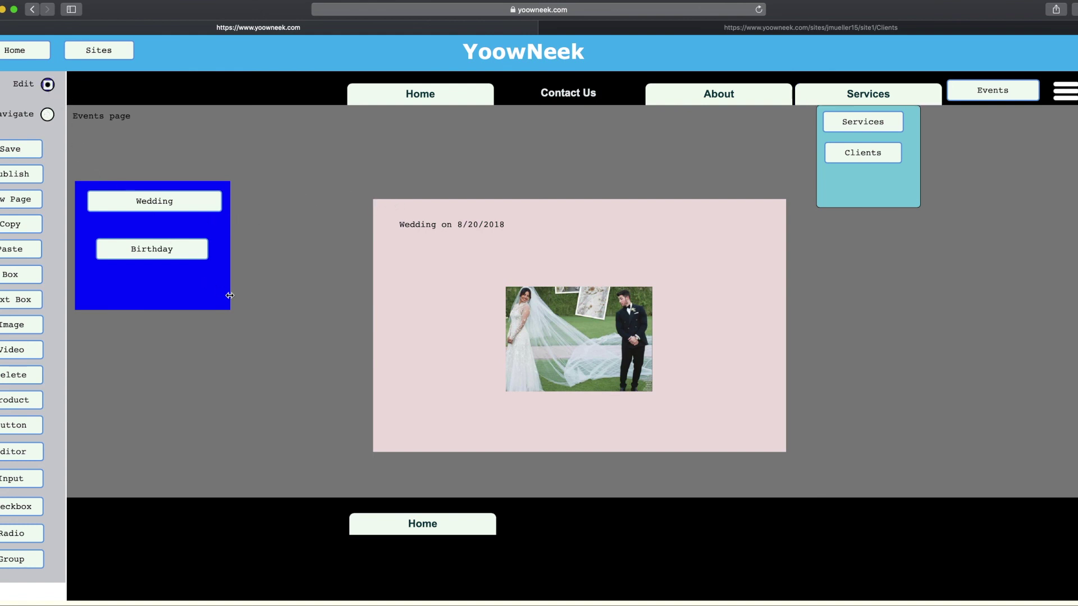
left_click(222, 291)
left_click(271, 203)
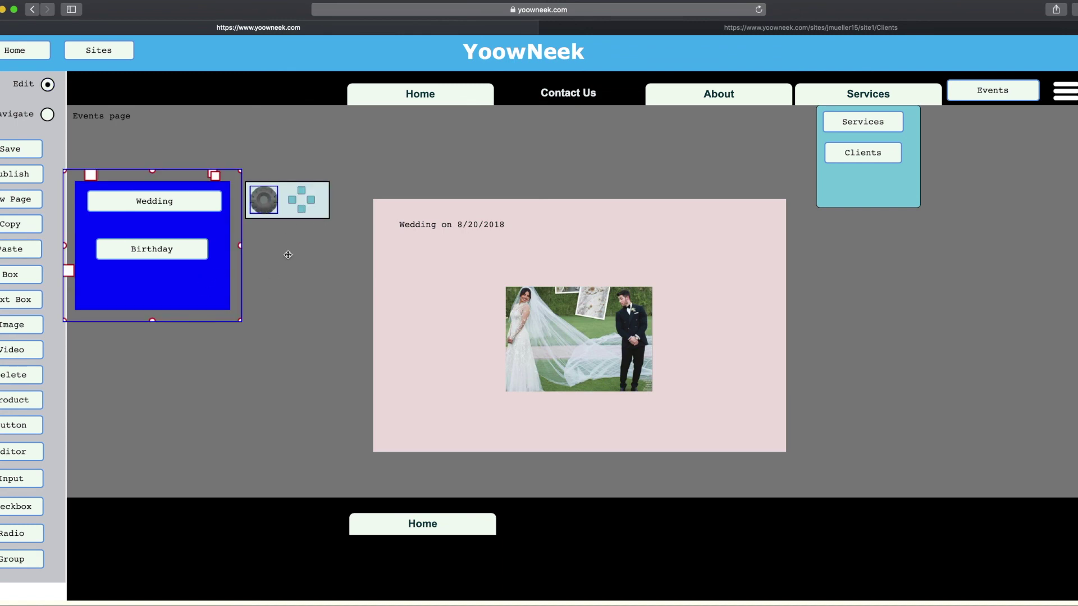
scroll(426, 421, "down", 4)
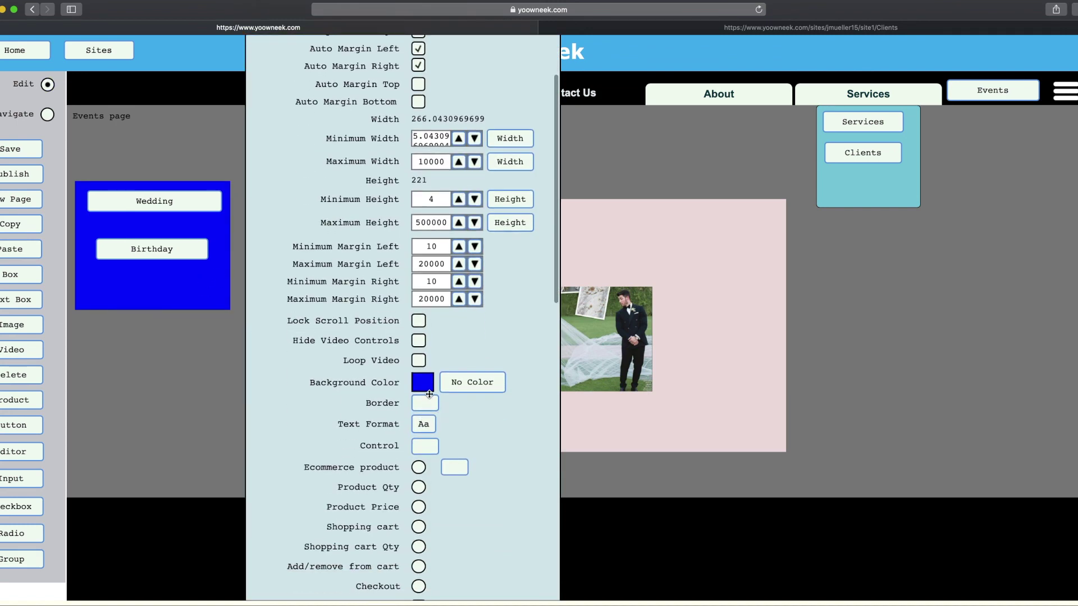
left_click(422, 382)
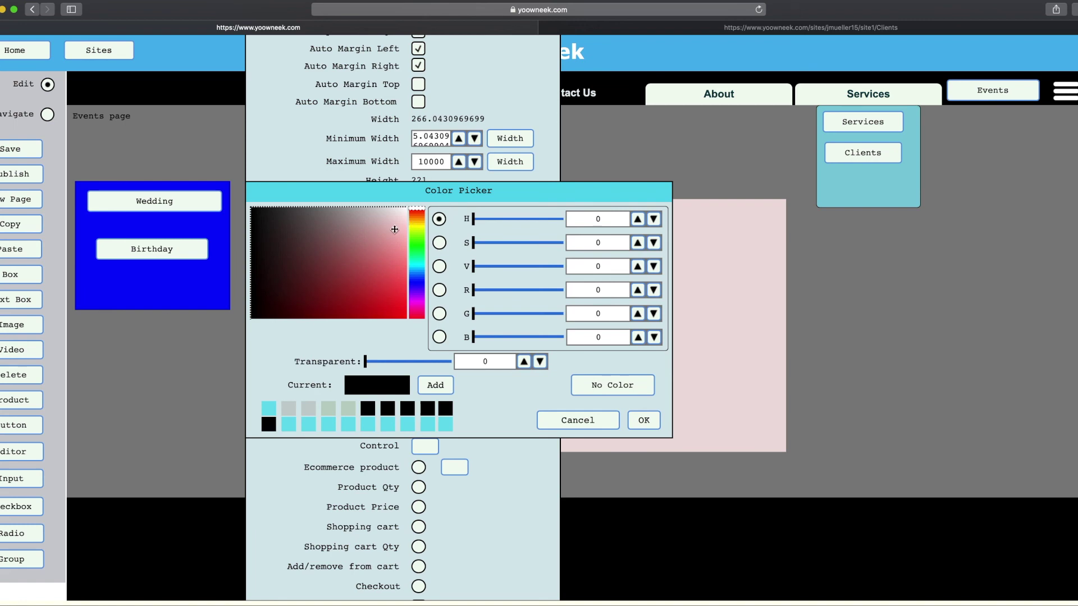
left_click(395, 229)
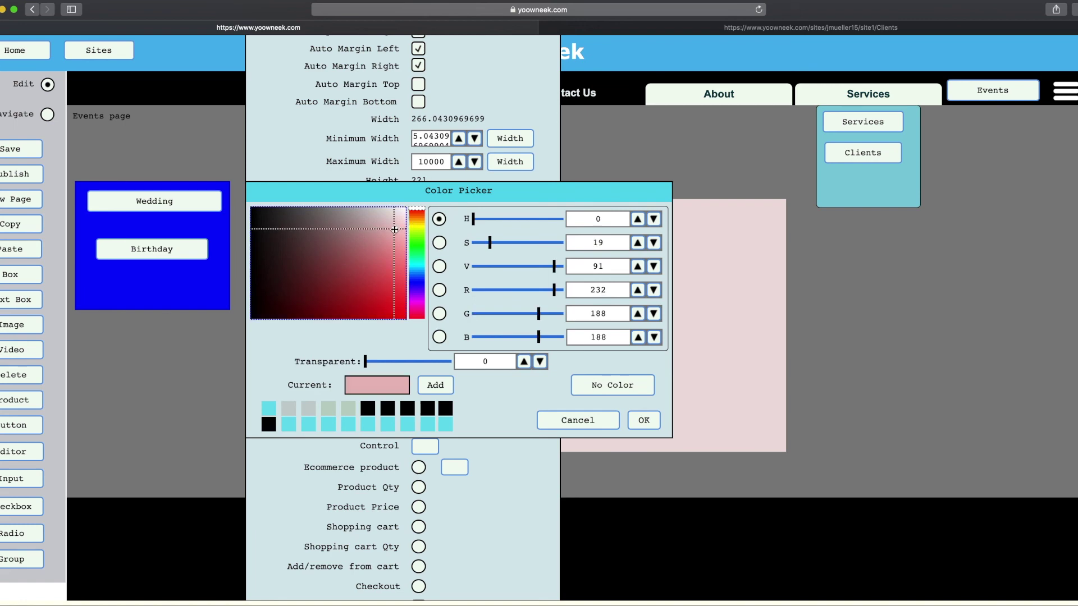
left_click(644, 420)
scroll(506, 477, "down", 10)
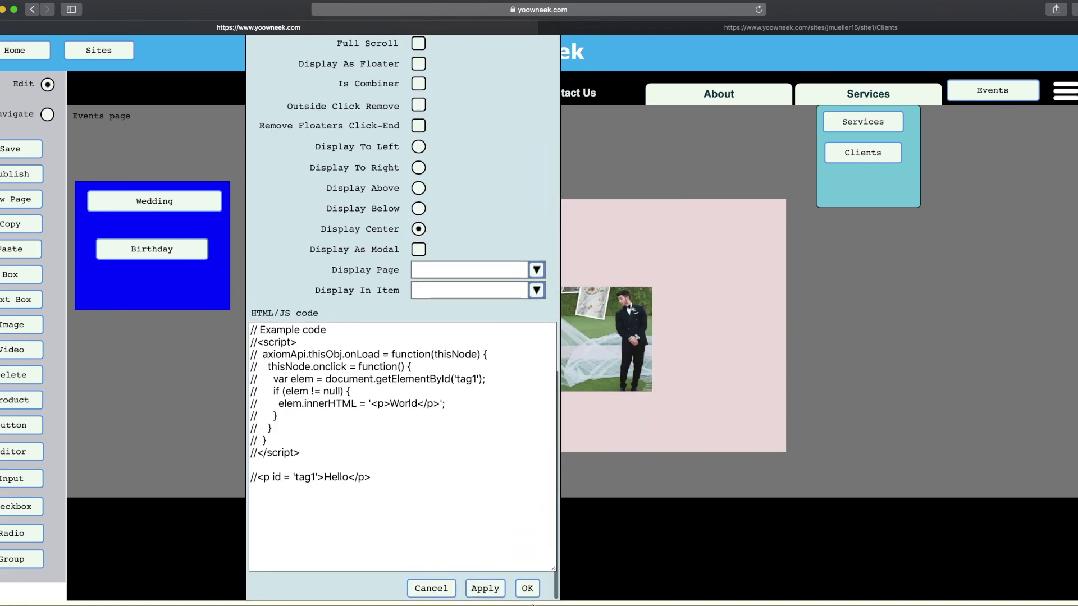